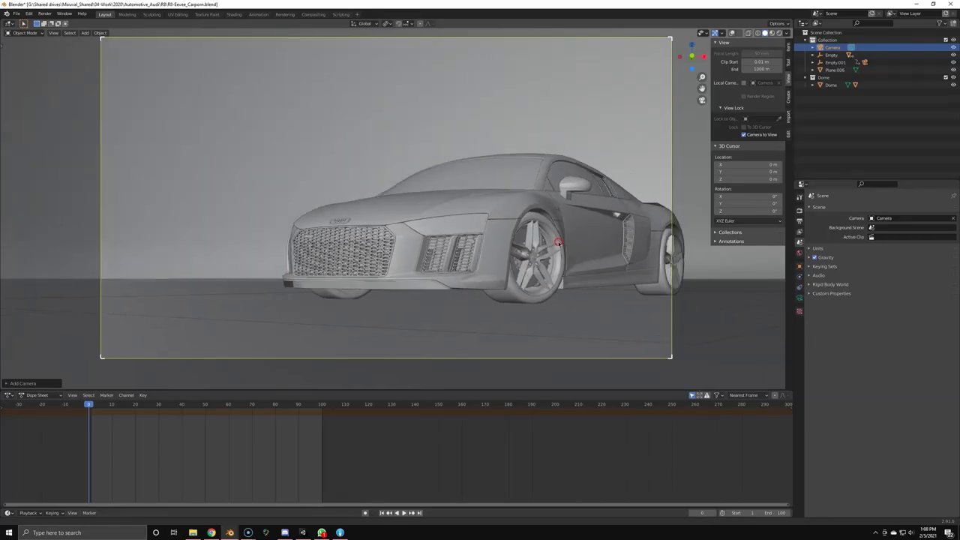
Keyframe the camera's location, slide it sideways along X, and key the new position
middle_drag(558, 243, 583, 251)
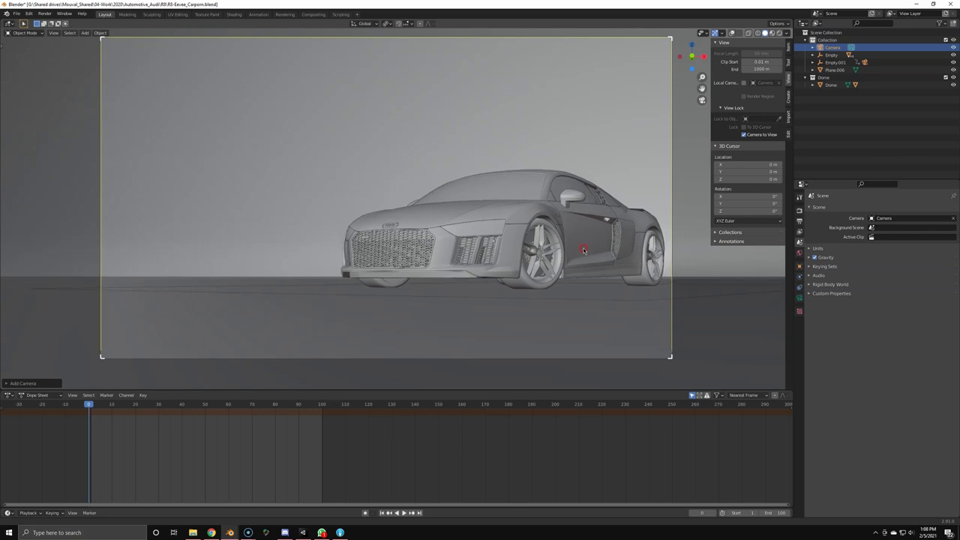
click(789, 47)
right_click(742, 61)
click(729, 63)
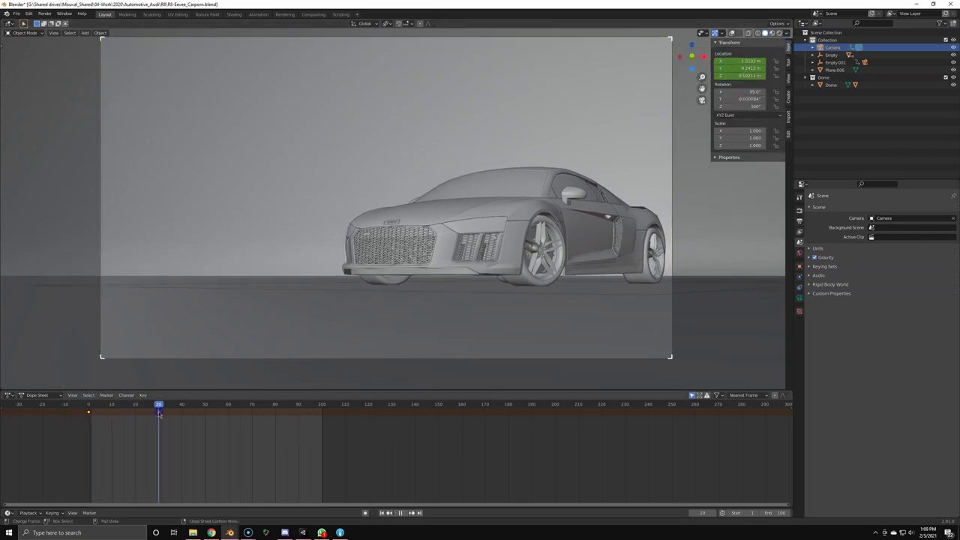
key(g)
key(x)
key(x)
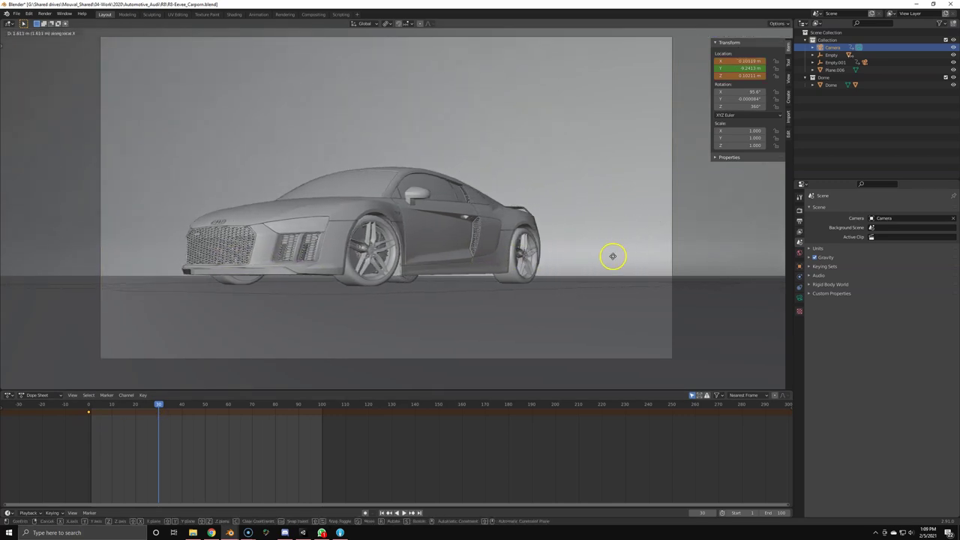
click(647, 255)
right_click(741, 67)
click(731, 72)
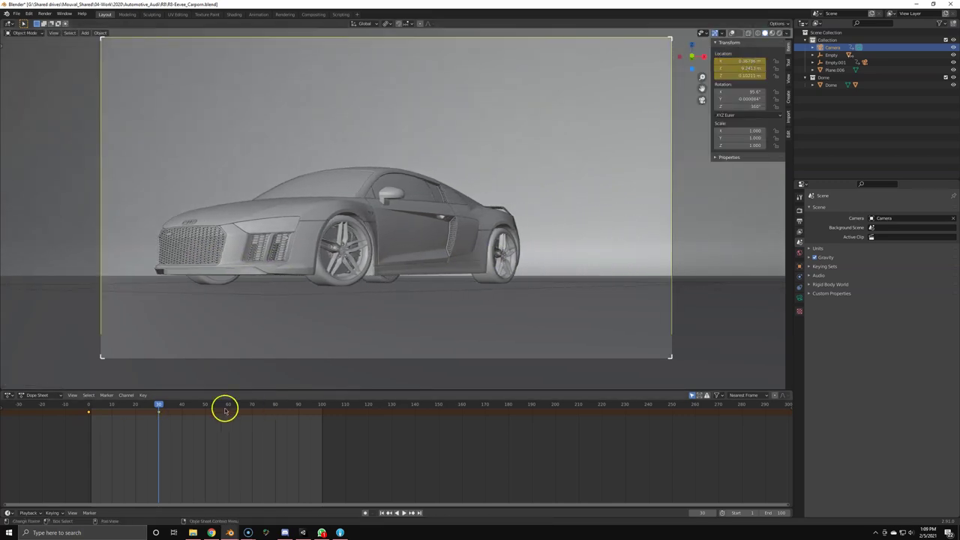
Move the second camera keyframe to frame 100 and set its handles to Vector
drag(186, 405, 138, 405)
key(g)
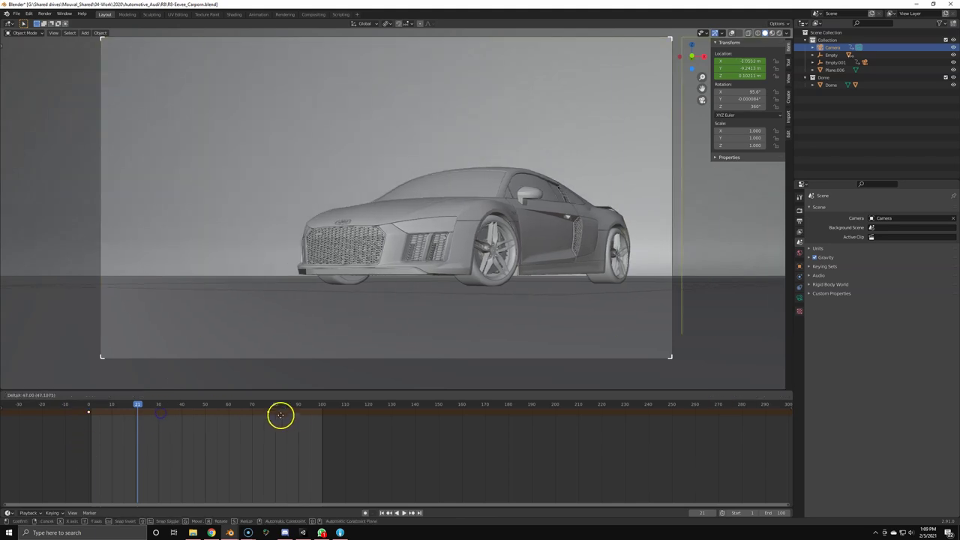
click(324, 414)
key(shift+Left)
key(space)
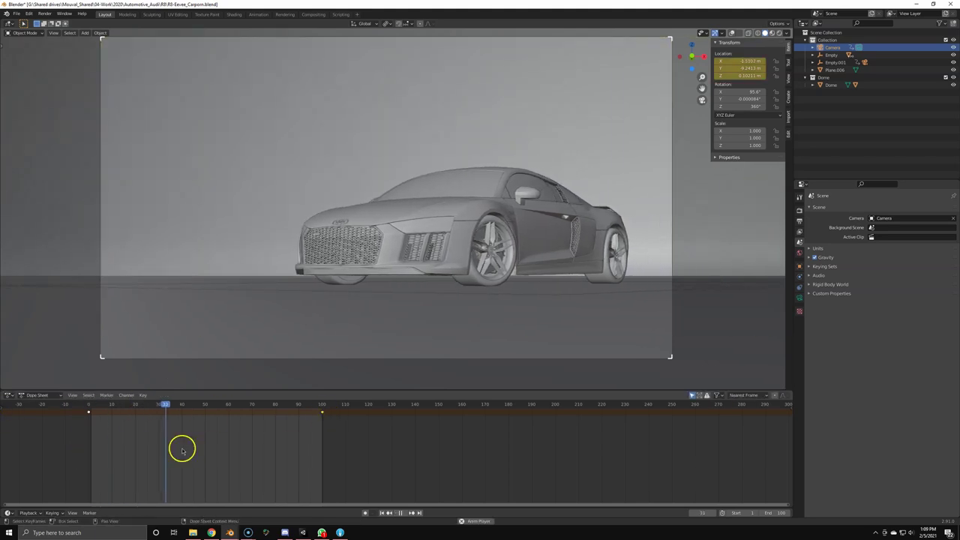
key(v)
click(179, 459)
click(75, 403)
key(space)
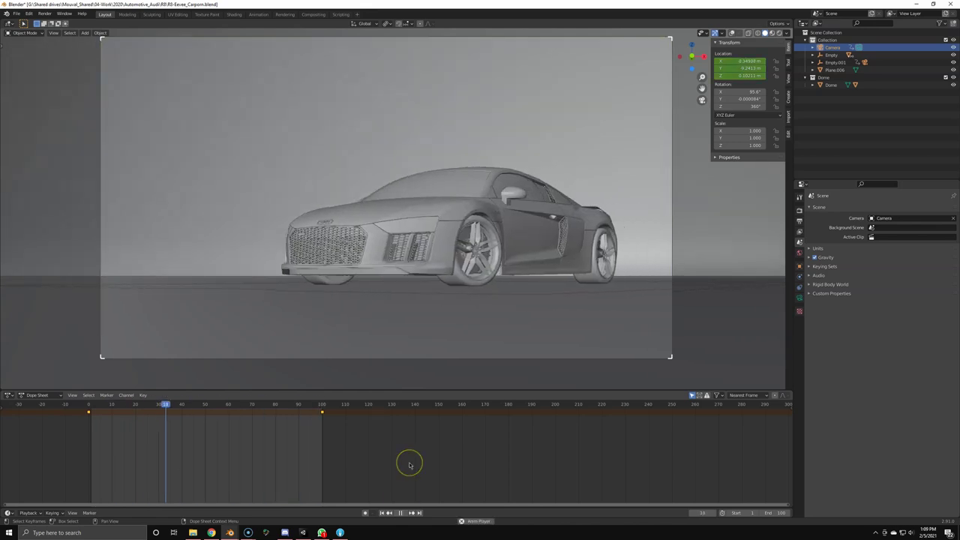
Extend the scene end to frame 452 and play it back in Rendered shading
click(343, 431)
click(321, 404)
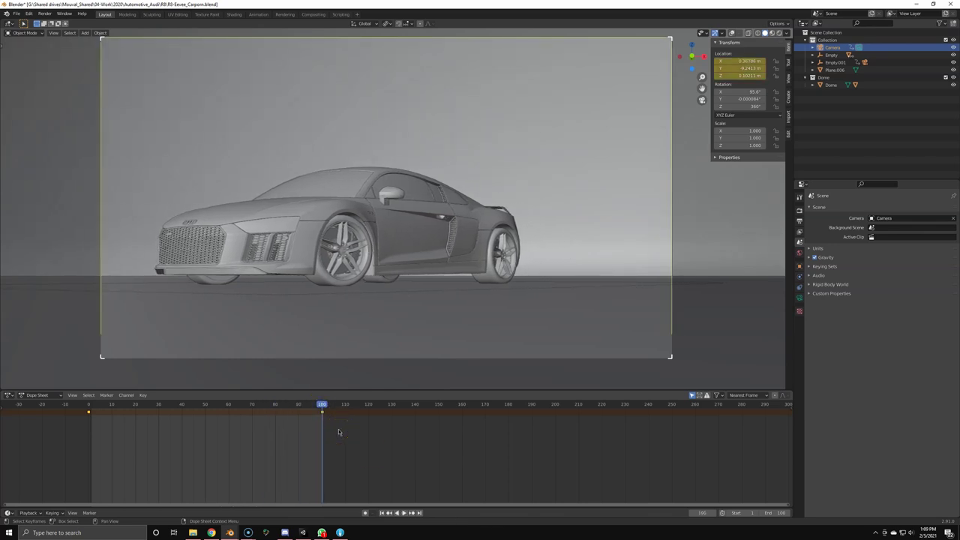
scroll(619, 461, down, 5)
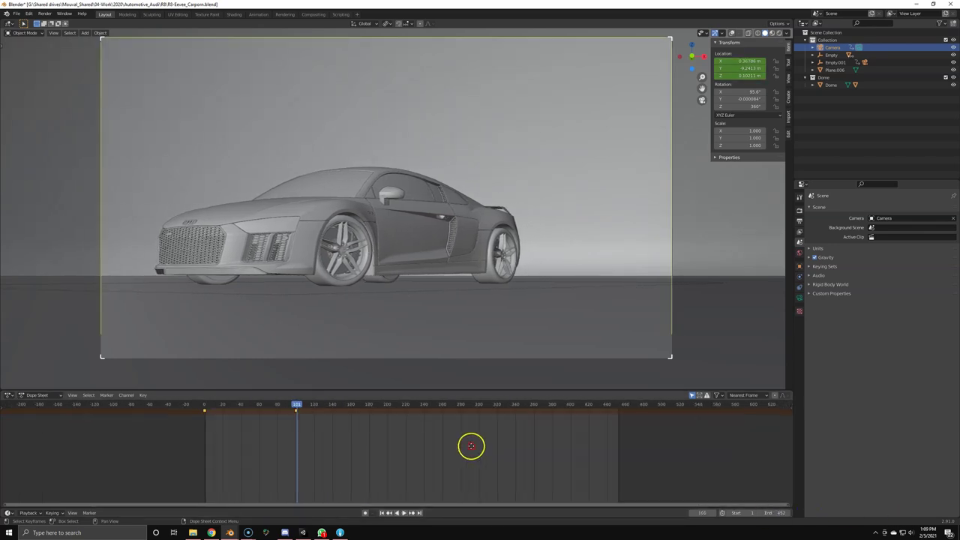
click(398, 256)
click(161, 414)
key(shift+Left)
key(space)
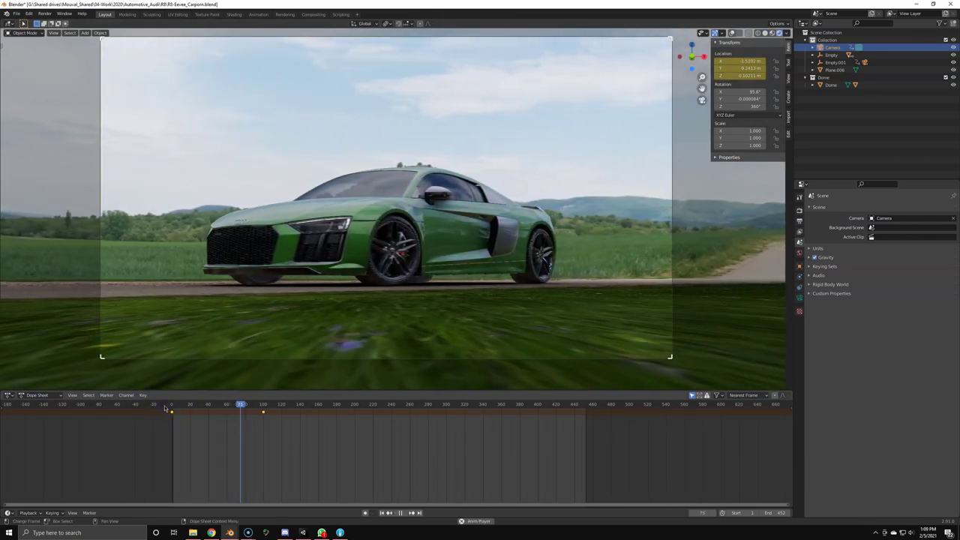
Orbit the camera from a high aerial view down to ground level and key its Location & Rotation
key(space)
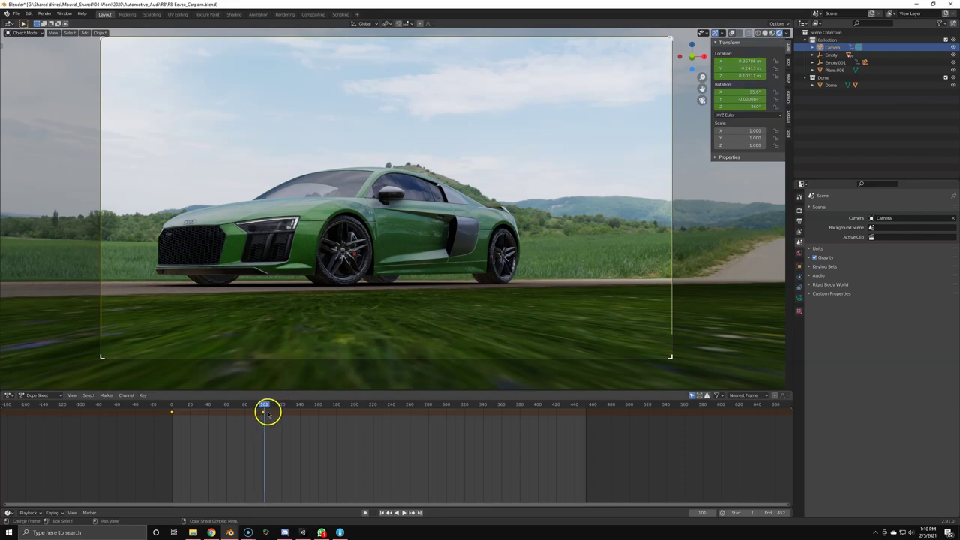
mouse_move(339, 334)
middle_down()
mouse_move(456, 237)
mouse_move(336, 216)
mouse_move(319, 229)
mouse_move(390, 210)
middle_up()
mouse_move(721, 61)
mouse_down()
mouse_move(743, 64)
mouse_move(606, 105)
mouse_up()
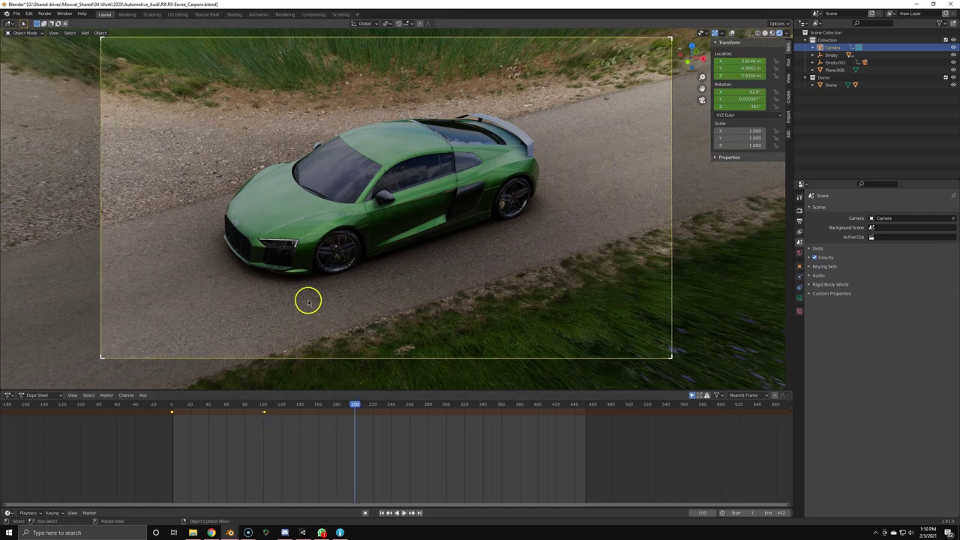
middle_drag(368, 272, 403, 274)
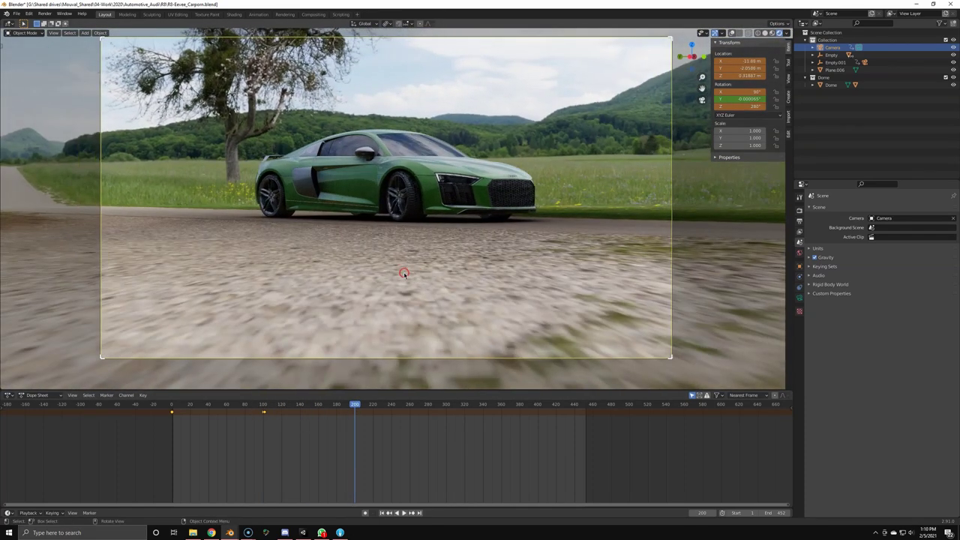
key(i)
click(390, 274)
mouse_move(355, 405)
mouse_down()
mouse_move(279, 410)
mouse_move(354, 411)
mouse_move(266, 424)
mouse_up()
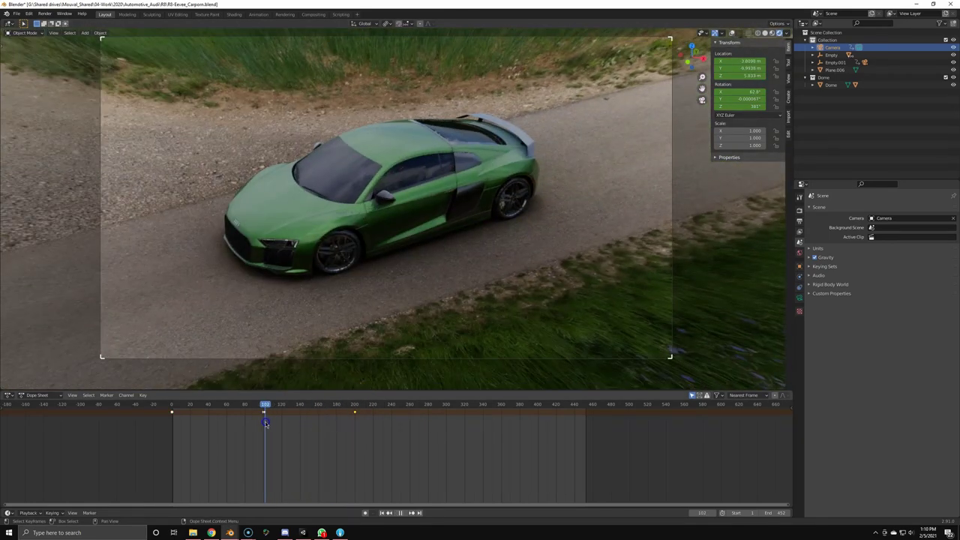
Add a Track To constraint to the camera targeting the Sun_Roof object
click(799, 287)
click(852, 209)
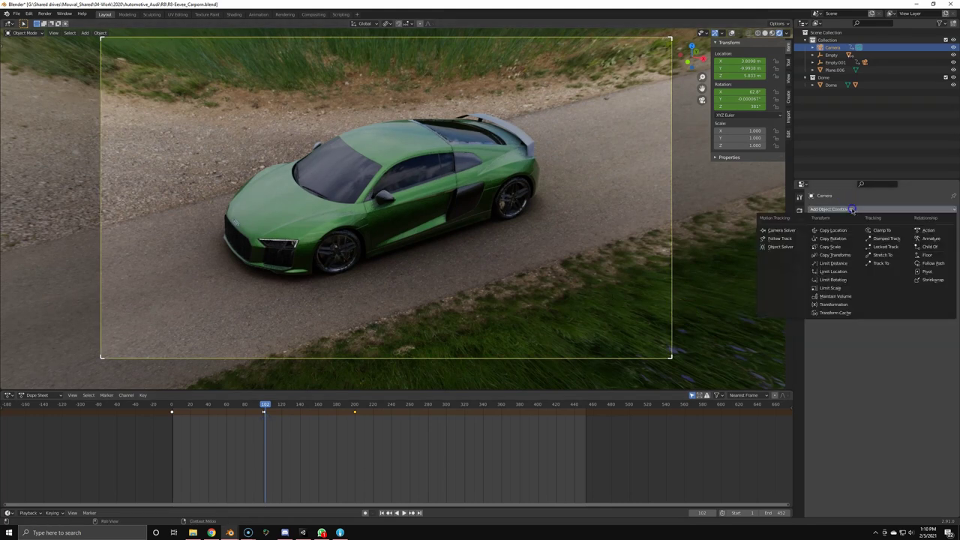
click(887, 265)
click(402, 153)
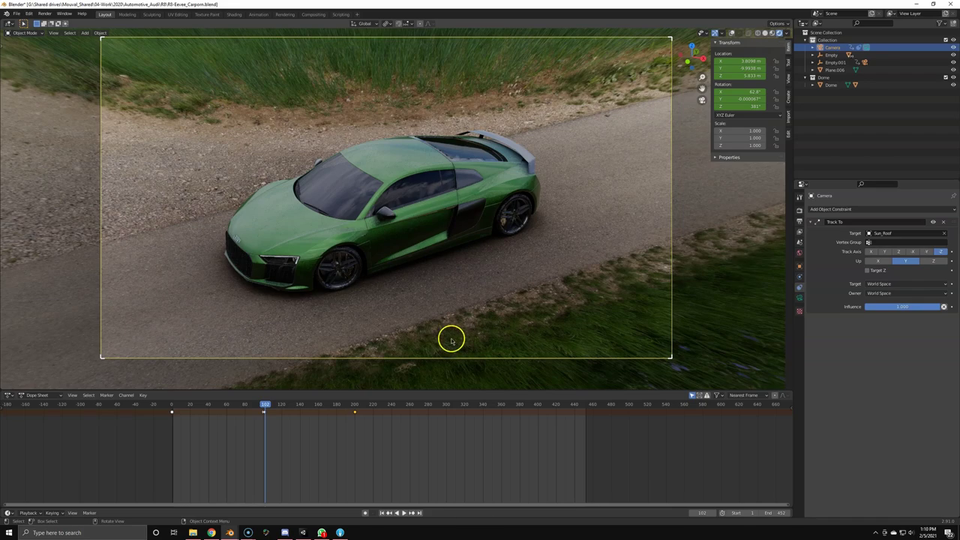
Play back and scrub to around frame 200 to check the tracked camera move
key(space)
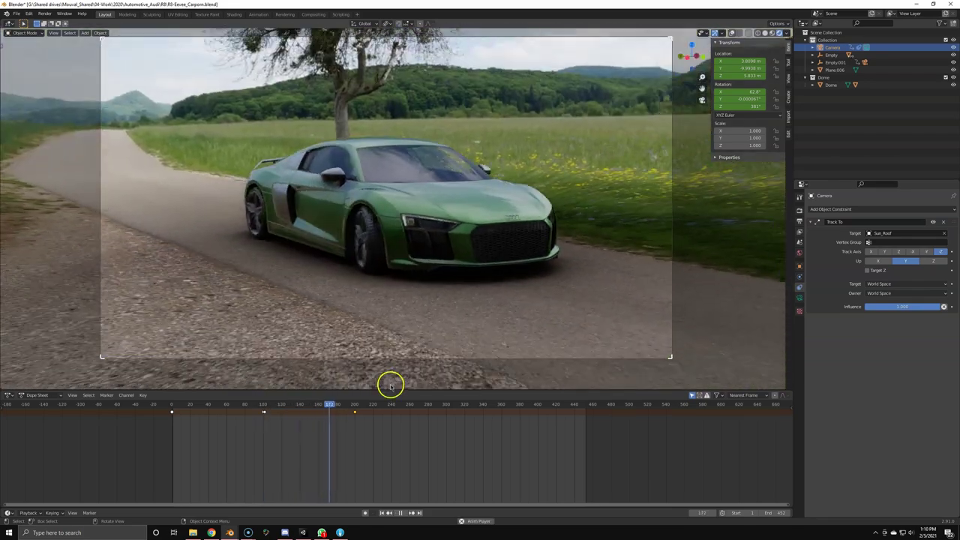
key(space)
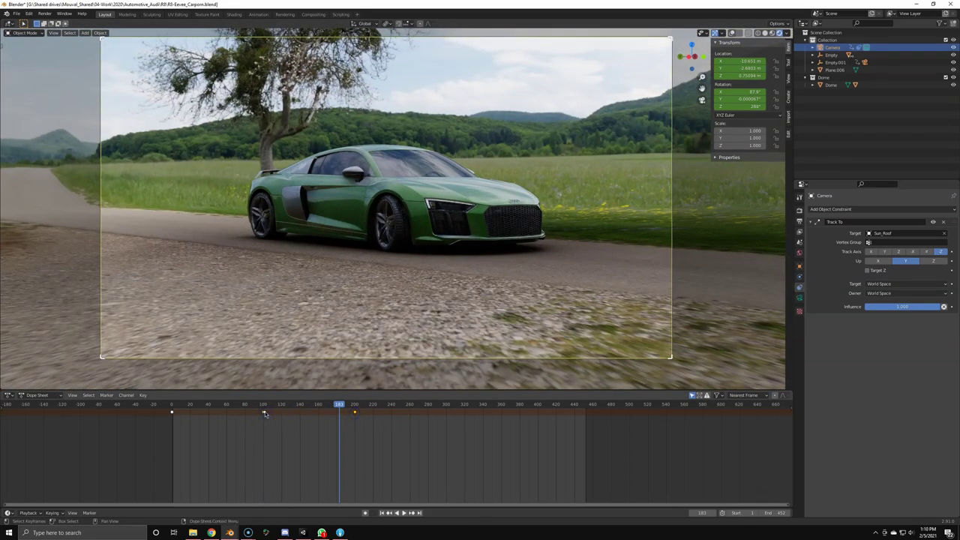
click(272, 429)
click(263, 405)
key(space)
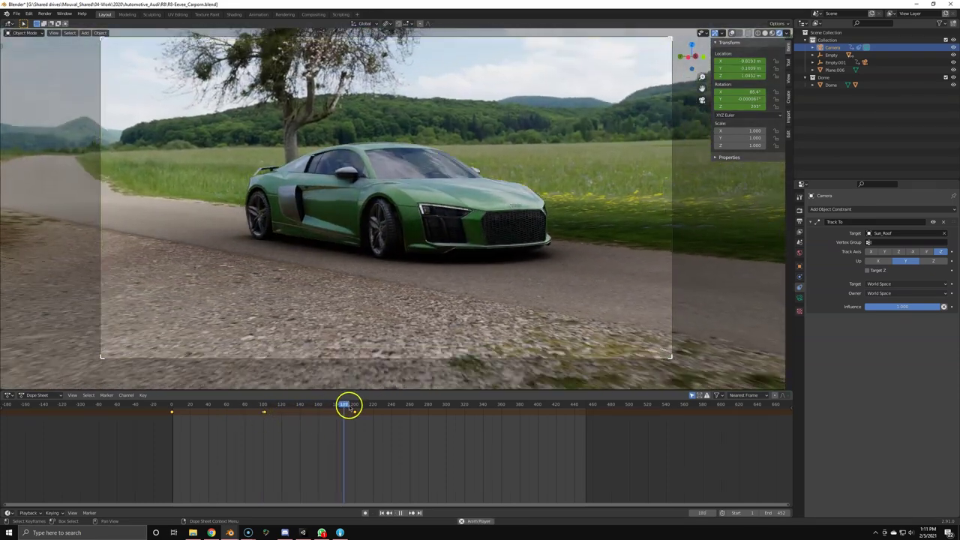
drag(349, 405, 357, 407)
key(space)
drag(274, 410, 356, 406)
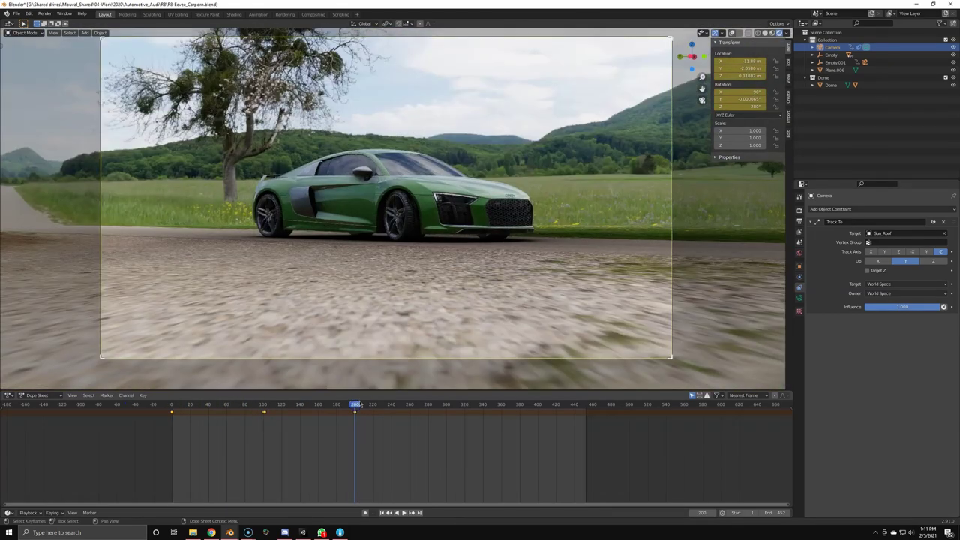
Keyframe a front view of the car, then a closer pushed-in camera position
middle_drag(429, 268, 387, 263)
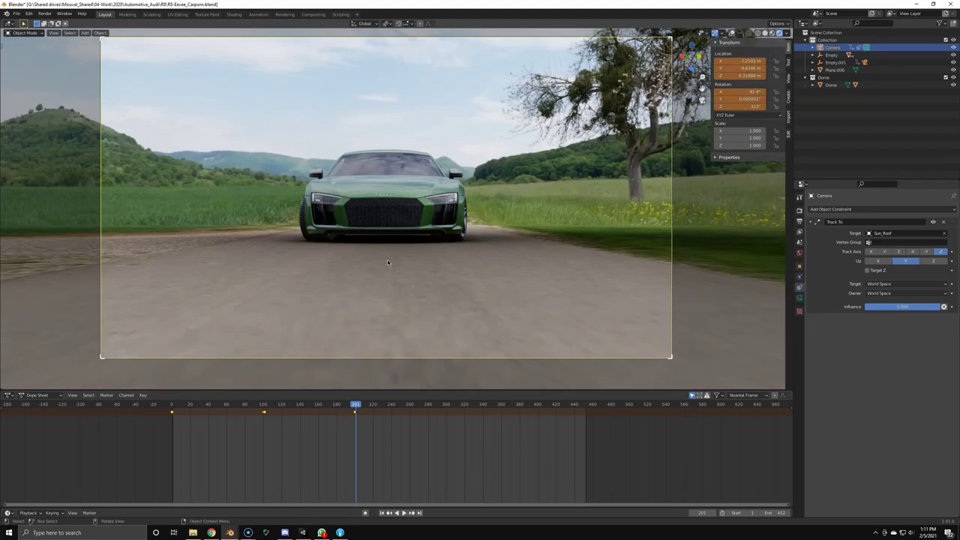
click(387, 263)
click(745, 98)
right_click(597, 118)
click(597, 118)
key(space)
click(399, 297)
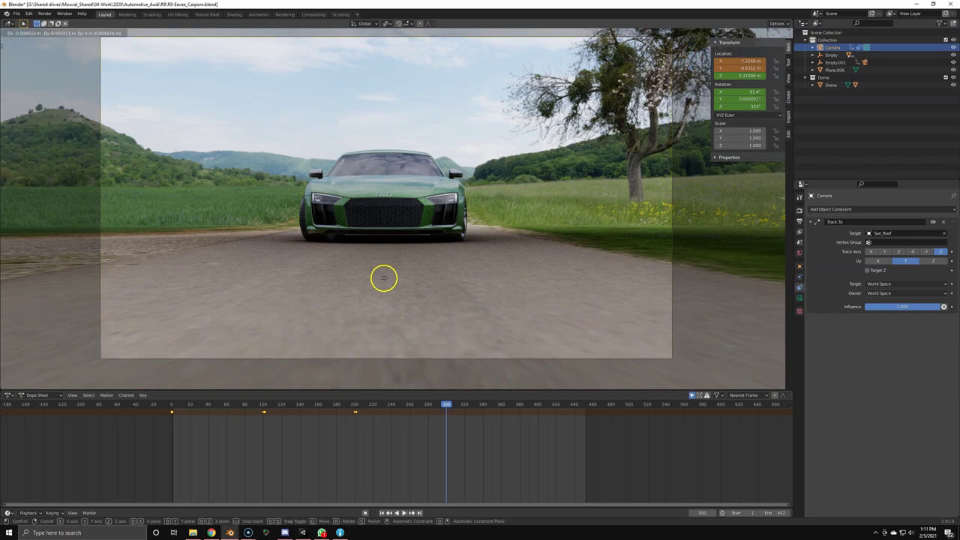
key(z)
key(z)
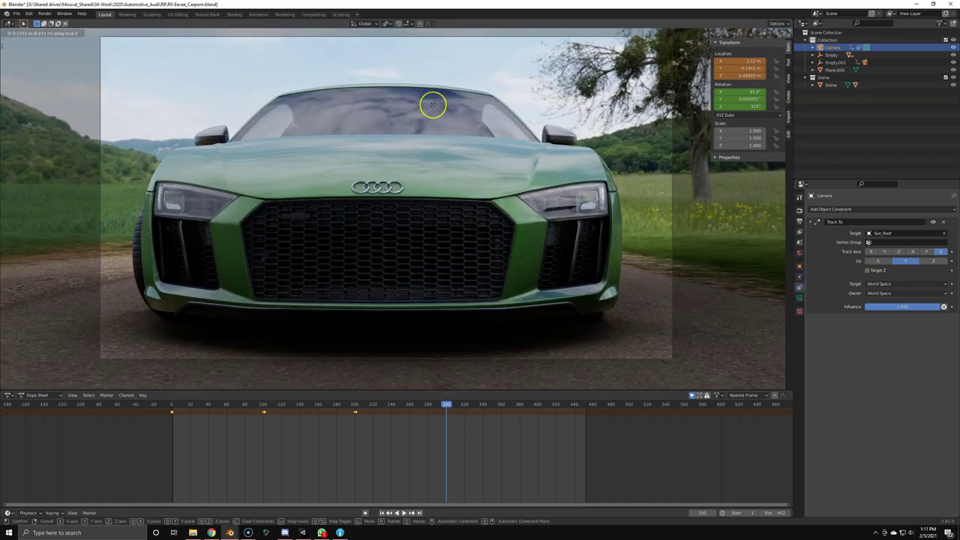
click(433, 105)
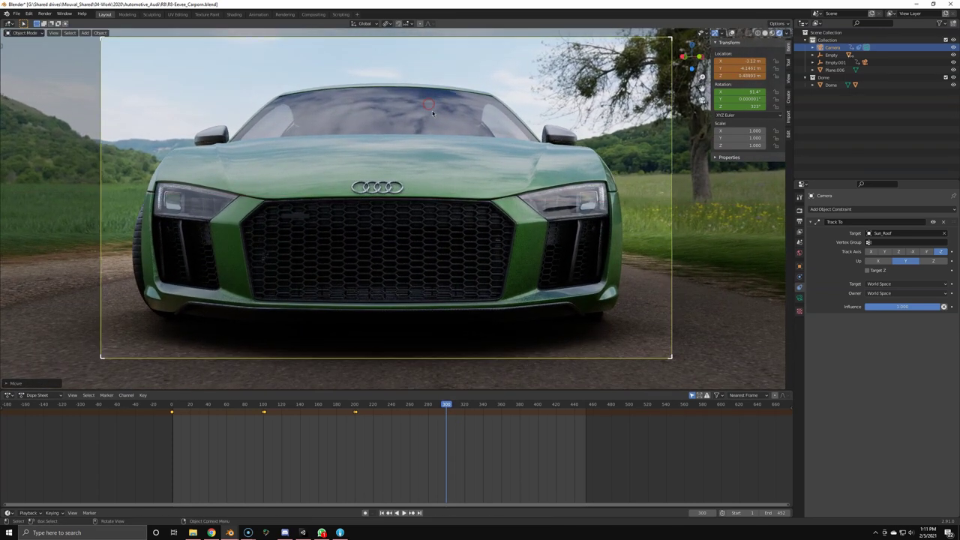
right_click(408, 96)
click(387, 417)
Play back the move and scrub to around frame 299 to adjust the camera
click(354, 420)
key(space)
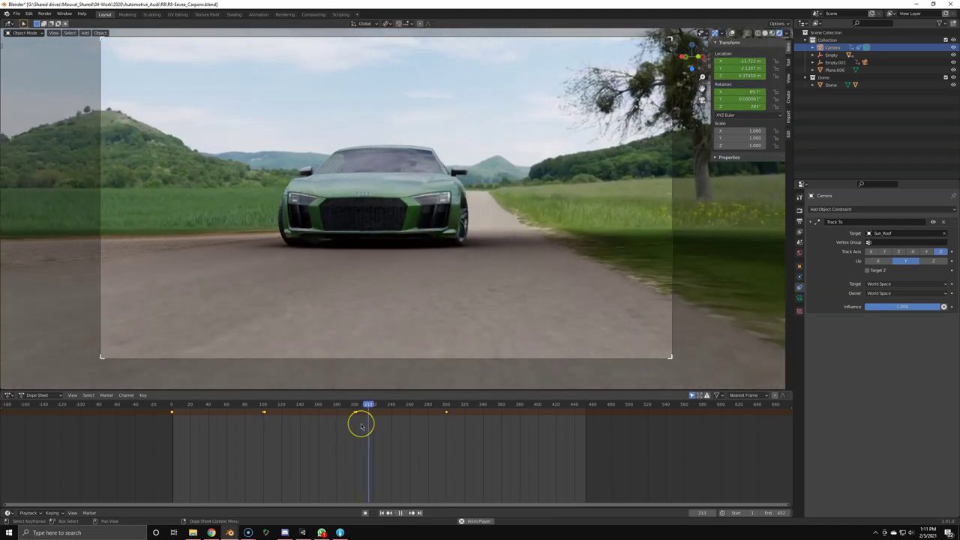
key(space)
click(358, 411)
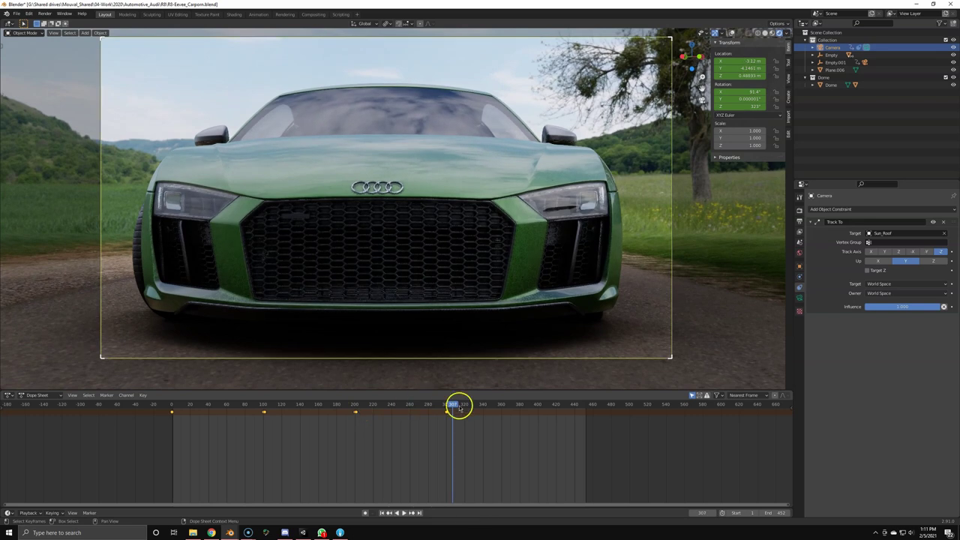
mouse_move(457, 407)
mouse_down()
mouse_move(446, 406)
mouse_move(501, 412)
mouse_up()
click(592, 328)
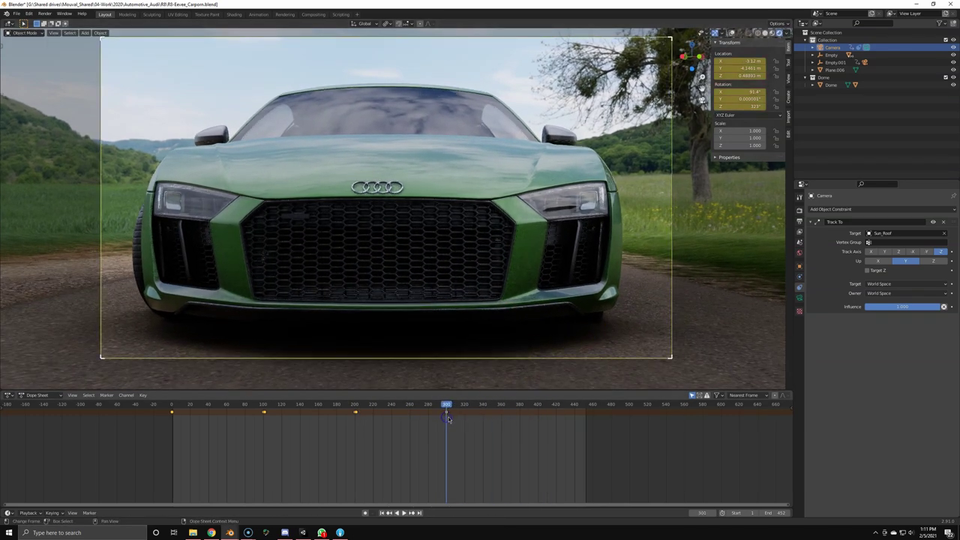
Reposition the camera to a low view behind the car
key(Right)
key(g)
click(336, 248)
key(g)
click(362, 266)
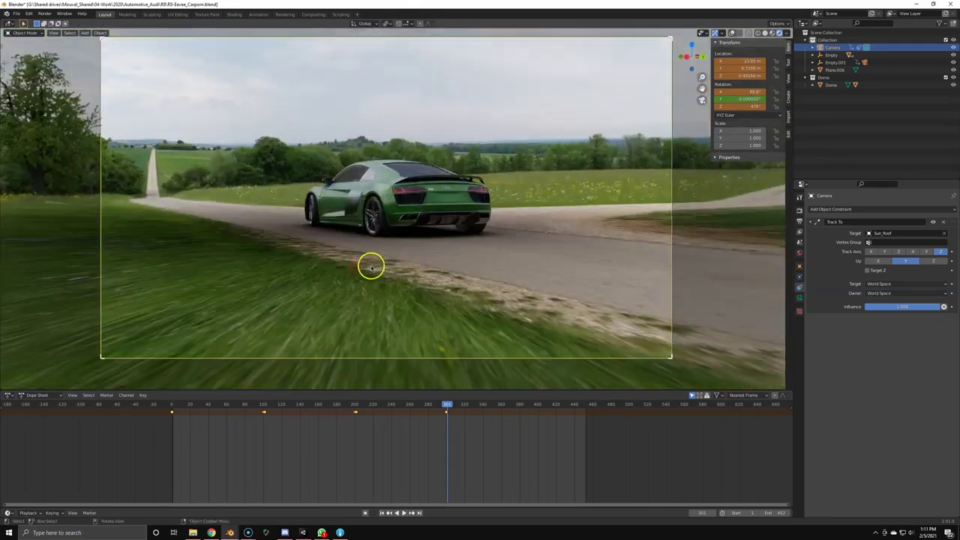
key(g)
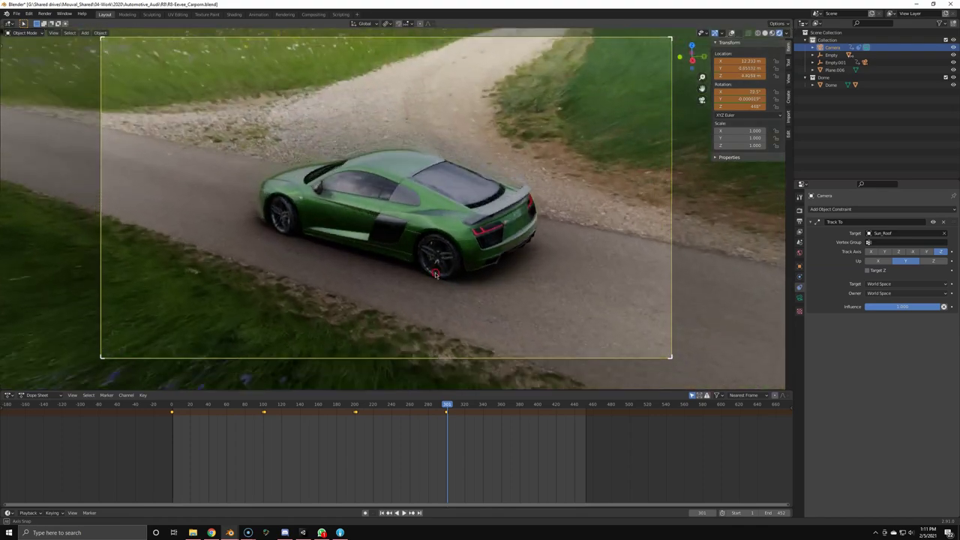
key(g)
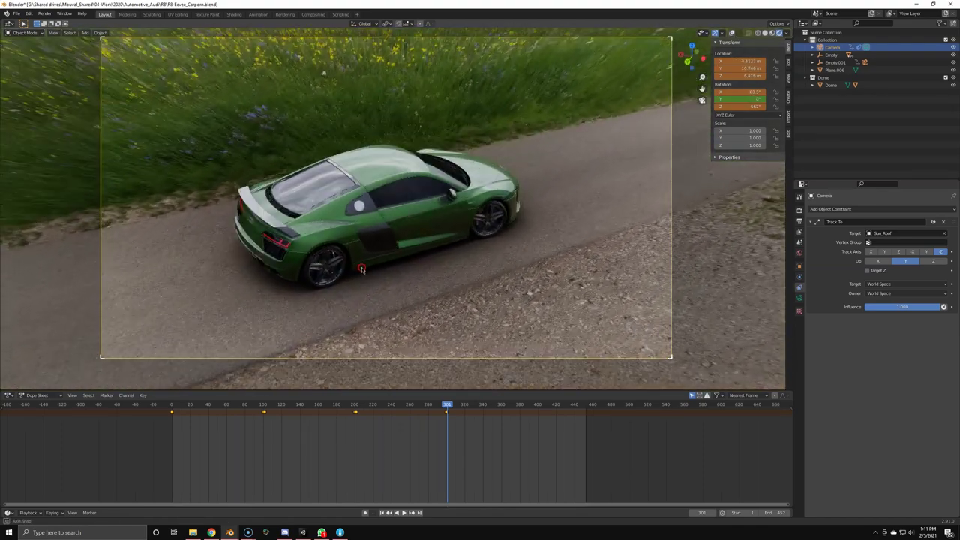
key(g)
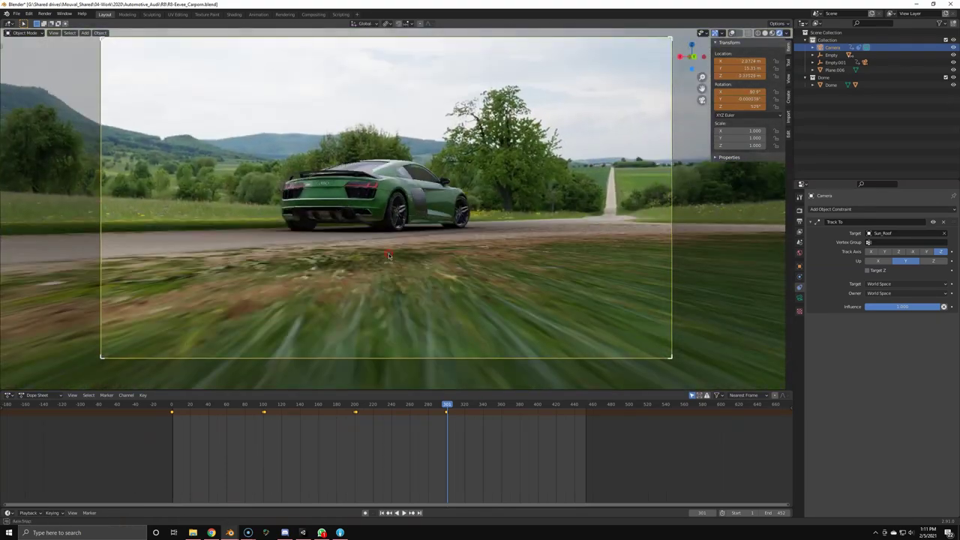
click(390, 257)
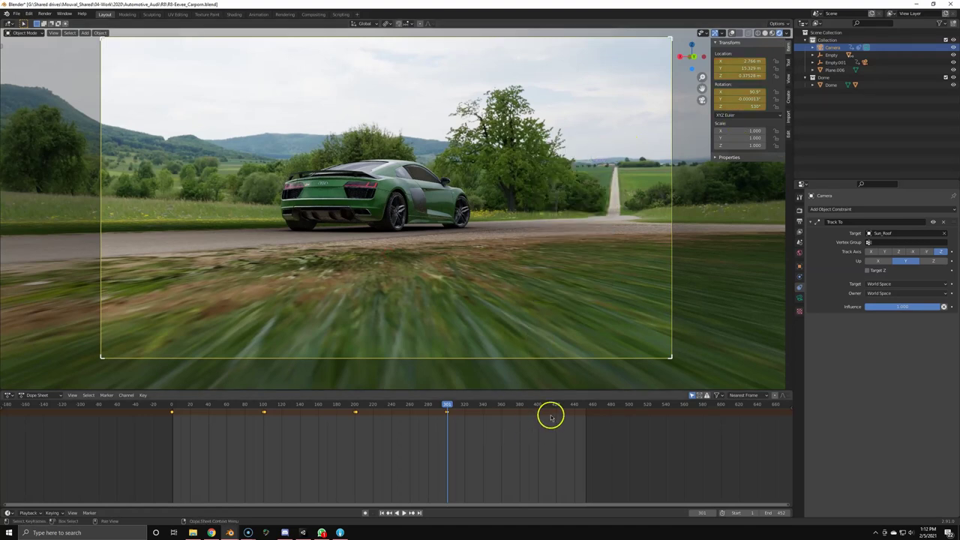
Dolly the camera along local Z toward the car, keyframe it at frame 400, and play
key(g)
key(z)
key(z)
click(408, 272)
click(439, 441)
click(439, 441)
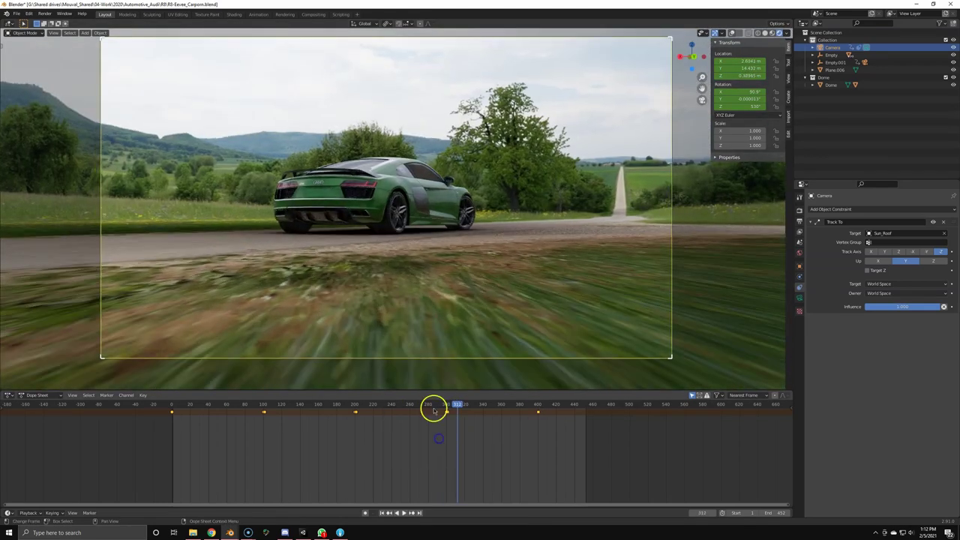
key(space)
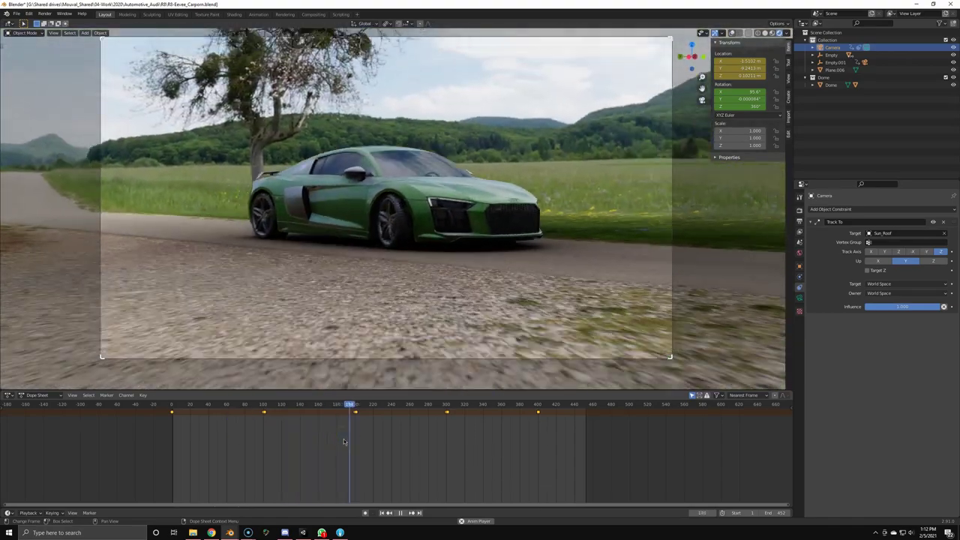
Review the camera shots from frame 100 through the frame-500 and 600 keyframes
drag(358, 406, 265, 411)
click(357, 403)
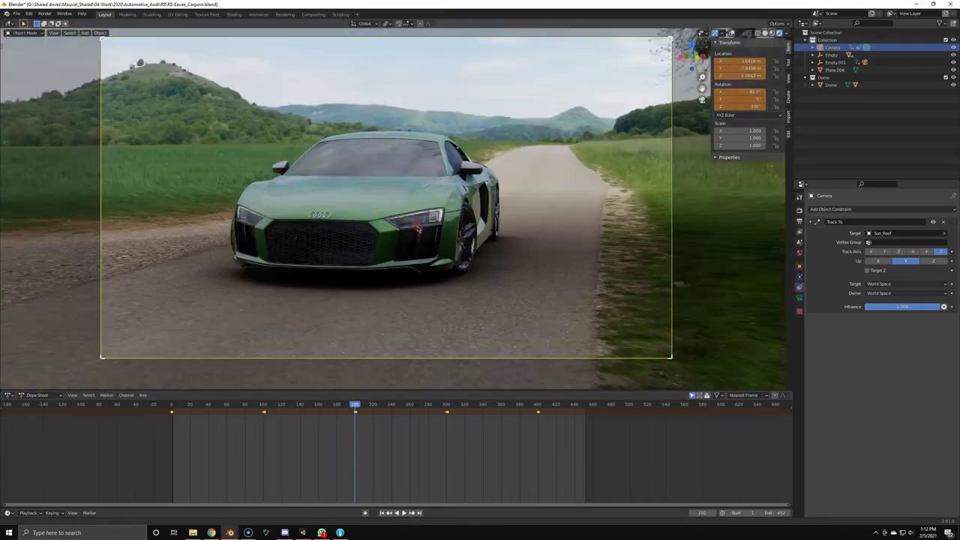
click(264, 406)
key(space)
click(547, 405)
click(422, 443)
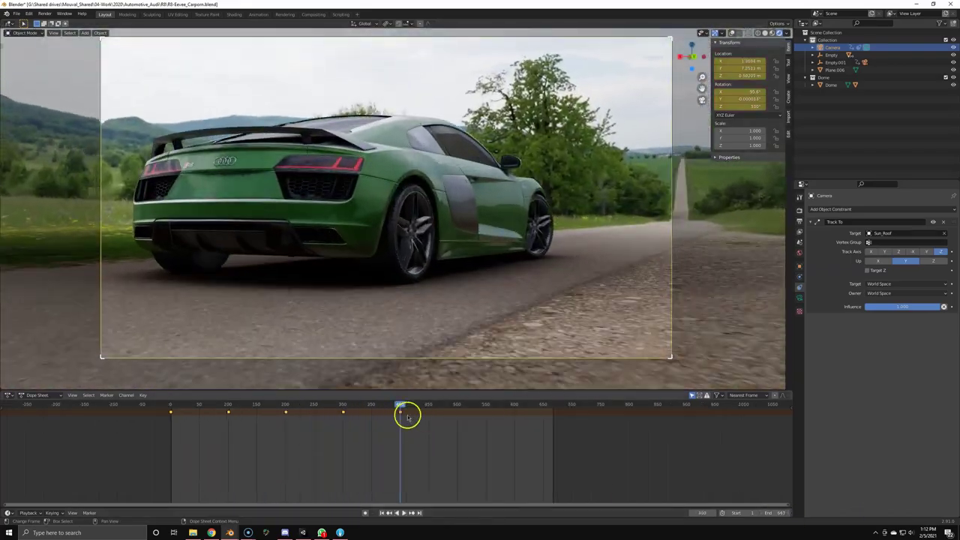
drag(457, 404, 441, 404)
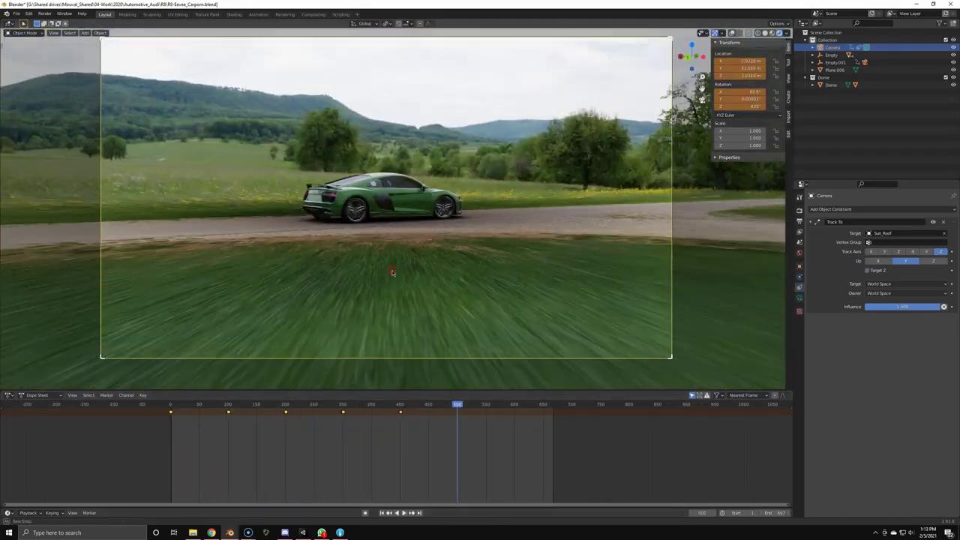
key(space)
key(Up)
click(916, 308)
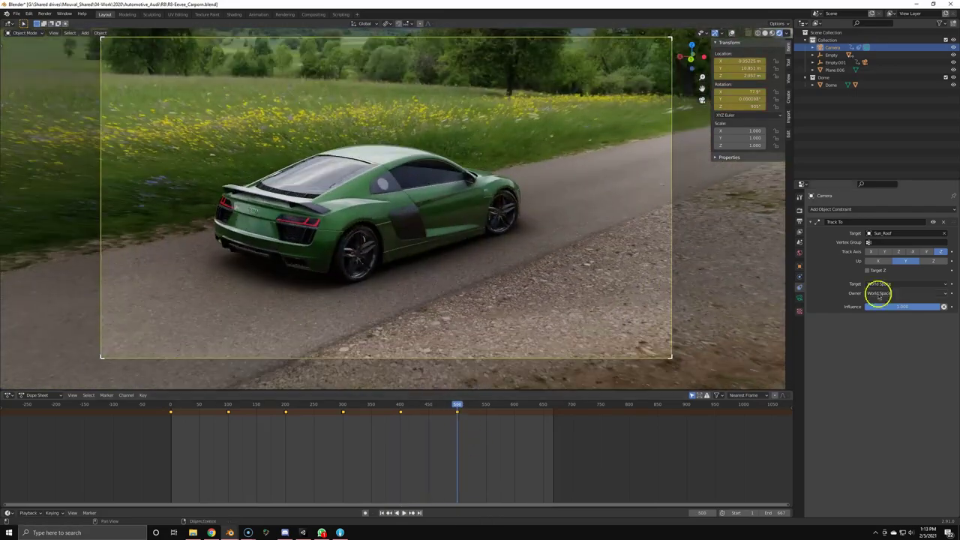
key(Up)
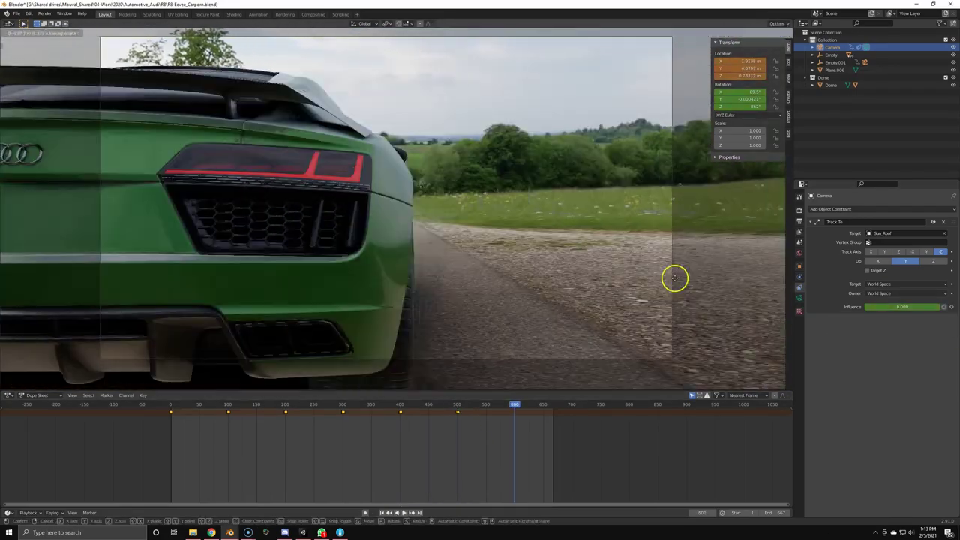
key(space)
Key a new camera position on the car, then orbit to look down on the roof near frame 800
scroll(519, 425, down, 3)
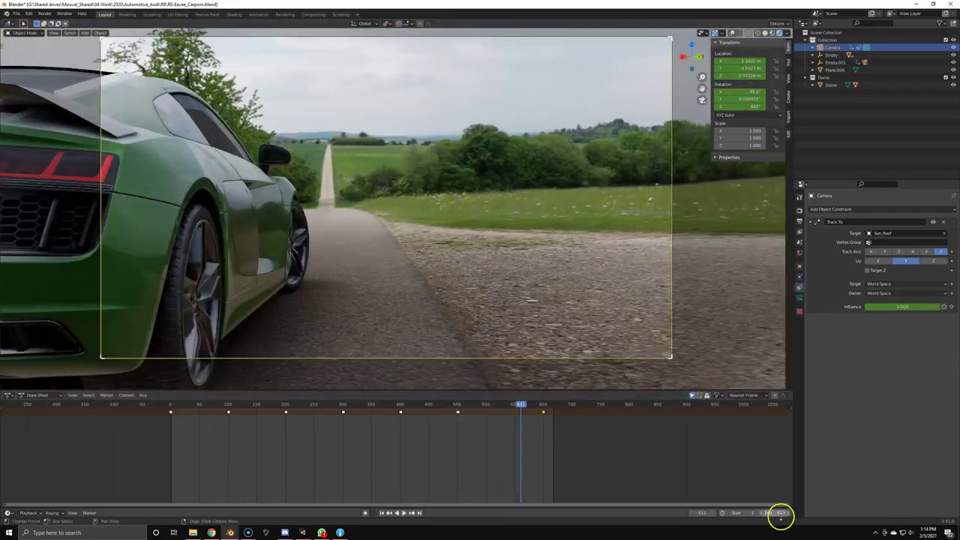
key(g)
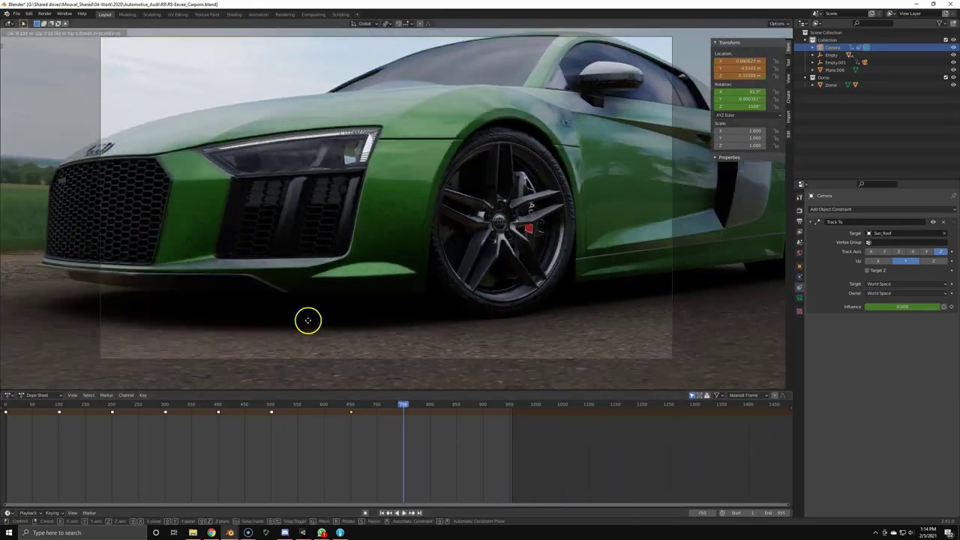
click(358, 409)
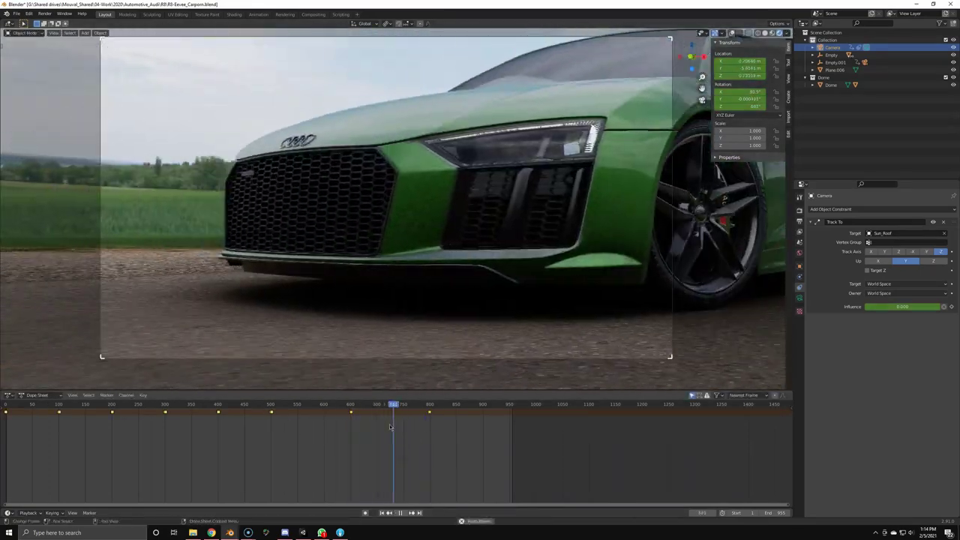
drag(399, 443, 430, 443)
mouse_move(441, 315)
middle_down()
mouse_move(622, 50)
mouse_move(438, 107)
middle_up()
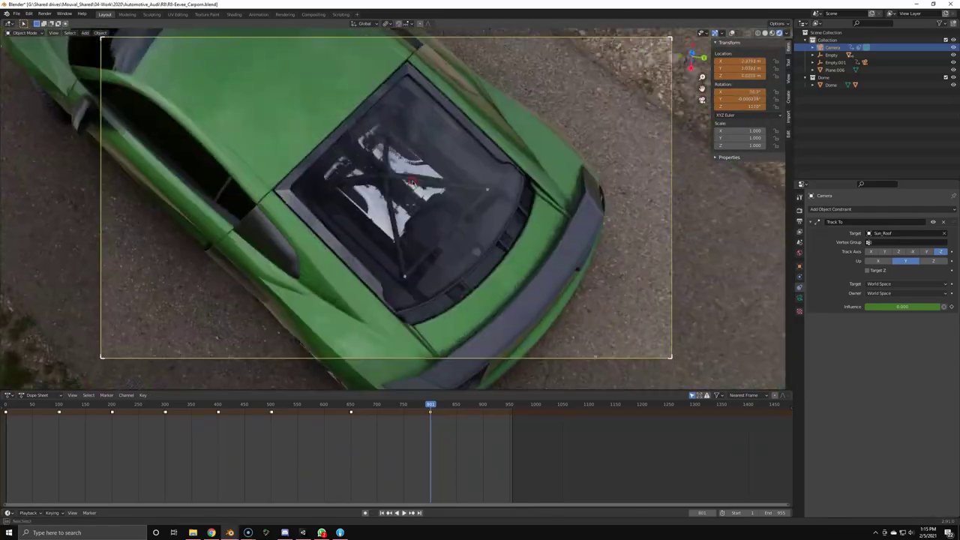
Add a Track To constraint targeting Rear_Fenders, key its Influence, and play back
click(876, 209)
click(499, 235)
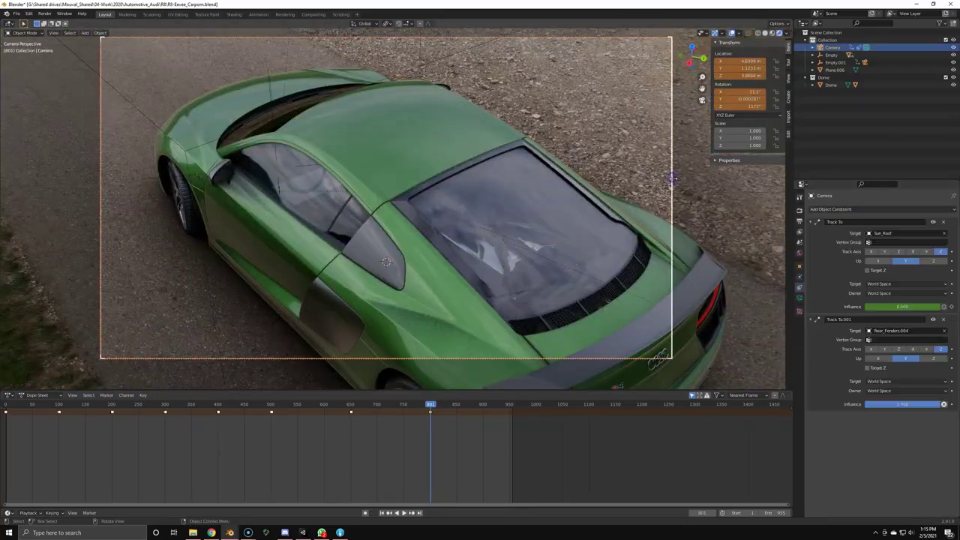
drag(892, 405, 334, 308)
key(space)
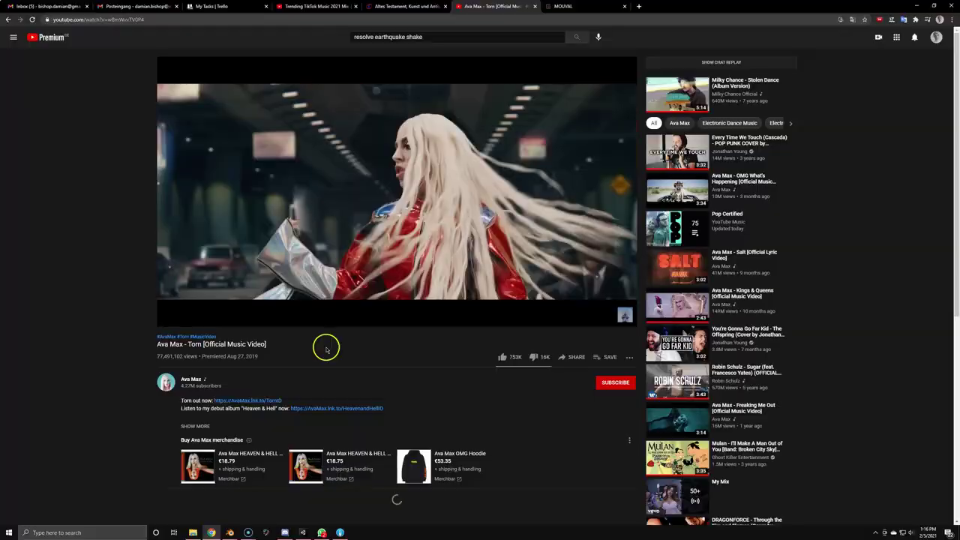
key(space)
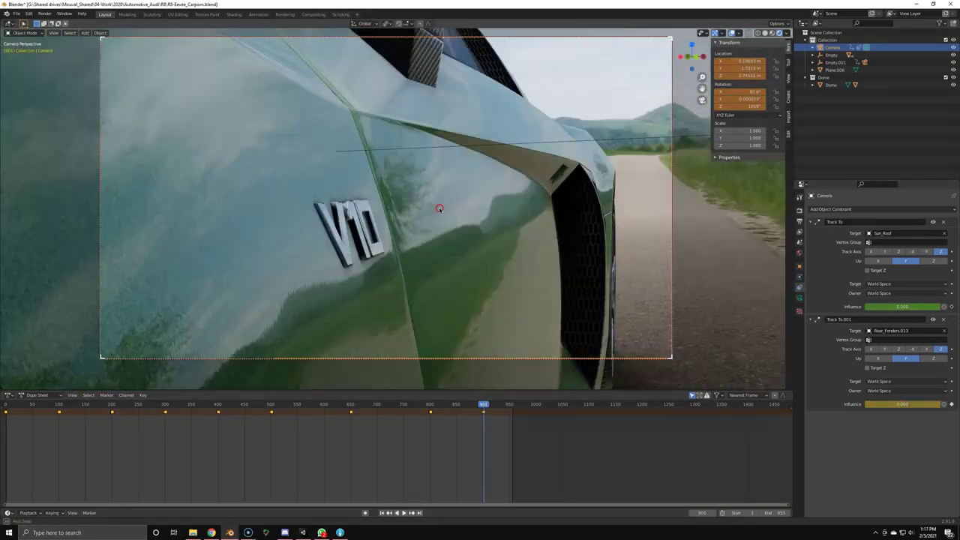
Aim a third Track To constraint at the V10 badge, set its influence, and save
click(366, 225)
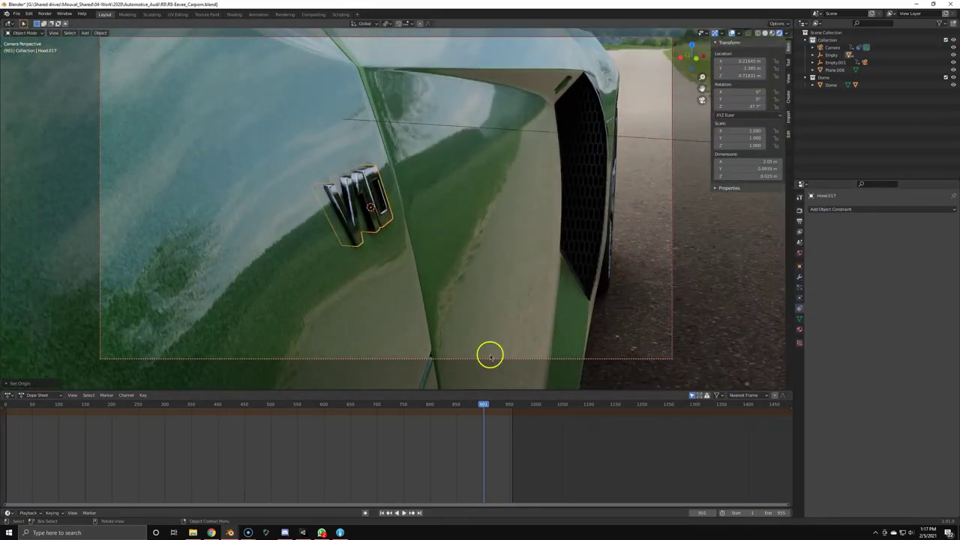
click(833, 47)
drag(904, 502, 922, 510)
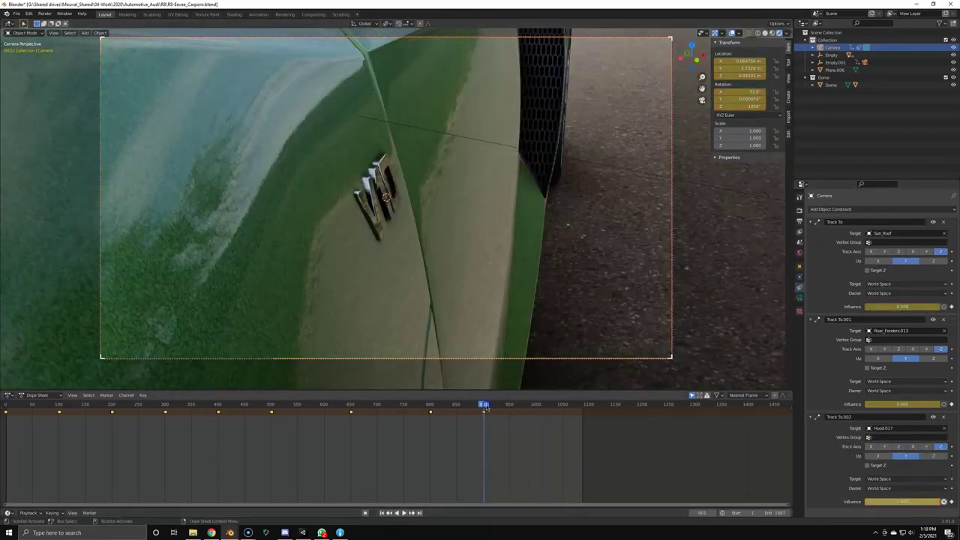
drag(485, 406, 537, 405)
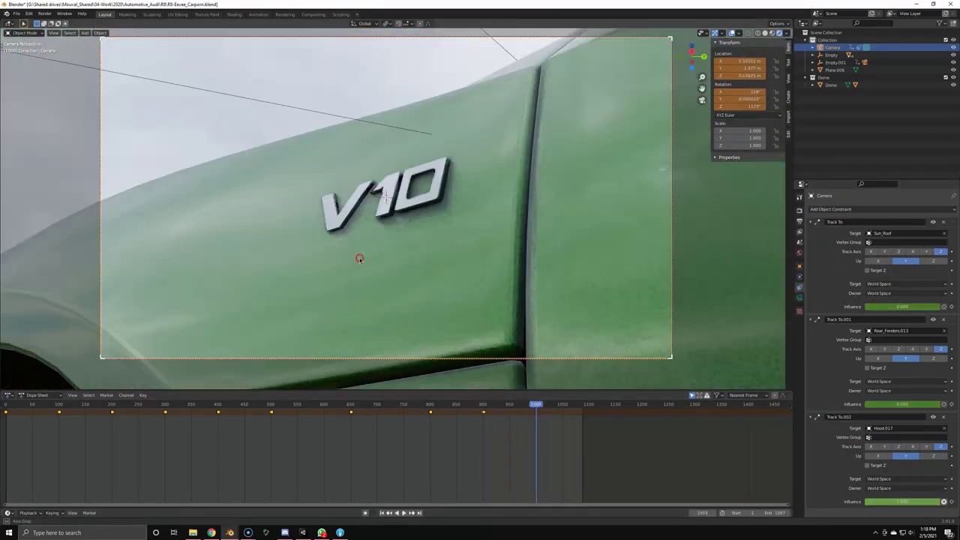
right_click(482, 429)
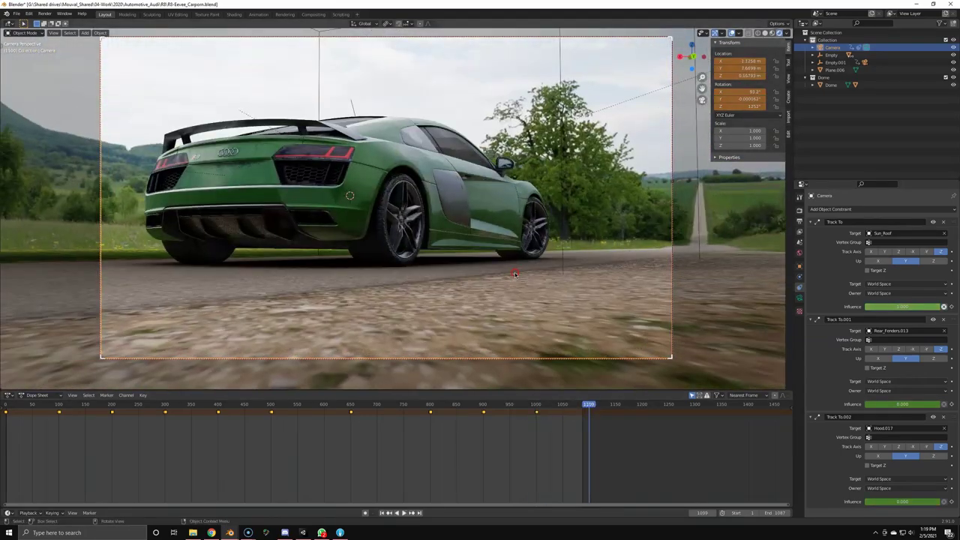
key(ctrl+s)
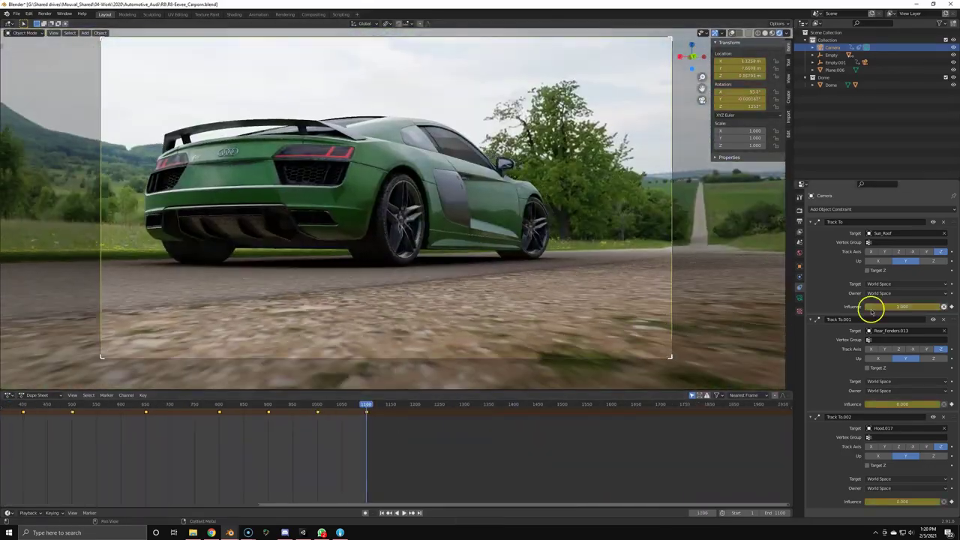
Orbit to a close overhead angle, keyframe it at frame 1101, and play from there
key(space)
middle_drag(682, 308, 443, 212)
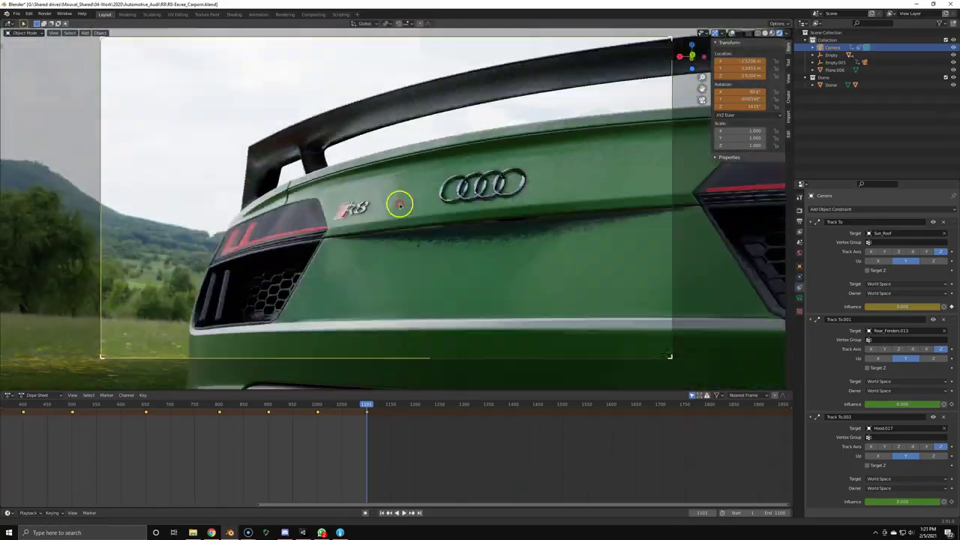
mouse_move(442, 212)
middle_down()
mouse_move(501, 232)
mouse_move(465, 180)
middle_up()
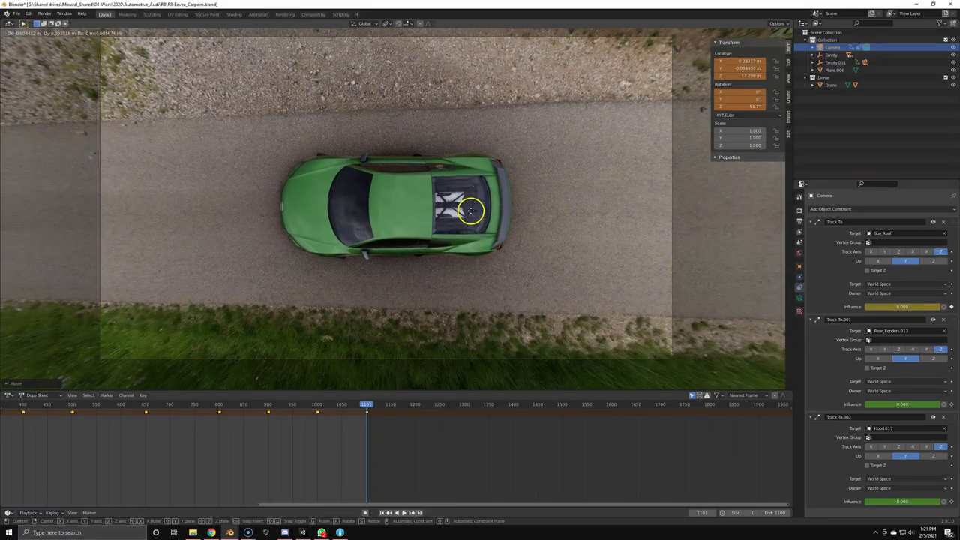
scroll(566, 95, up, 3)
key(i)
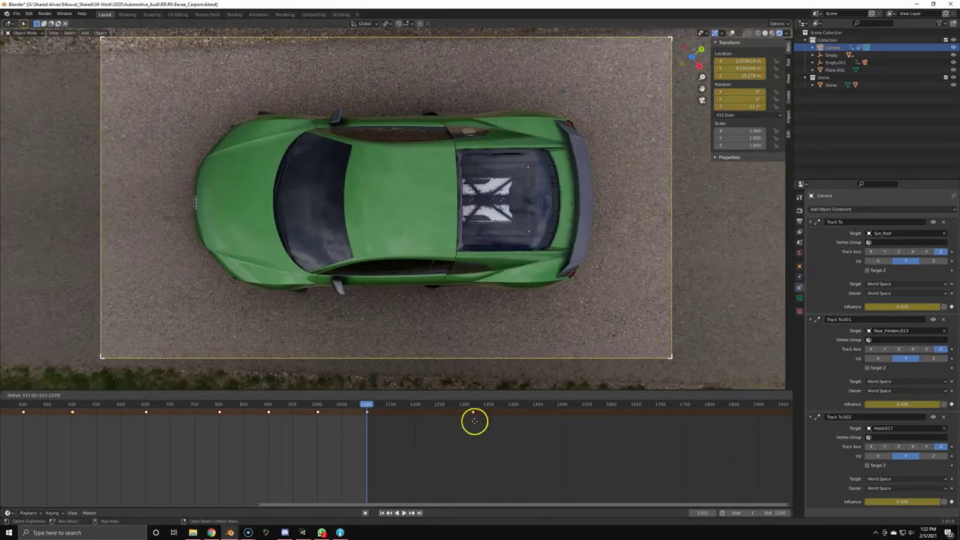
right_click(474, 422)
scroll(211, 426, up, 5)
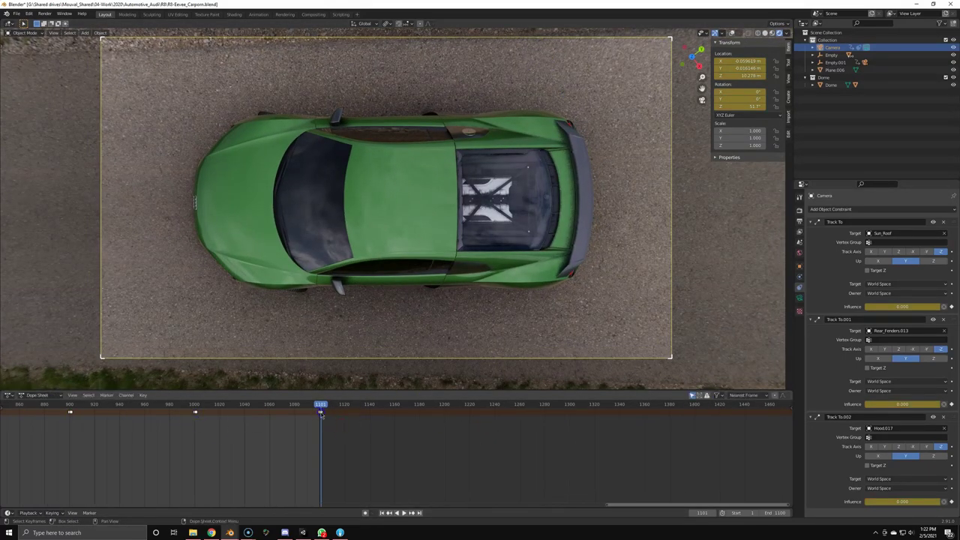
key(space)
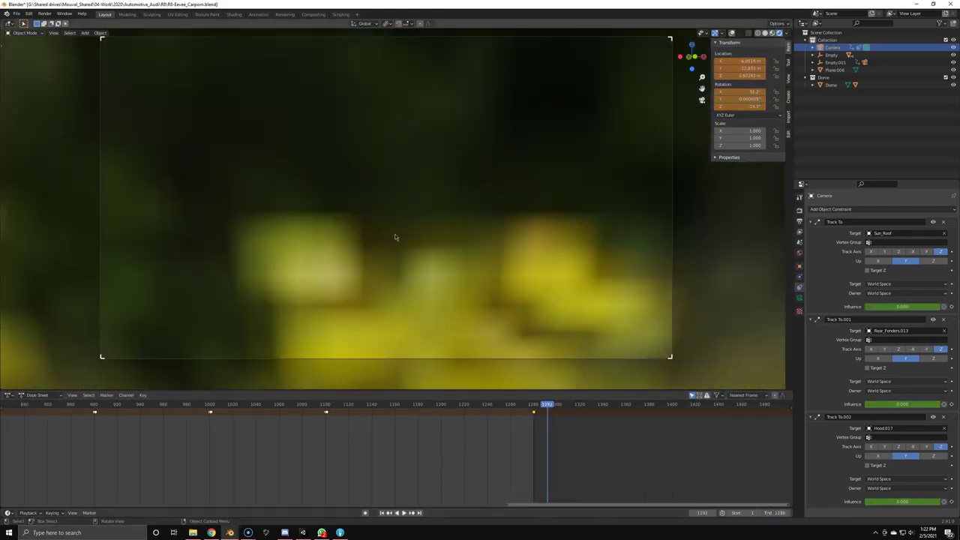
Keyframe the camera's focal length for the zoom at frame 1348
click(798, 298)
key(space)
alt+scroll(564, 285, up, 10)
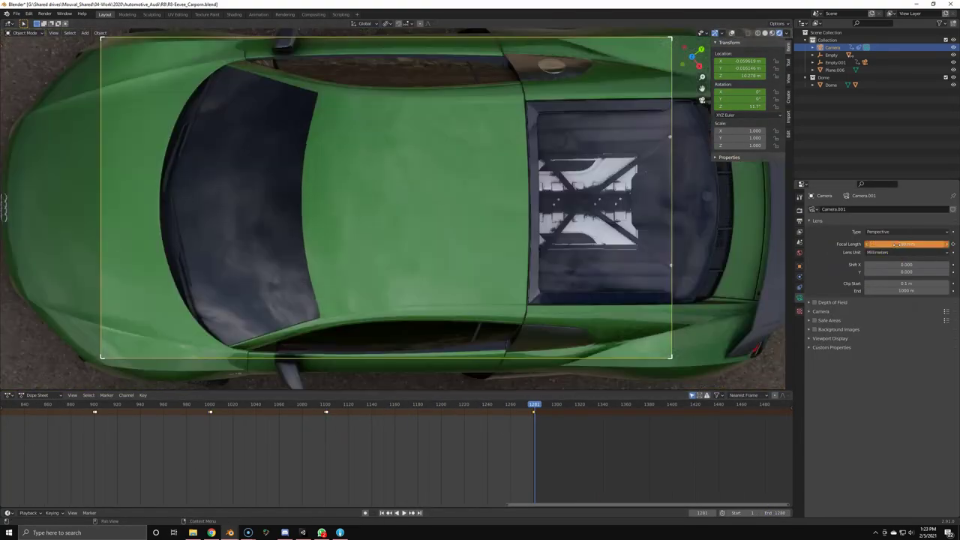
scroll(605, 448, down, 3)
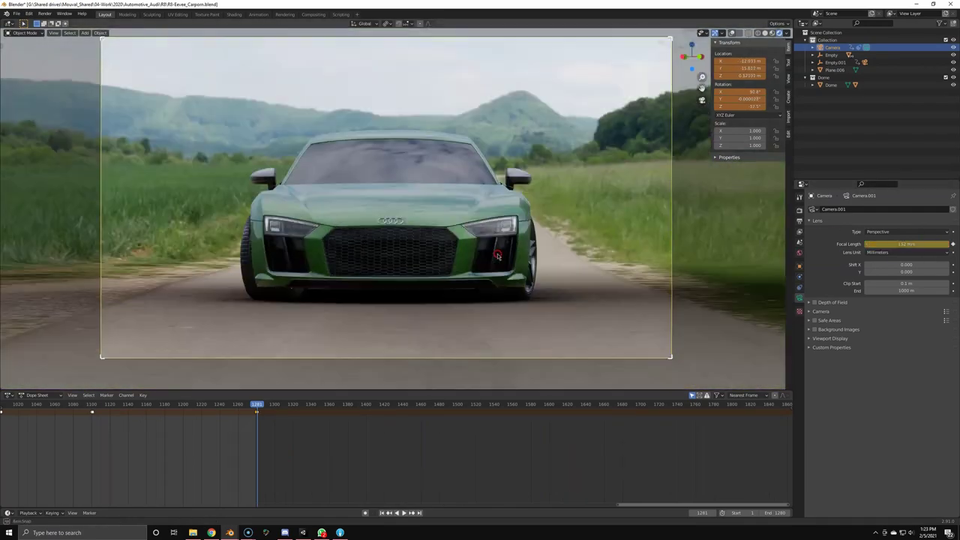
alt+scroll(494, 274, down, 15)
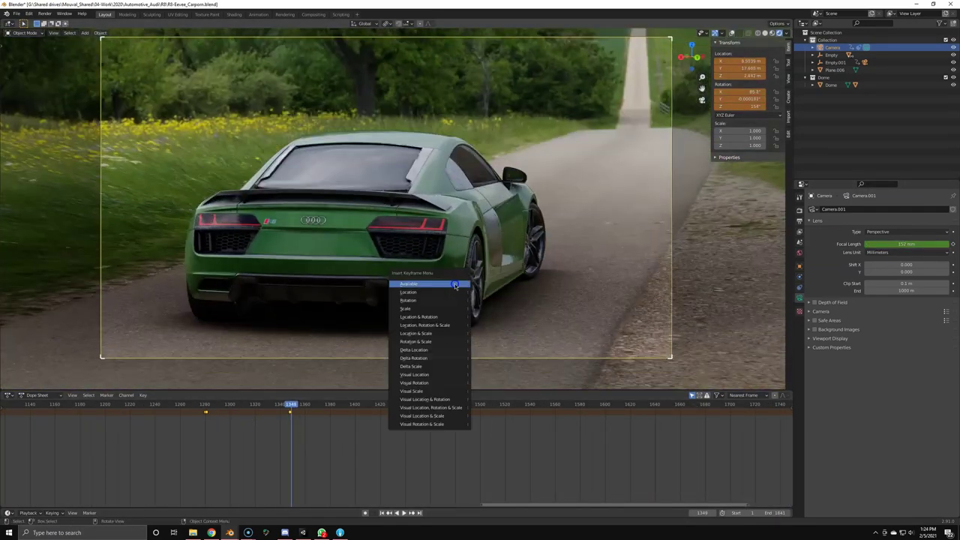
click(455, 286)
alt+scroll(464, 323, down, 20)
Save the blend file and play the whole animation through
key(ctrl+s)
key(Home)
key(space)
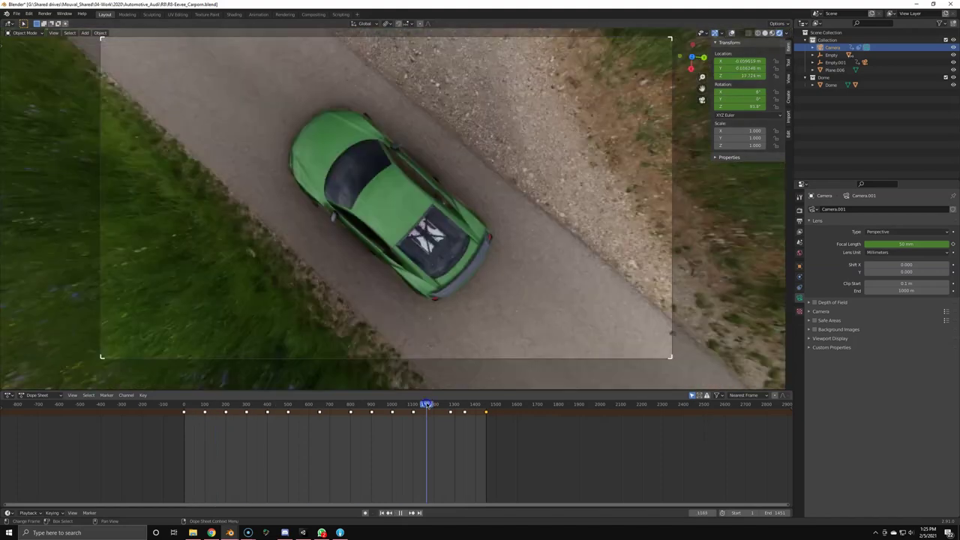
key(Escape)
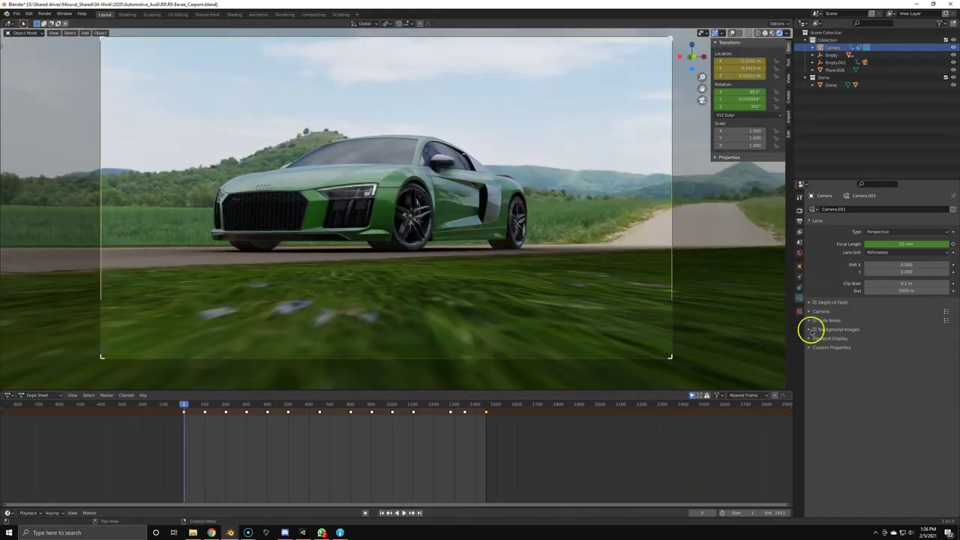
Expand Depth of Field and add a Plain Axes Focus empty snapped to the 3D cursor
click(810, 302)
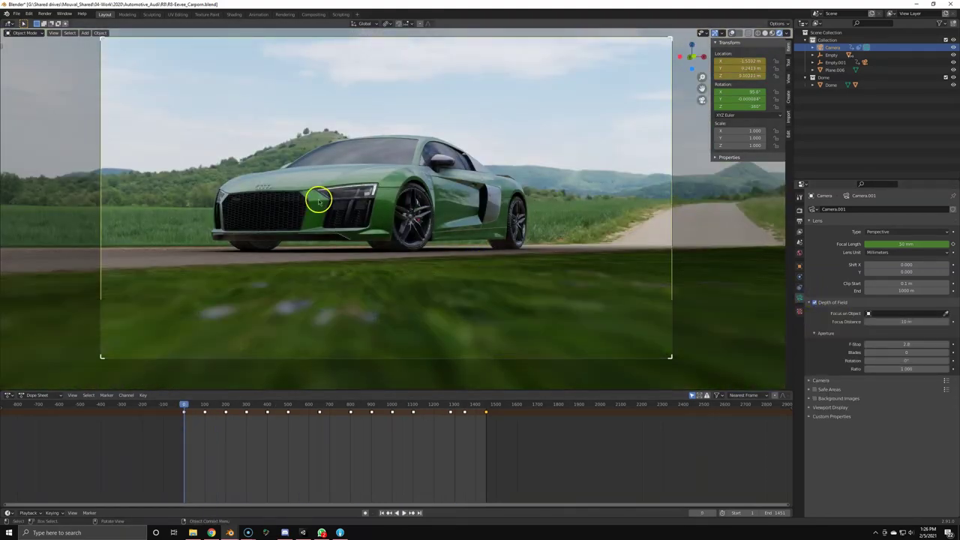
key(shift+a)
click(431, 85)
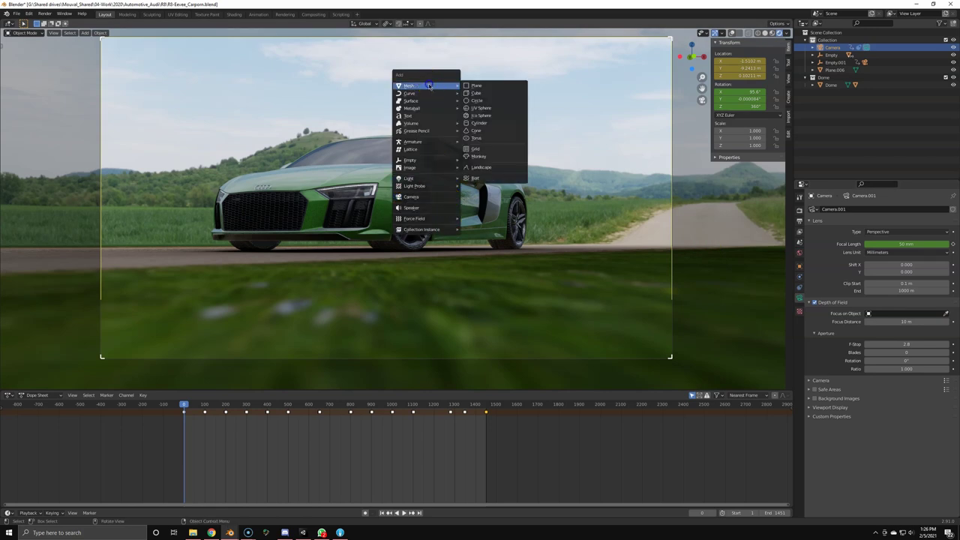
click(489, 160)
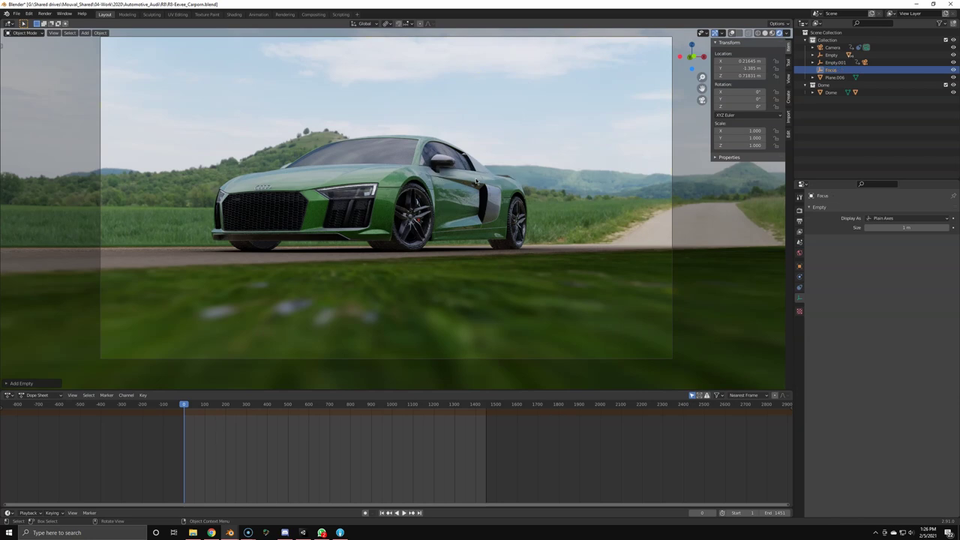
key(shift+s)
click(359, 155)
Reselect the camera and restore viewport overlays, toolbar and tweak selection
click(673, 227)
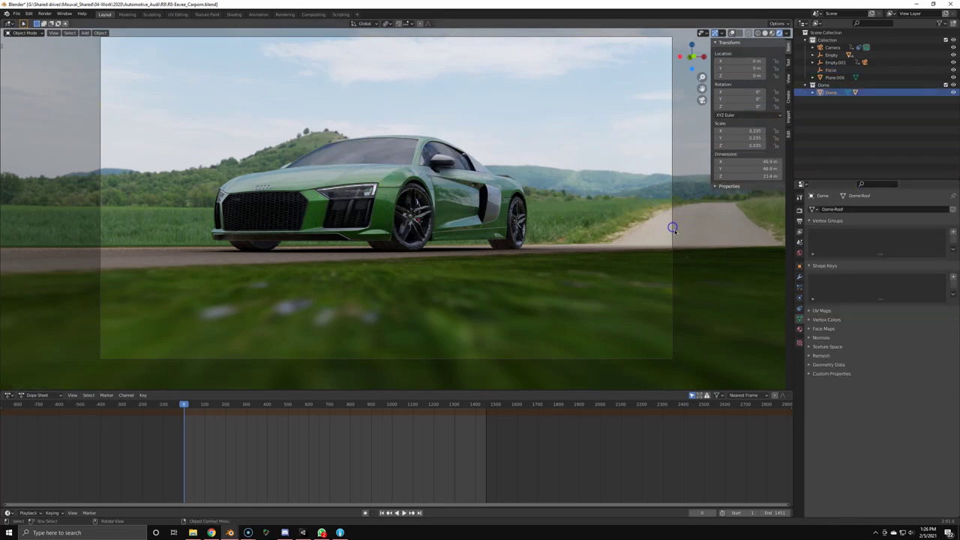
click(731, 34)
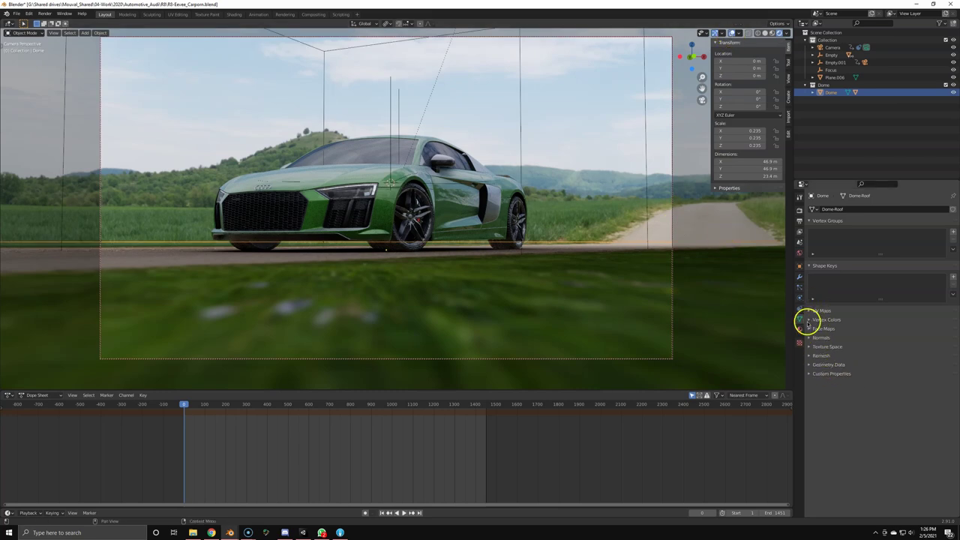
click(652, 38)
key(n)
key(t)
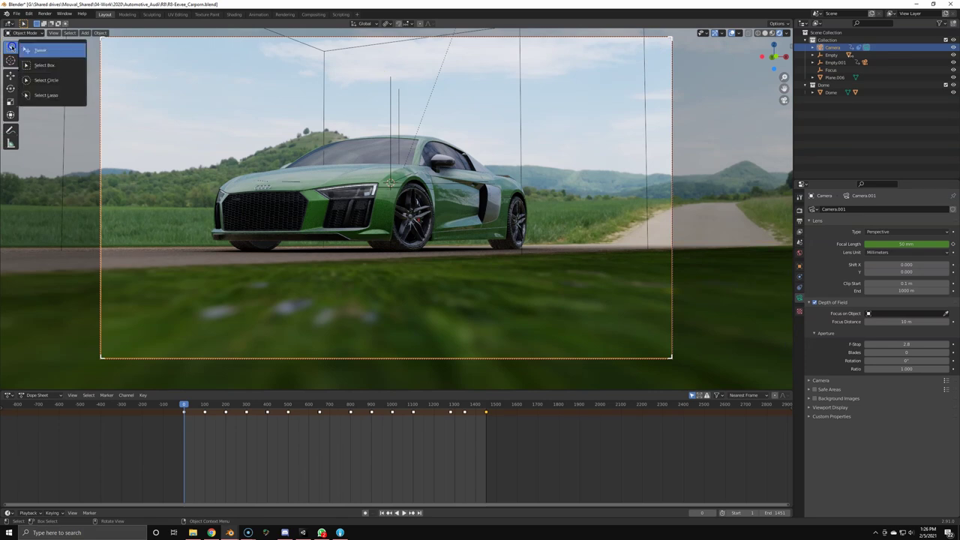
click(32, 48)
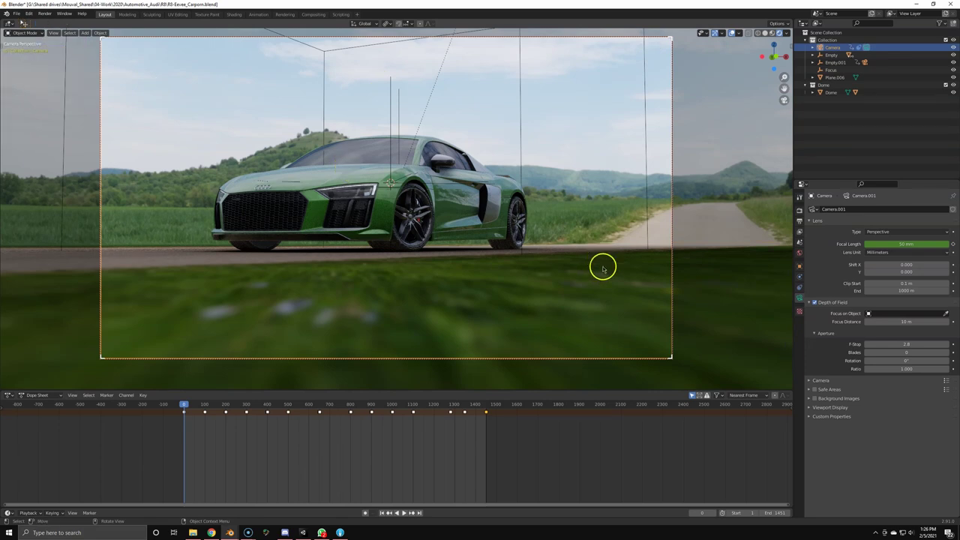
Set Focus as the camera's focus object and play to check the depth of field
click(901, 313)
text(foc)
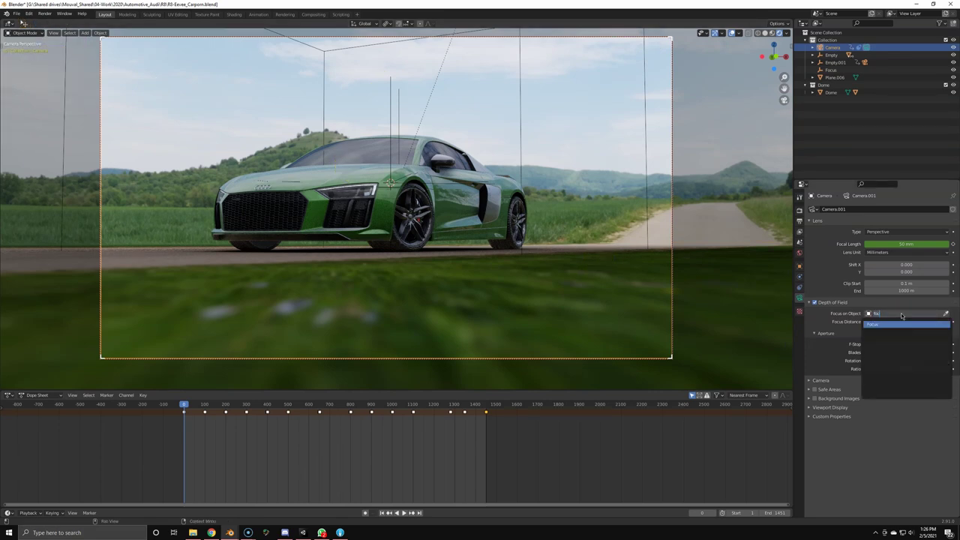
key(Return)
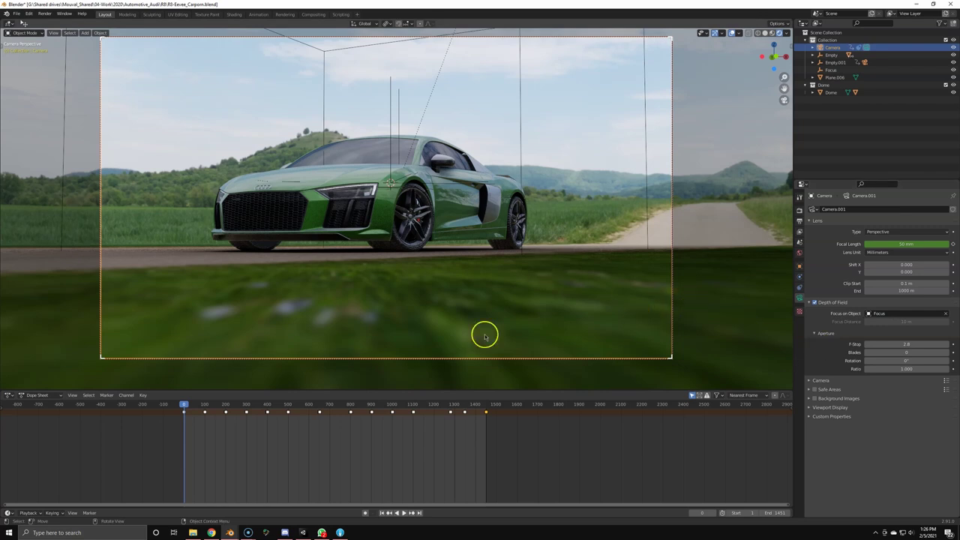
key(space)
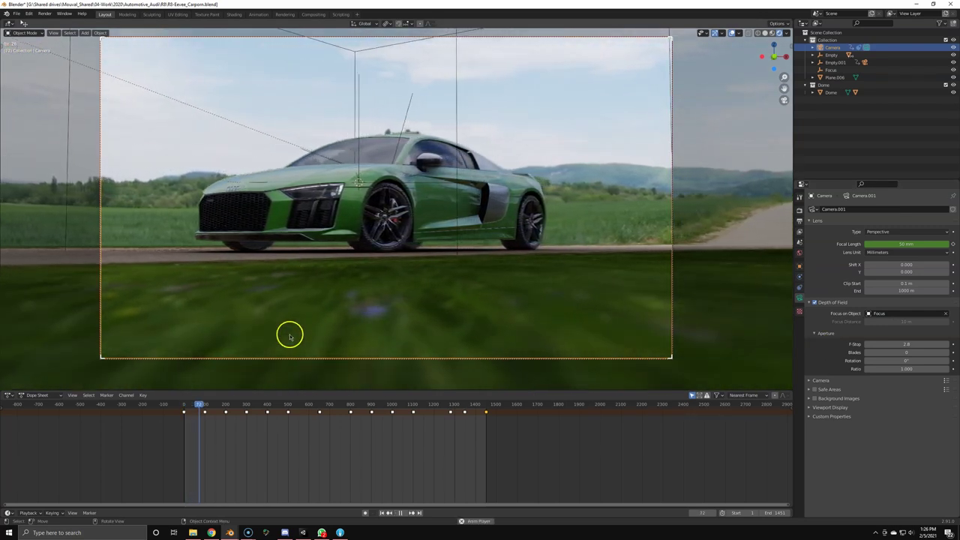
click(334, 155)
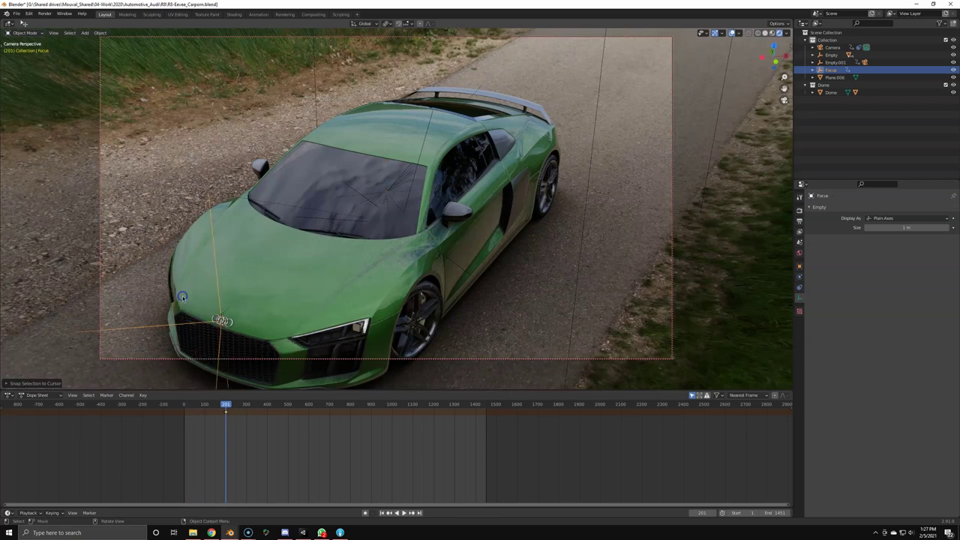
Play the Blender animation and move a Focus keyframe in the zoomed Dope Sheet
right_click(182, 299)
key(Escape)
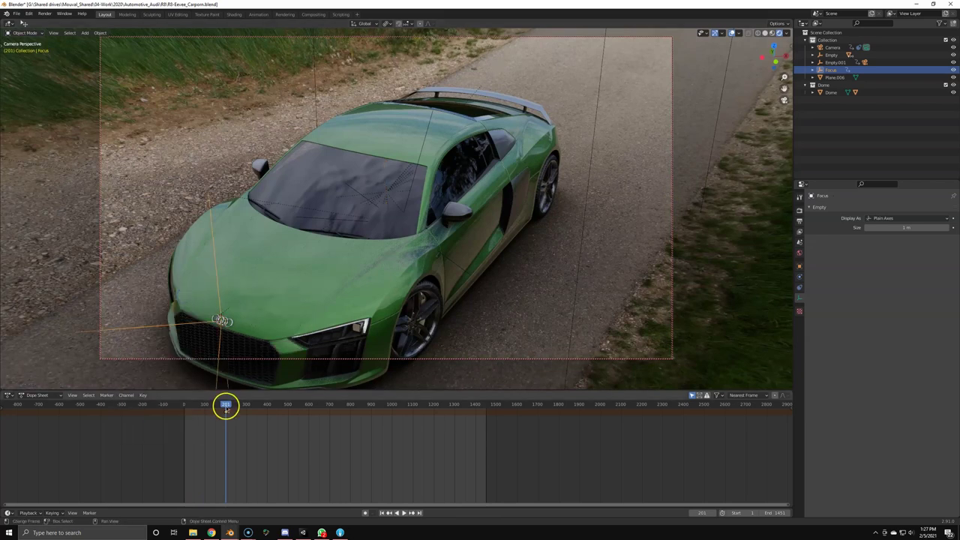
key(space)
key(space)
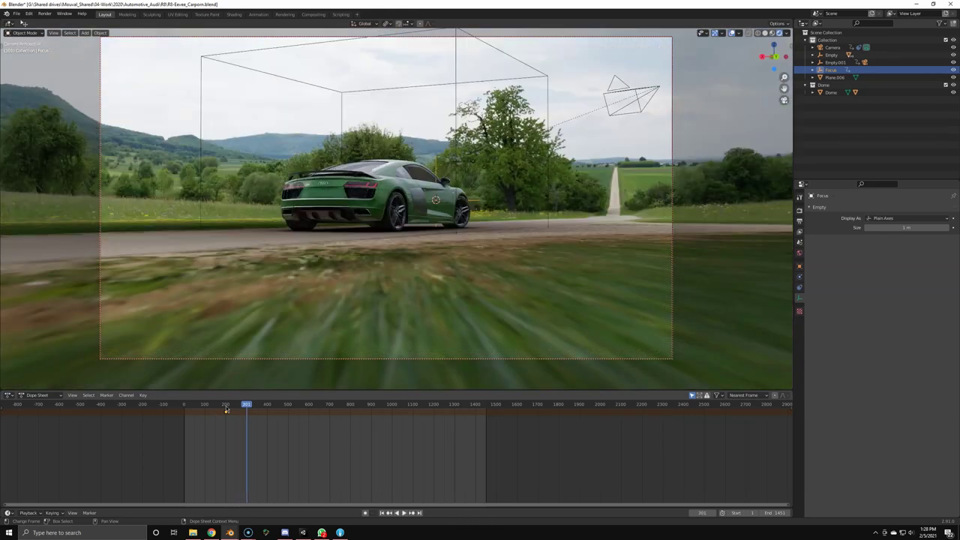
click(241, 423)
click(247, 405)
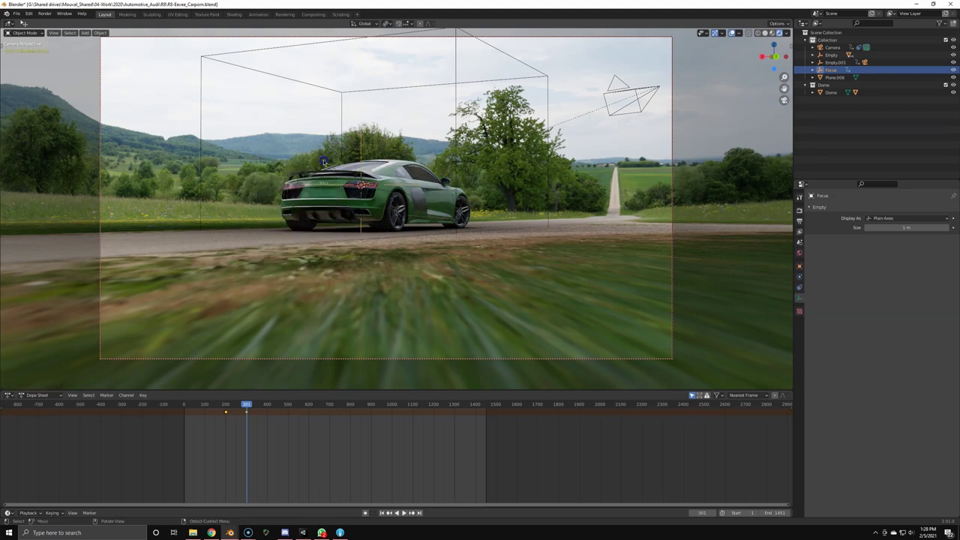
ctrl+middle_drag(214, 425, 256, 421)
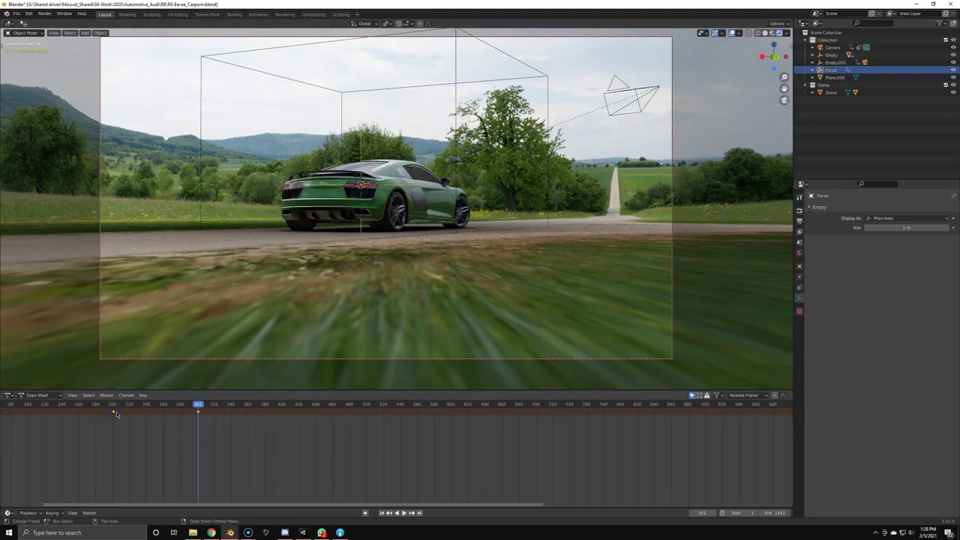
click(206, 425)
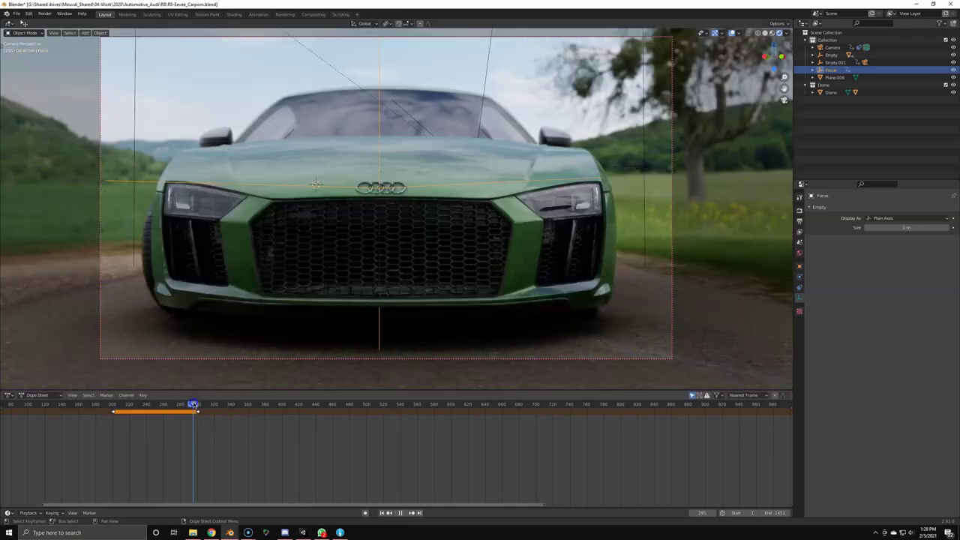
Play through the animation from frame 337 and stop at frame 561
click(200, 411)
key(space)
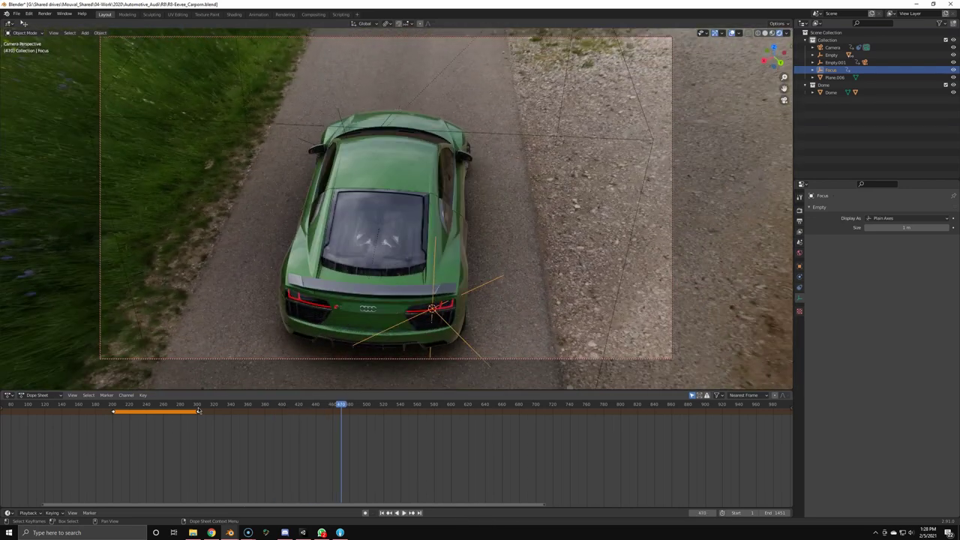
key(space)
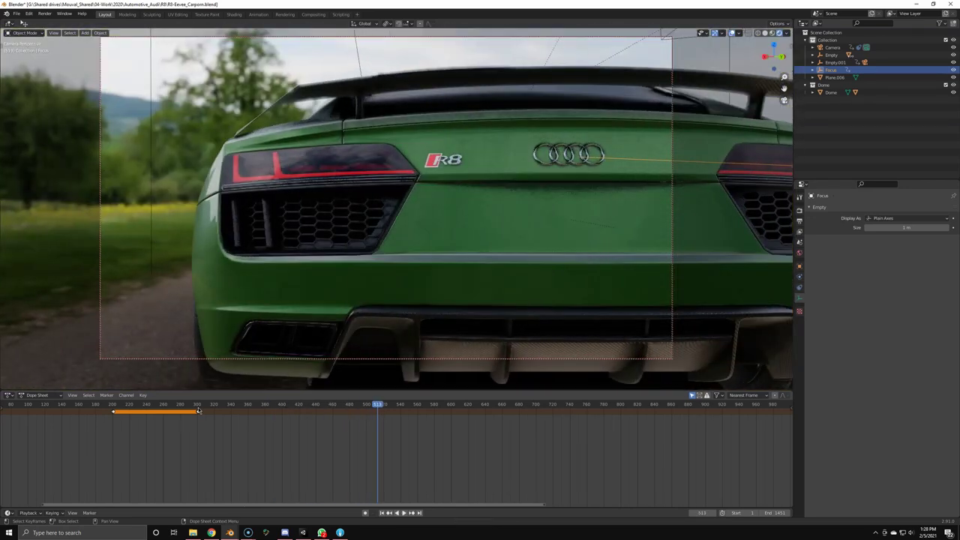
key(space)
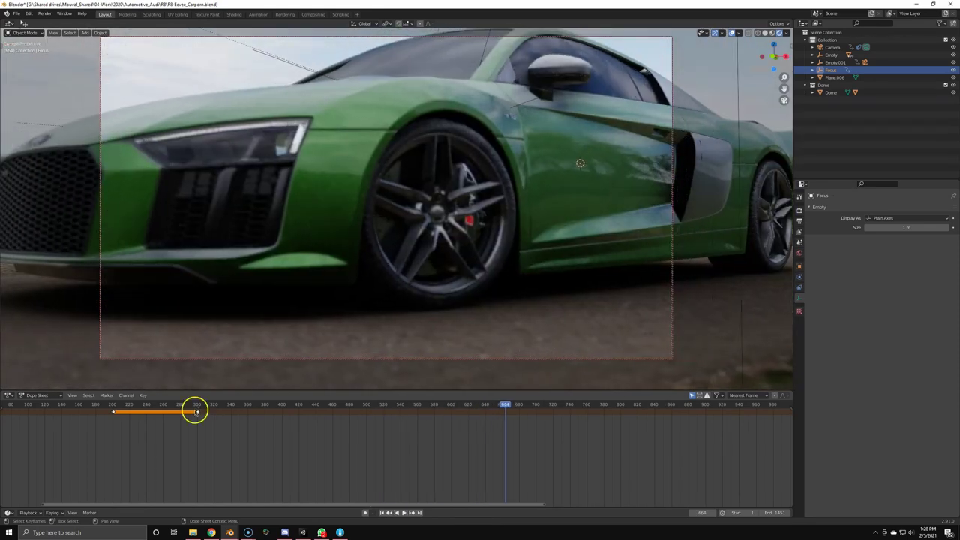
drag(198, 411, 419, 414)
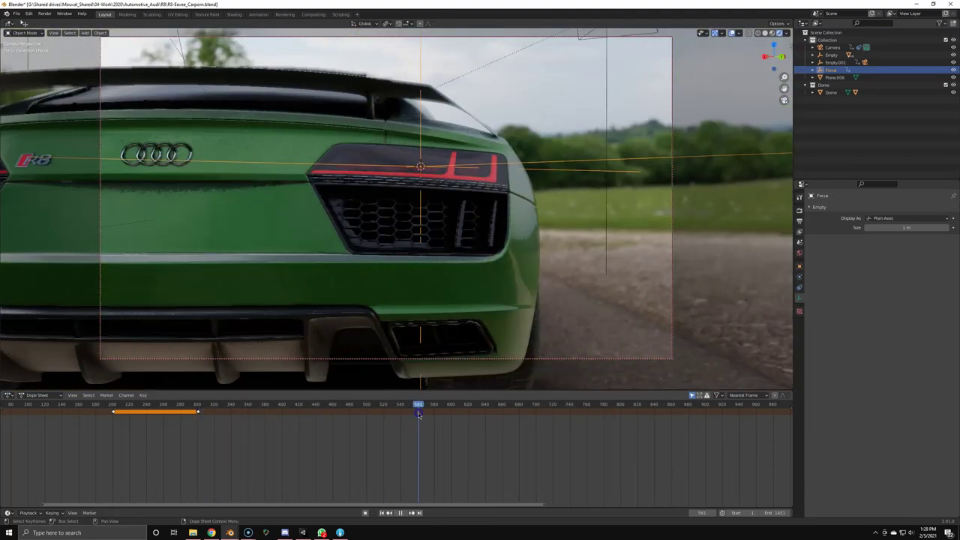
key(space)
Keyframe the Focus empty at frame 561, snapped to the 3D cursor near the car's rear
click(441, 313)
key(space)
shift+right_click(403, 183)
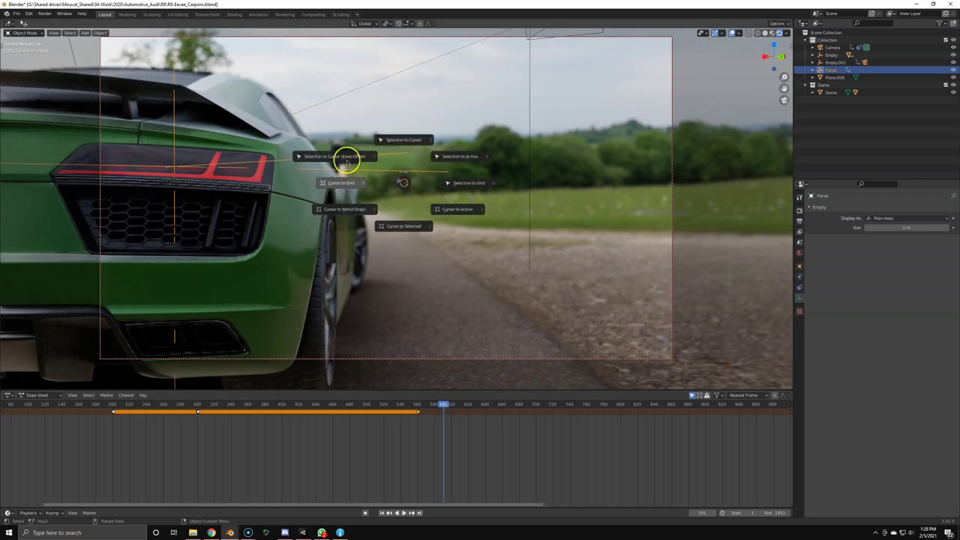
click(349, 156)
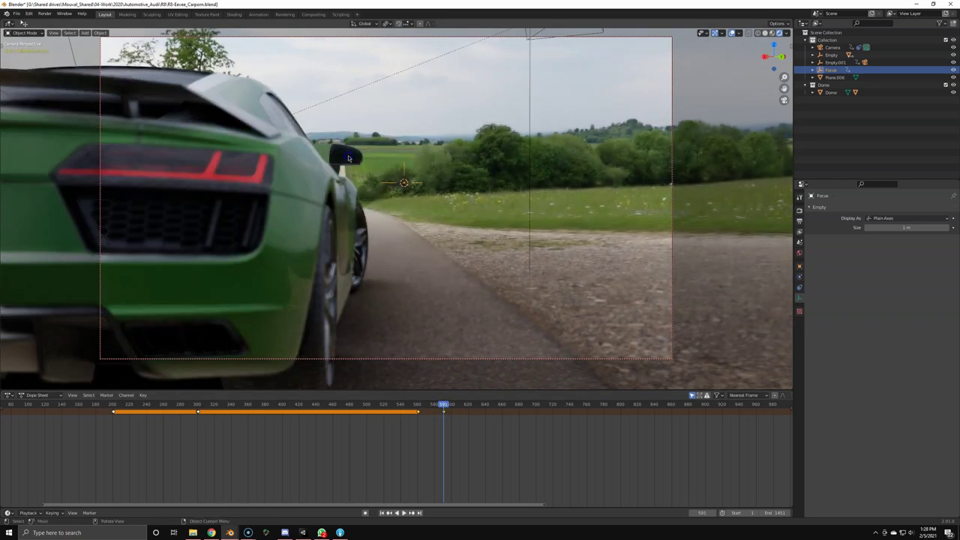
Move the last Focus keyframe to about frame 790 and put the rendered clip in a new timeline
mouse_move(414, 402)
mouse_down()
mouse_move(442, 435)
mouse_move(594, 412)
mouse_up()
click(406, 405)
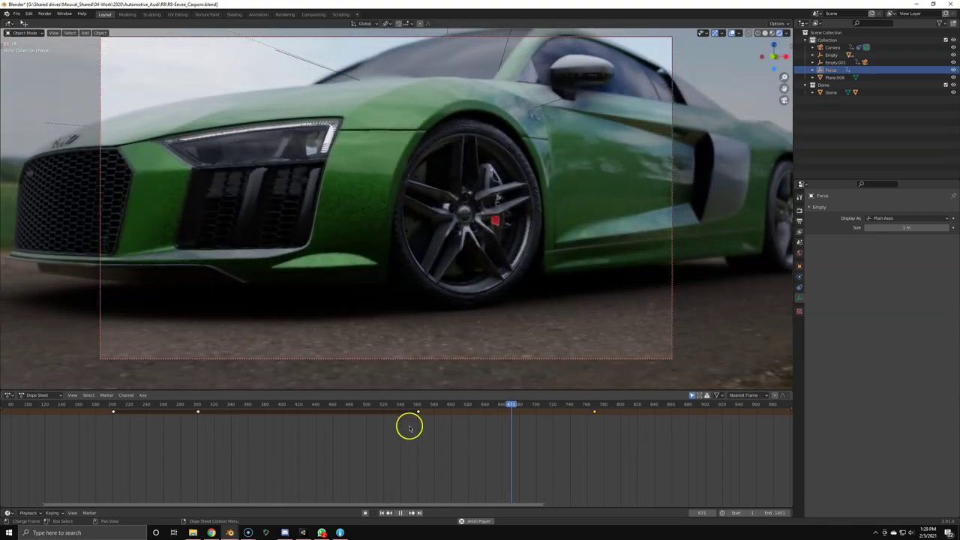
click(525, 402)
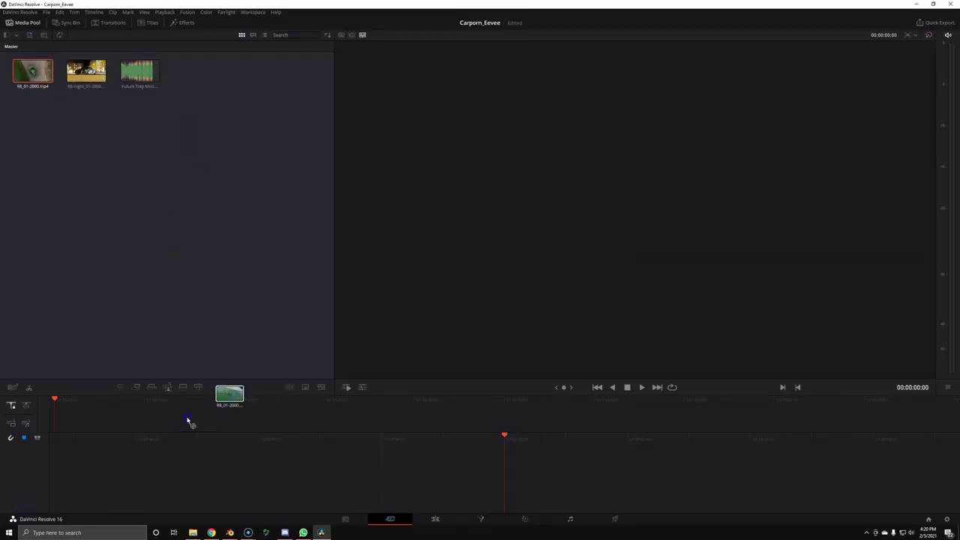
drag(188, 422, 184, 429)
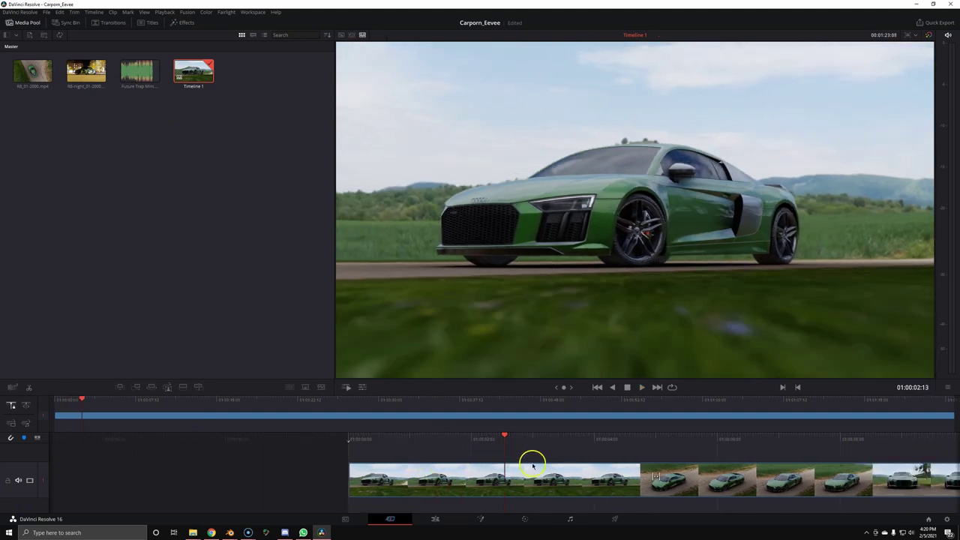
On the Edit page, place R8-night_01-2000.mp4 on Video 2 above the R8 clip
scroll(535, 456, down, 5)
scroll(480, 450, down, 5)
click(434, 520)
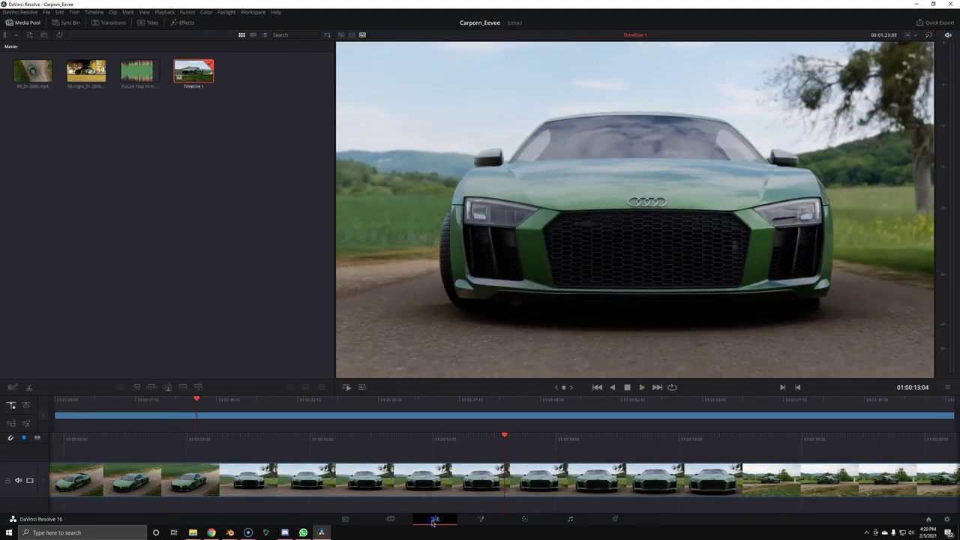
alt+scroll(491, 446, down, 2)
alt+scroll(503, 437, down, 3)
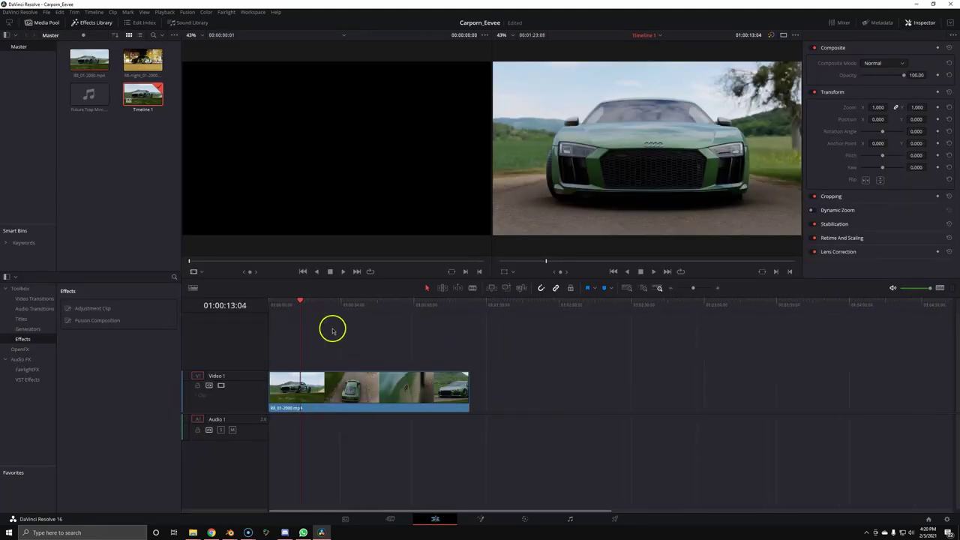
drag(276, 302, 307, 300)
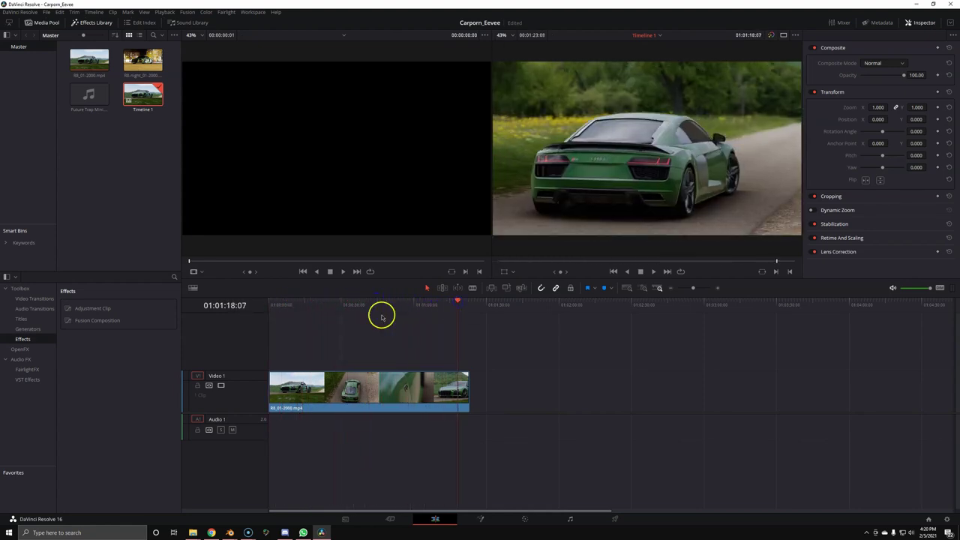
drag(139, 64, 274, 345)
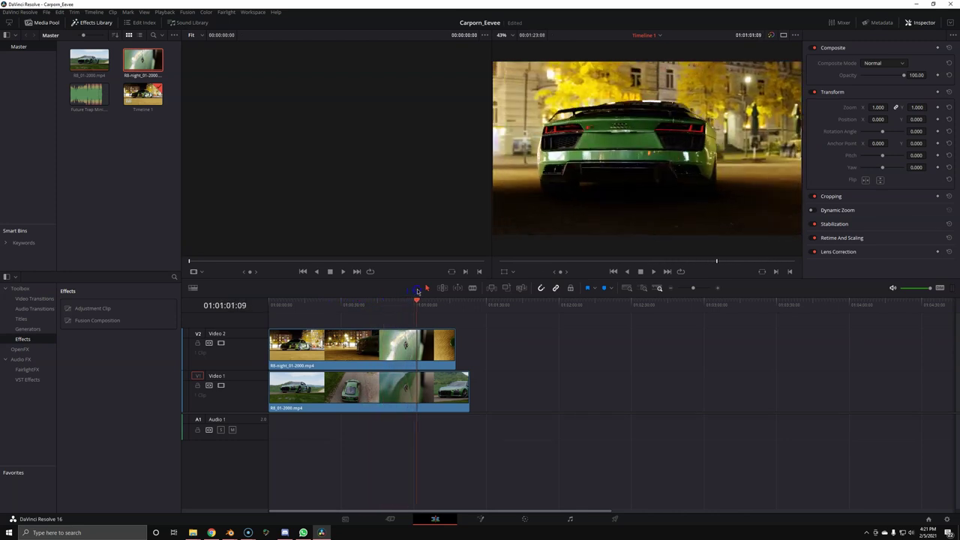
Blade both video tracks at the night shot and the next cut point
alt+scroll(357, 308, up, 1)
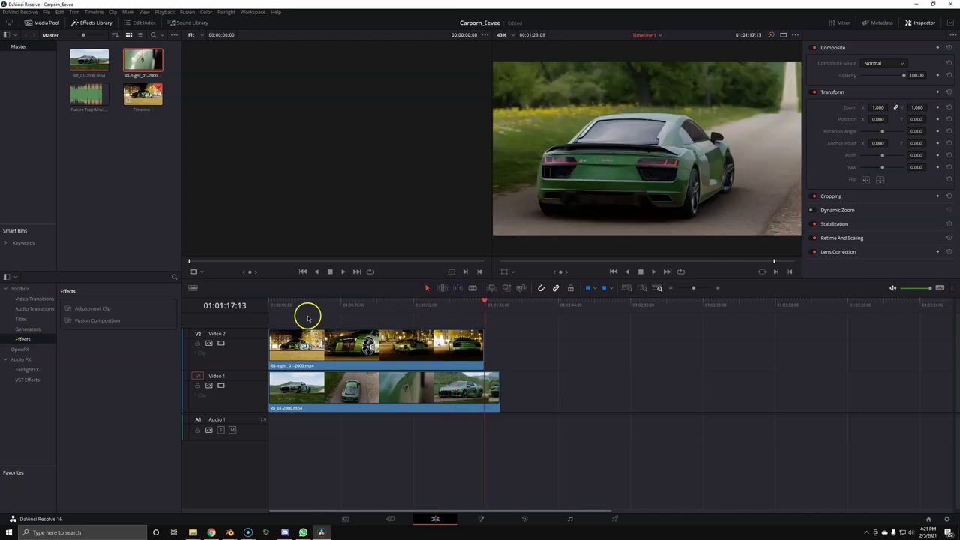
alt+scroll(306, 313, up, 2)
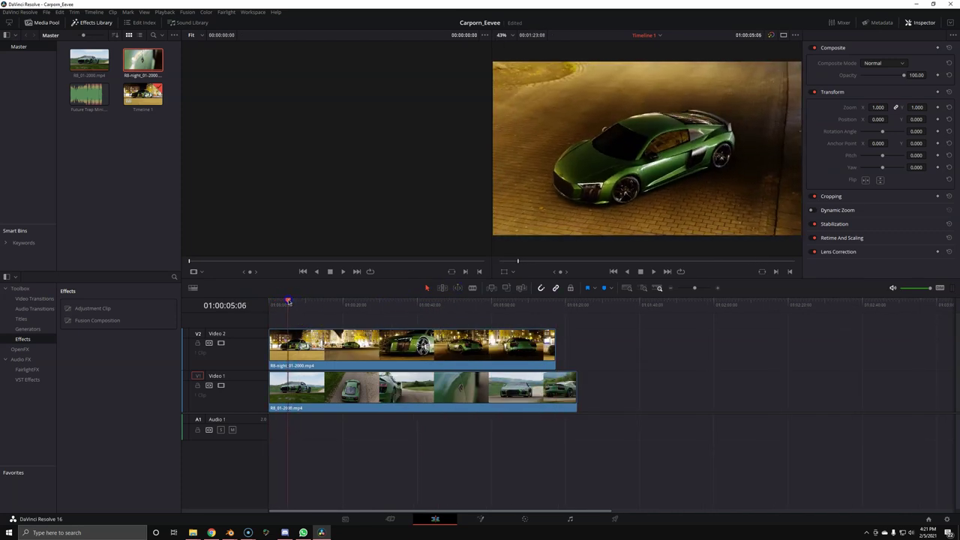
alt+scroll(285, 307, up, 2)
alt+scroll(304, 323, up, 1)
click(294, 306)
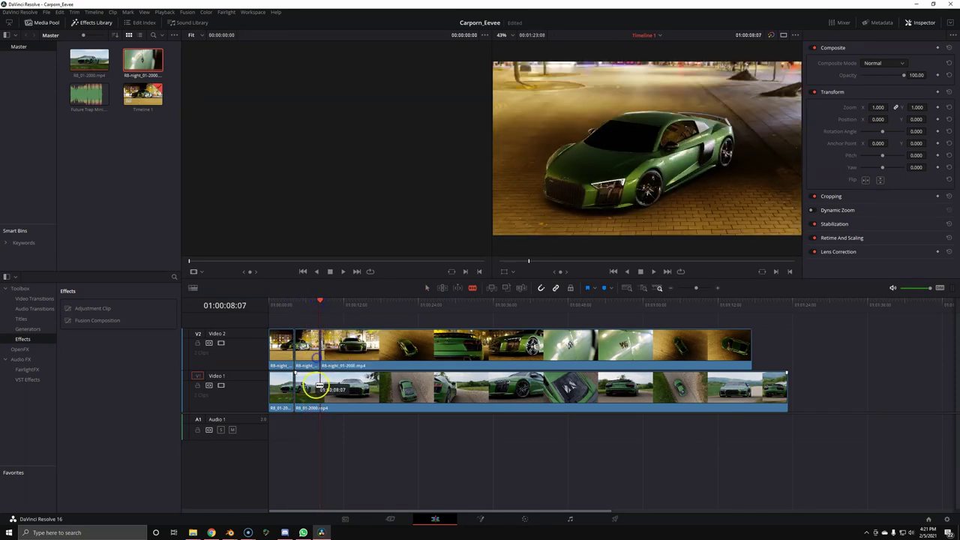
drag(321, 303, 374, 303)
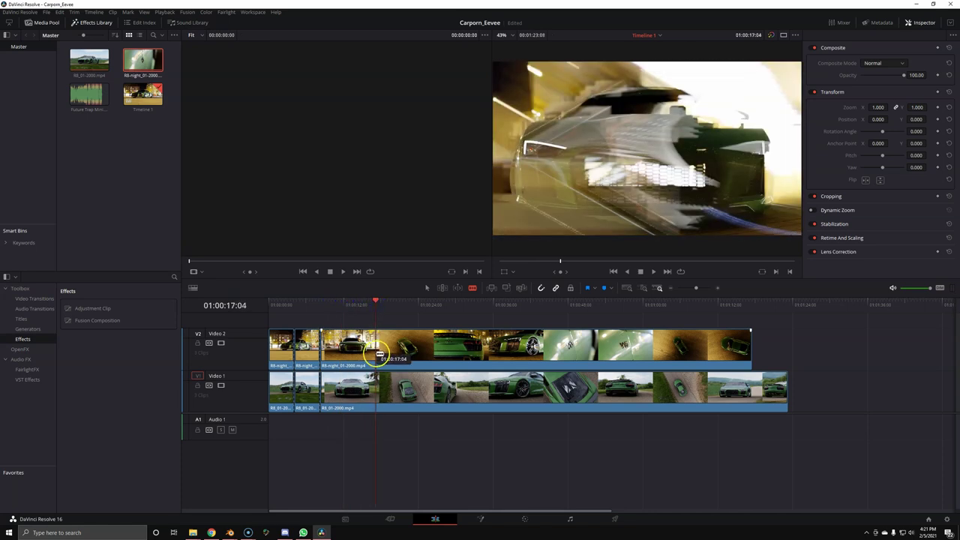
click(377, 354)
click(370, 386)
drag(377, 301, 411, 305)
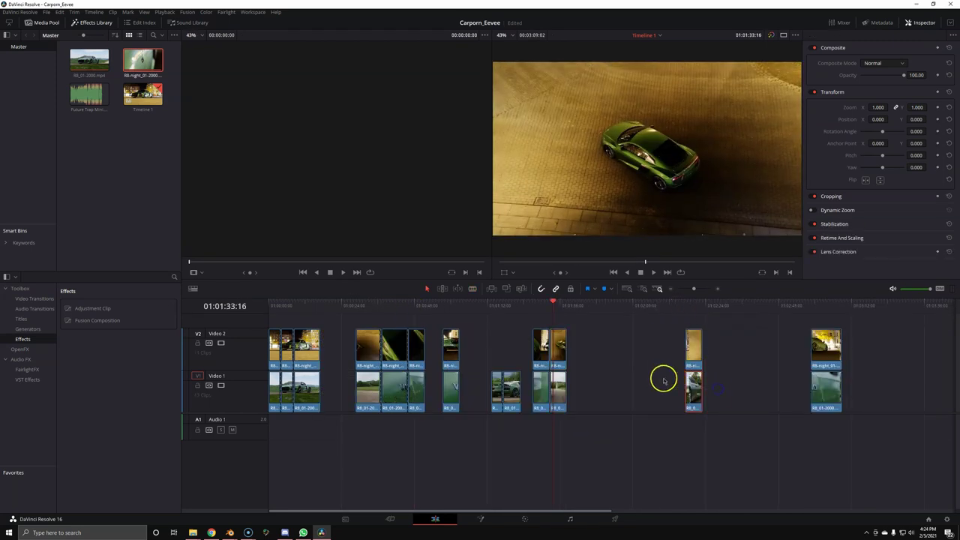
Move the cut day-and-night clip pairs together into a middle group
mouse_move(662, 346)
mouse_down()
mouse_move(656, 358)
mouse_move(573, 351)
mouse_up()
click(568, 304)
click(307, 306)
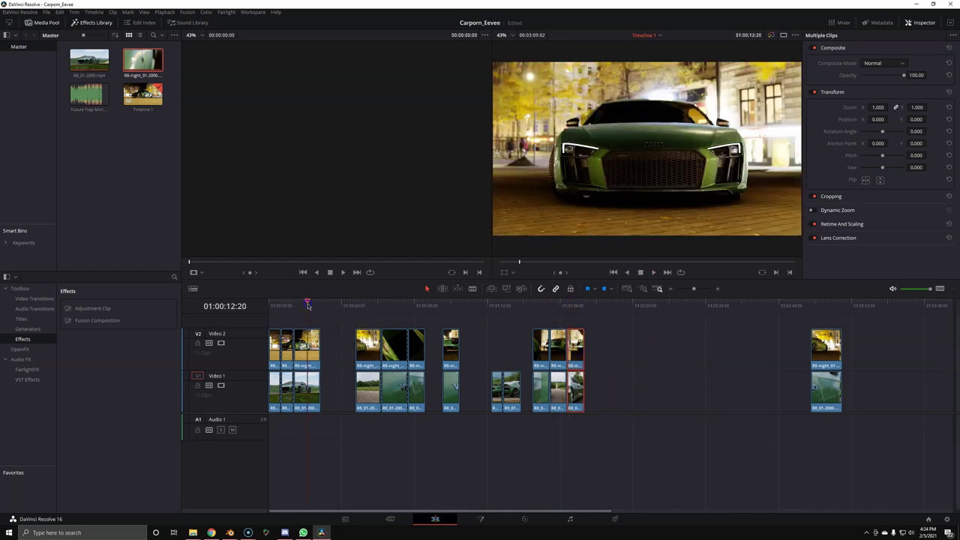
key(space)
drag(307, 351, 597, 351)
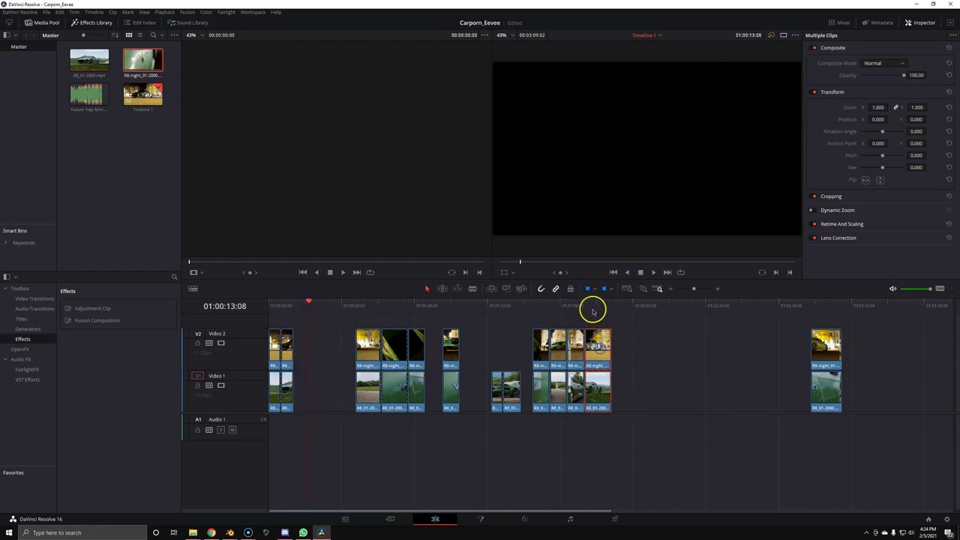
Move the first clip piece to sit after the clip group
click(285, 303)
click(271, 307)
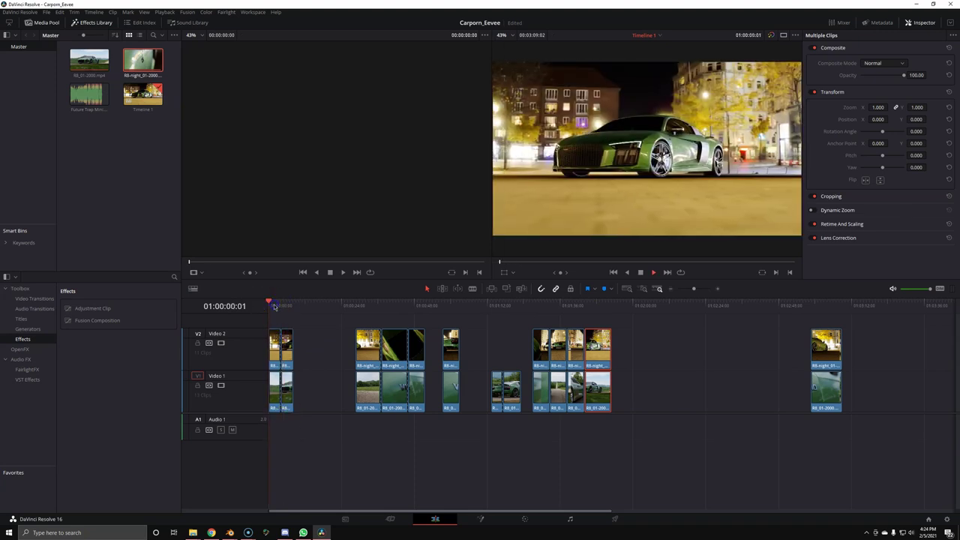
drag(272, 308, 282, 308)
drag(277, 350, 620, 349)
click(366, 303)
click(396, 303)
click(416, 302)
click(418, 304)
Box-select the middle clip group, shift it right, and preview from about 46 seconds
mouse_move(673, 430)
mouse_down()
mouse_move(583, 330)
mouse_move(665, 331)
mouse_up()
click(556, 302)
click(448, 303)
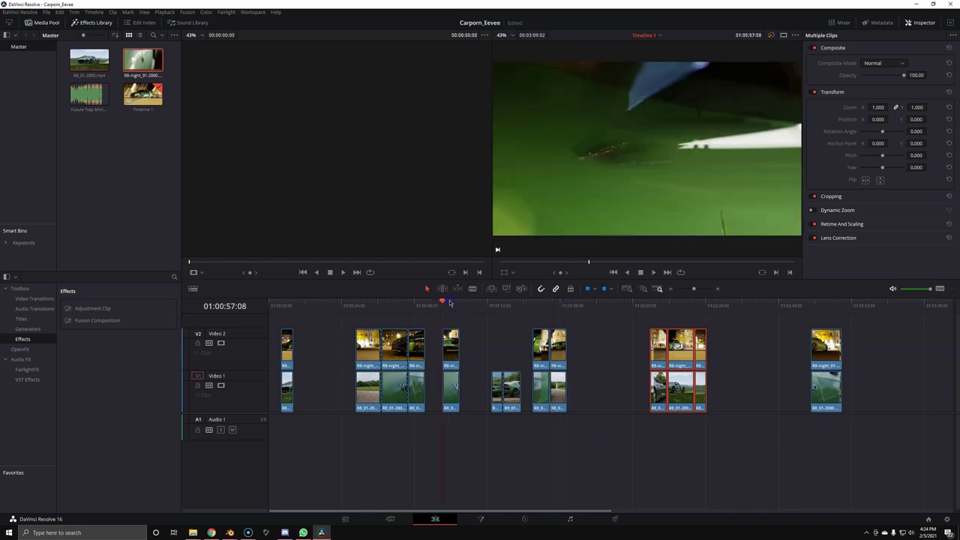
click(411, 303)
key(space)
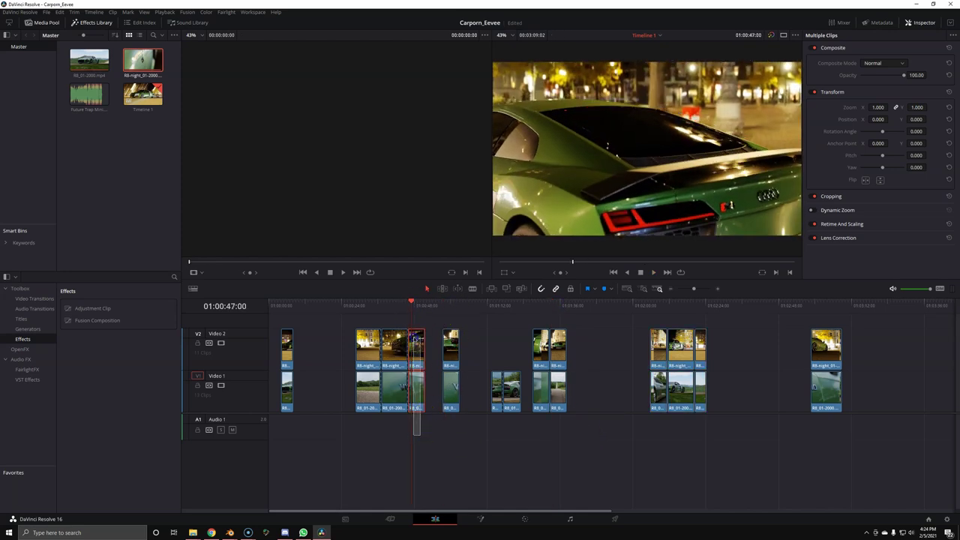
Move the small clip into the group and lay Future Trap Mini on Audio 1
drag(424, 409, 583, 408)
click(391, 304)
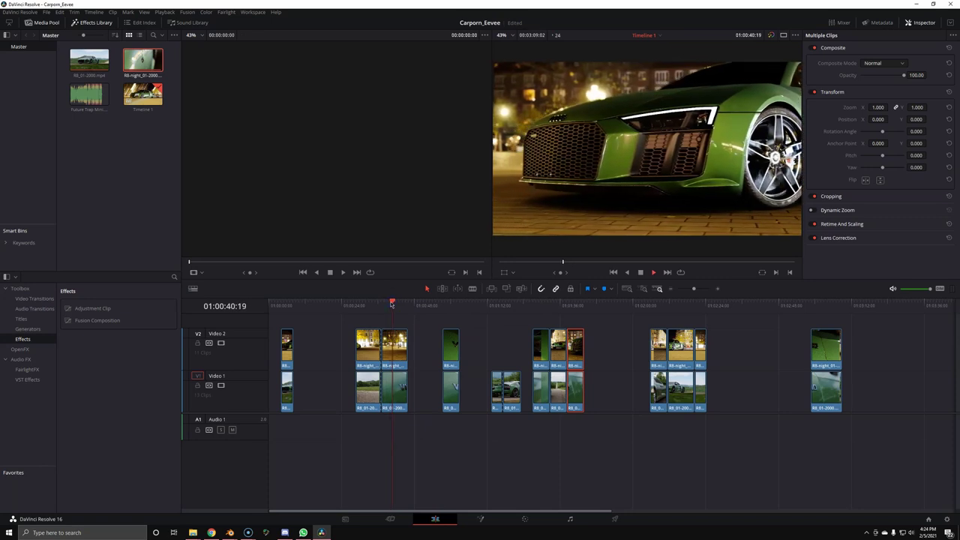
drag(89, 94, 274, 428)
click(271, 303)
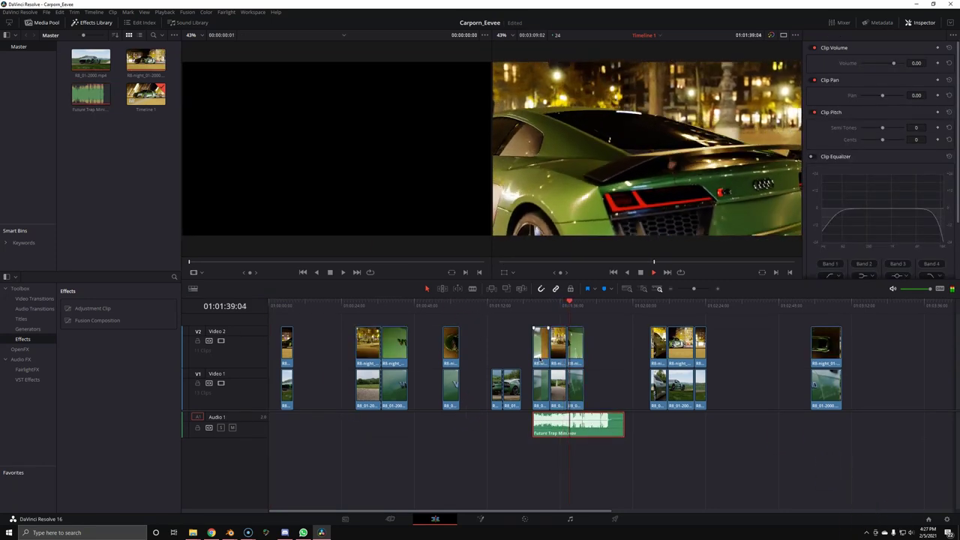
Move the first clip pair beside the group and push the other clips to the far right
click(591, 313)
drag(492, 304, 283, 304)
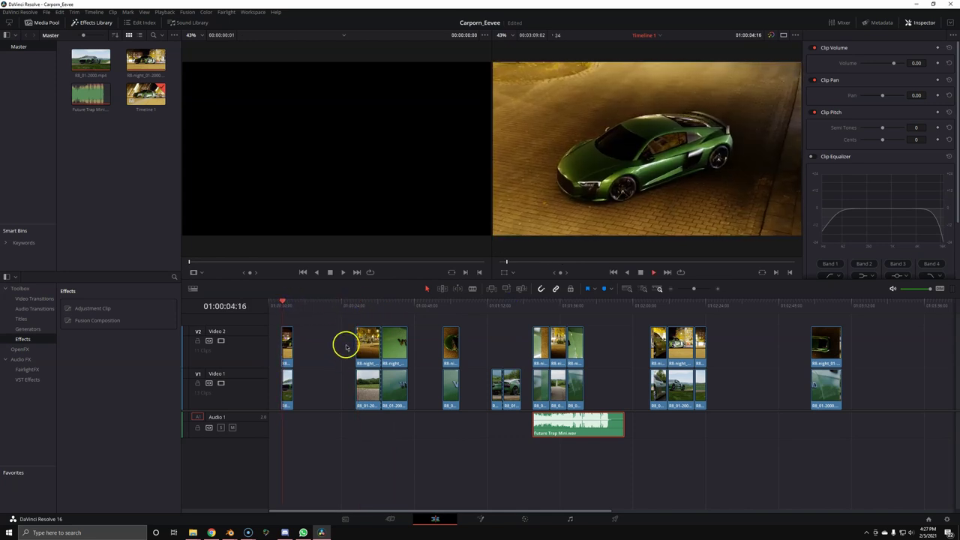
mouse_move(367, 346)
mouse_down()
mouse_move(611, 350)
mouse_move(590, 350)
mouse_up()
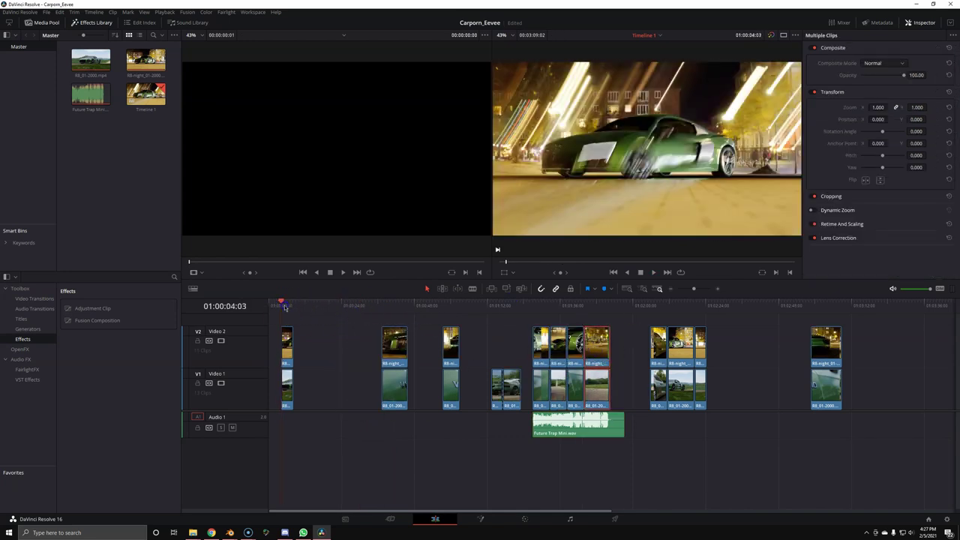
key(space)
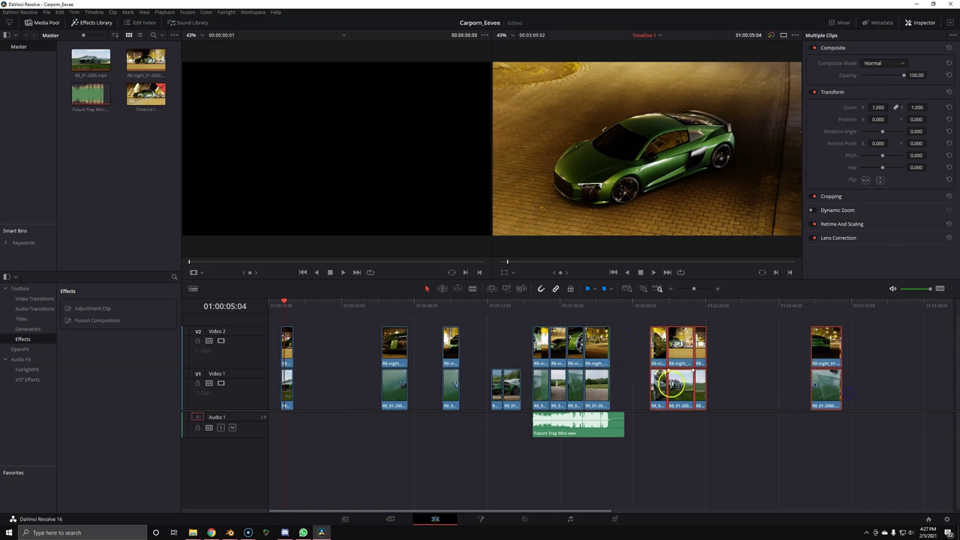
drag(658, 381, 720, 381)
mouse_move(450, 409)
mouse_down()
mouse_move(550, 339)
mouse_move(781, 344)
mouse_up()
drag(410, 420, 797, 341)
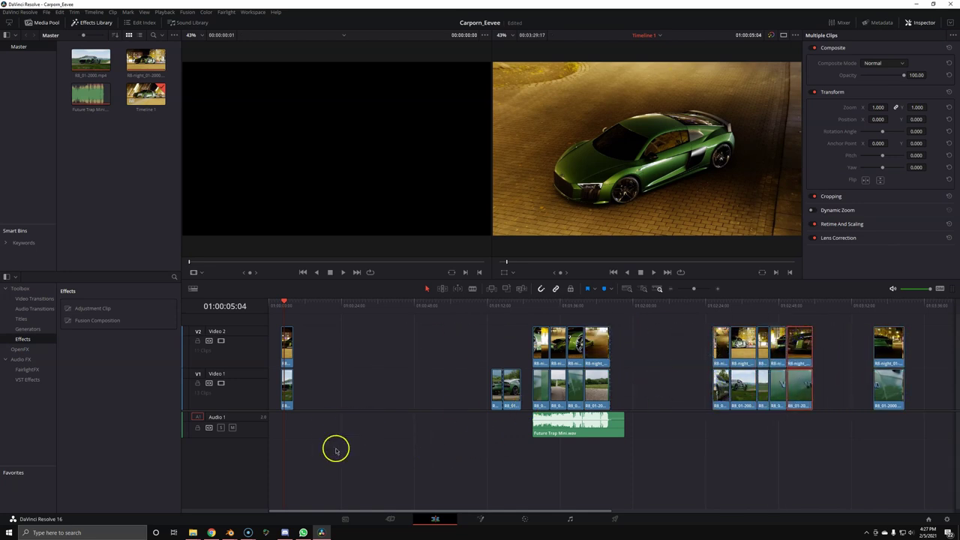
Drag the four-pair clip group with its music back to the timeline start
mouse_move(335, 447)
mouse_down()
mouse_move(285, 330)
mouse_move(605, 351)
mouse_move(286, 350)
mouse_up()
mouse_move(353, 433)
mouse_down()
mouse_move(285, 354)
mouse_move(677, 345)
mouse_up()
mouse_move(453, 360)
mouse_down()
mouse_move(510, 398)
mouse_move(642, 390)
mouse_up()
drag(604, 467, 499, 338)
drag(598, 353, 337, 360)
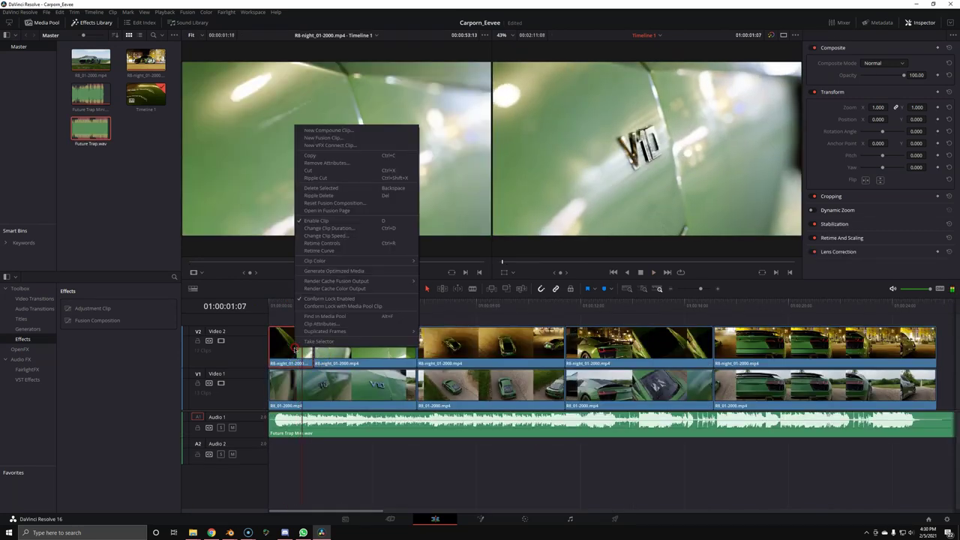
Change the first V2 night clip's speed and replay the opening
right_click(317, 354)
click(327, 235)
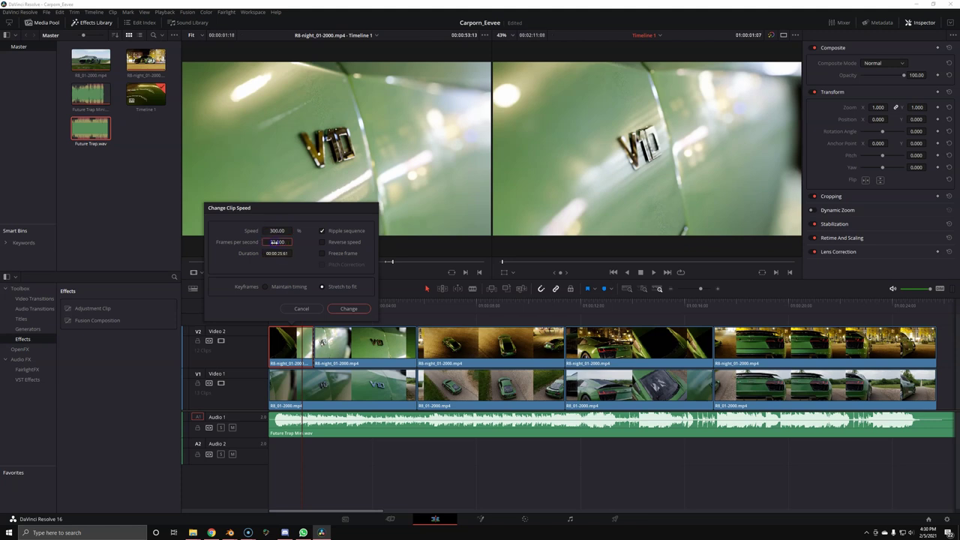
click(347, 308)
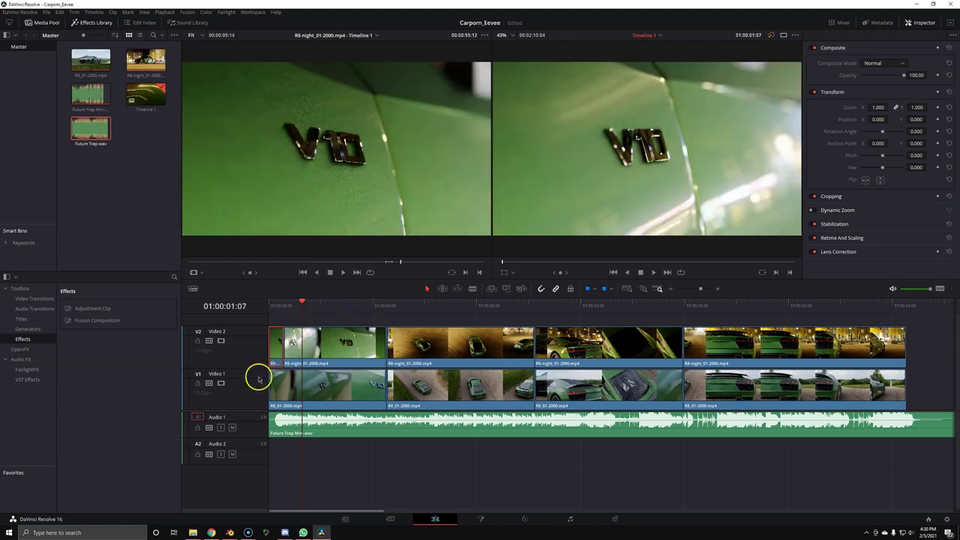
key(Home)
key(space)
key(space)
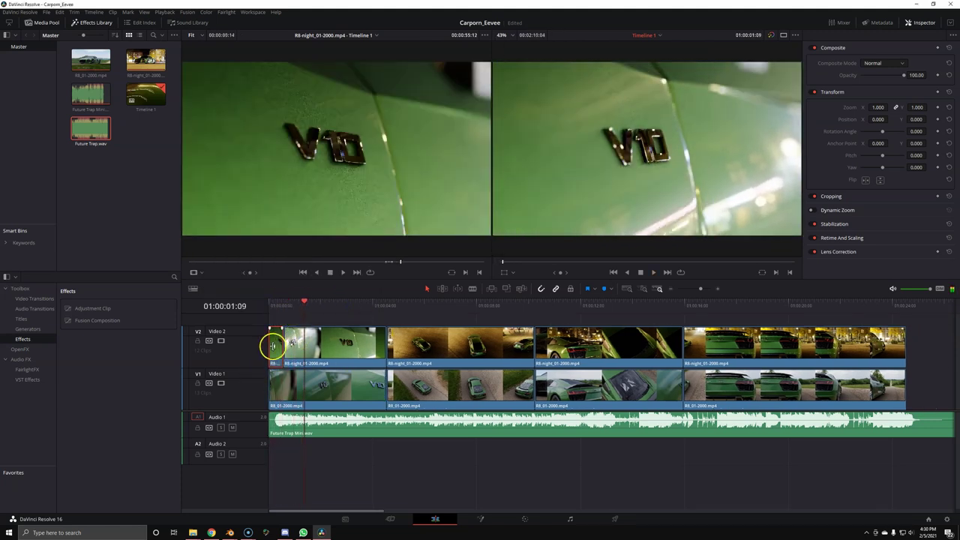
alt+scroll(274, 342, up, 2)
alt+scroll(285, 340, up, 2)
alt+scroll(295, 341, up, 1)
click(298, 302)
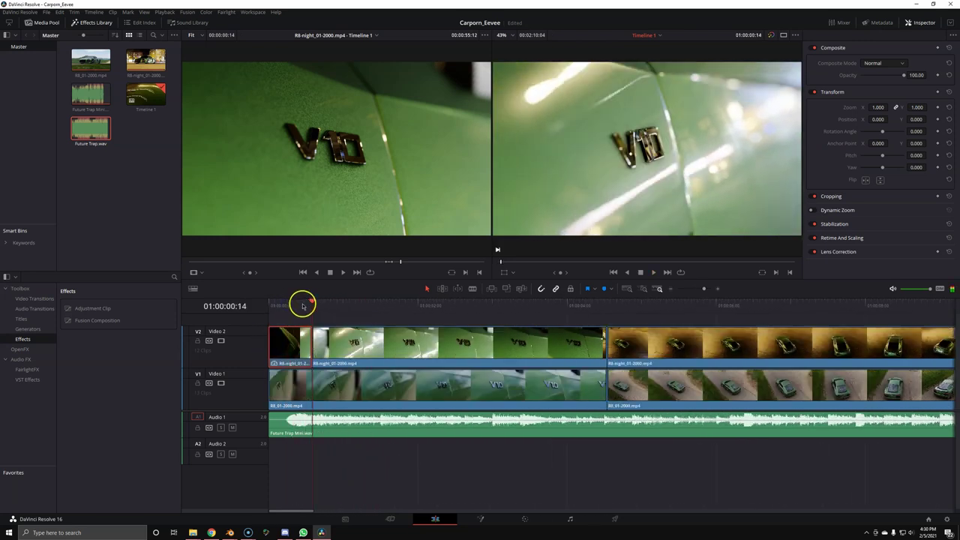
Confirm 300% speed on the first night clip and fine-trim its left edge
right_click(289, 353)
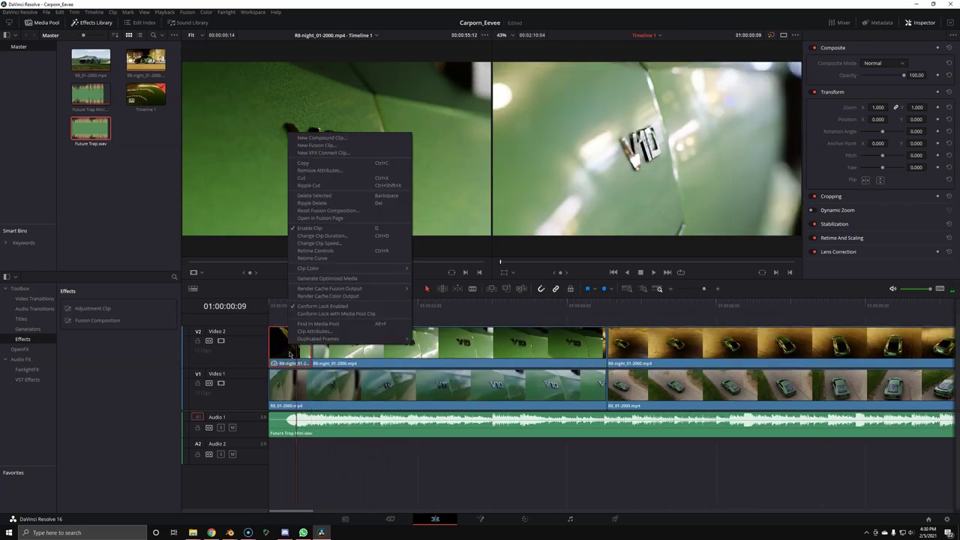
click(334, 243)
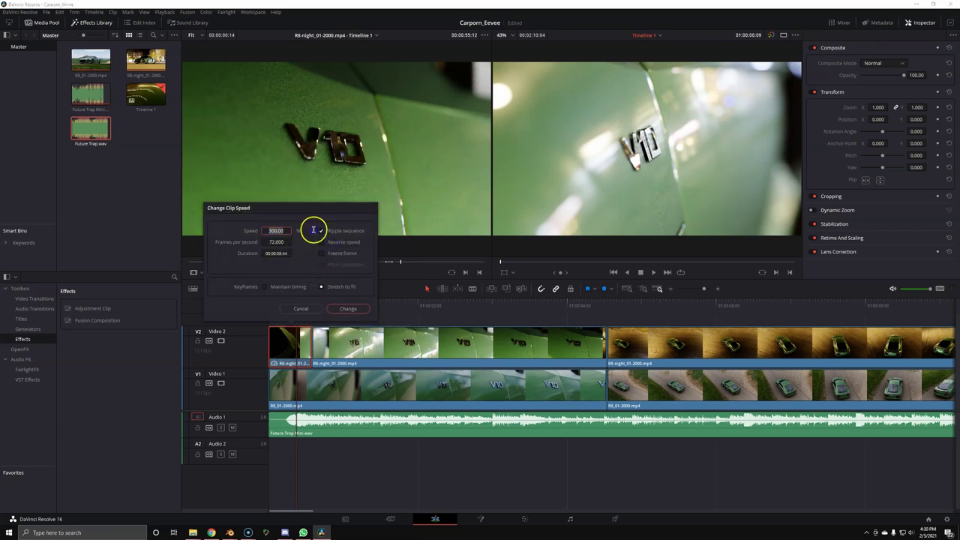
key(Return)
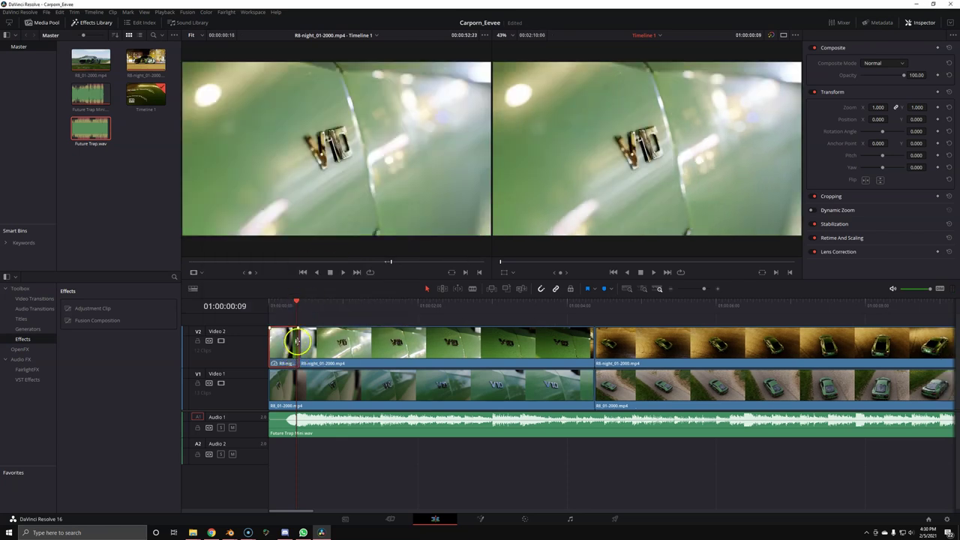
drag(271, 346, 291, 351)
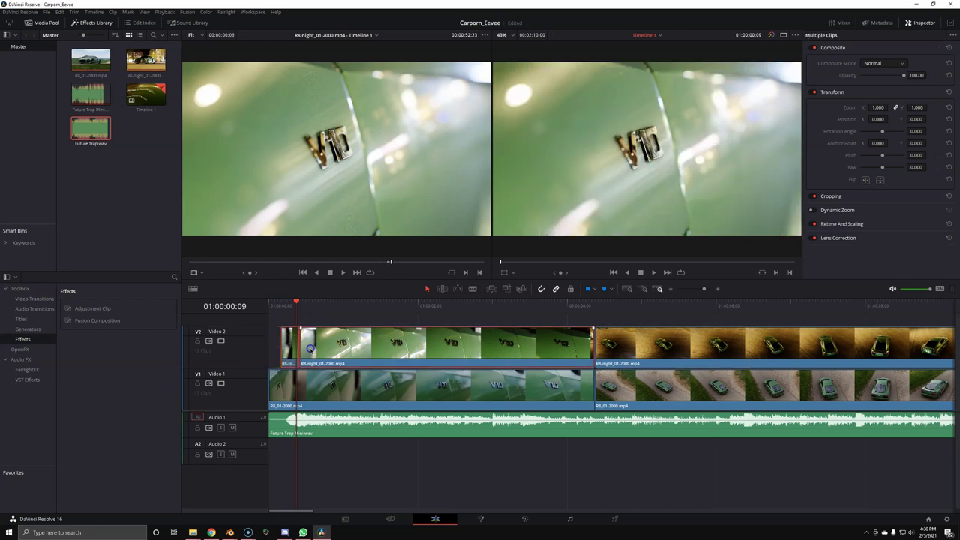
drag(282, 349, 269, 350)
key(space)
Cut the night clip on the next beat and ripple-delete the pieces after it
click(343, 315)
mouse_move(345, 316)
mouse_down()
mouse_move(393, 324)
mouse_move(382, 305)
mouse_up()
click(382, 351)
key(a)
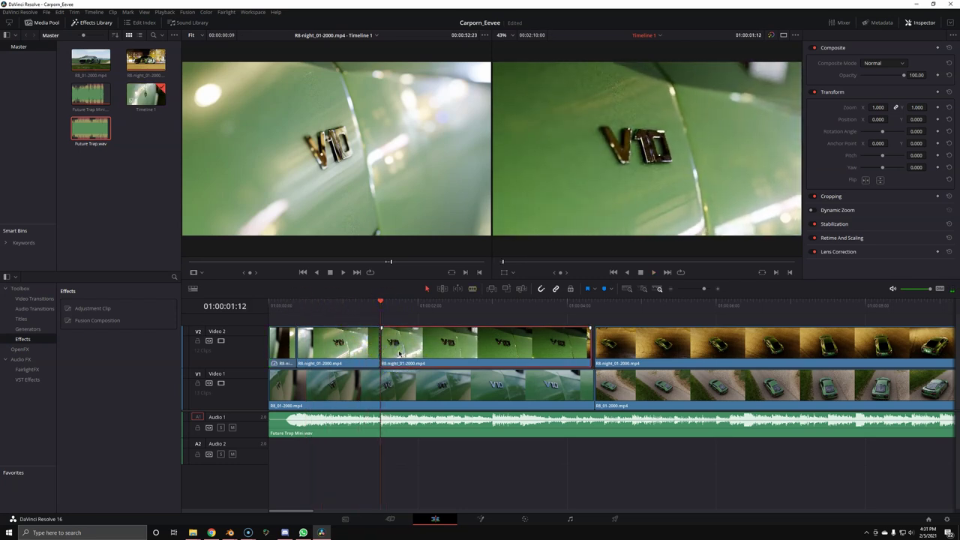
key(BackSpace)
click(398, 349)
key(Delete)
click(422, 330)
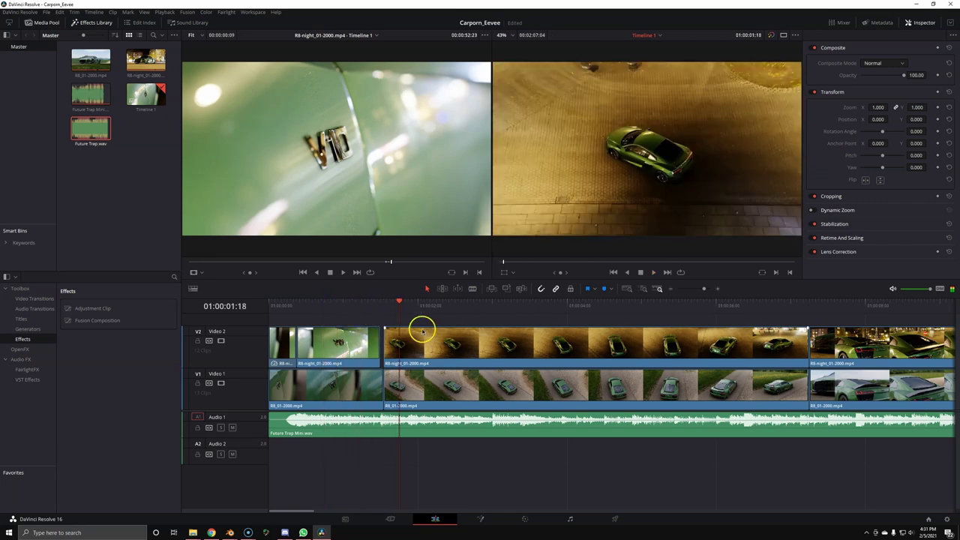
key(space)
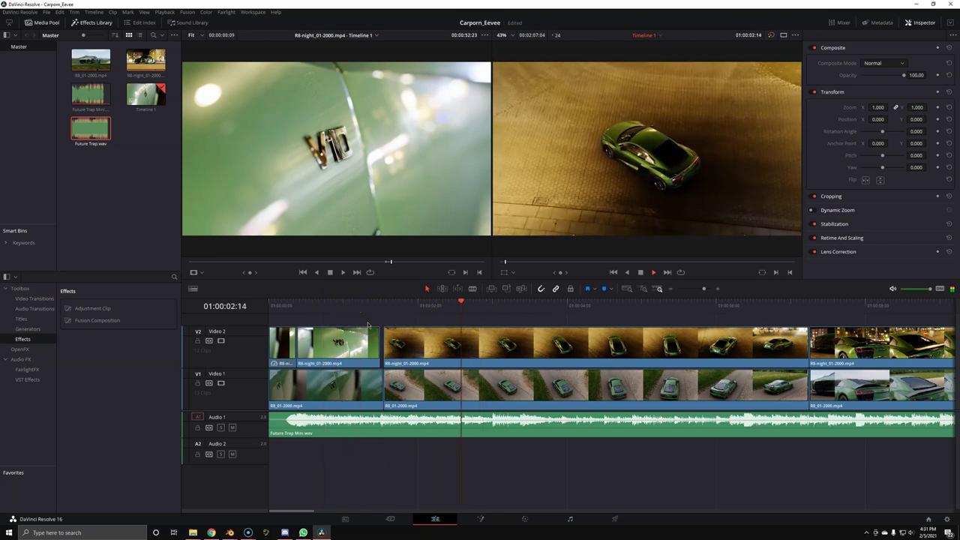
Try placing the V1 road clip over the night clip, then undo the swap
click(396, 307)
mouse_move(426, 314)
mouse_down()
mouse_move(414, 308)
mouse_move(486, 315)
mouse_up()
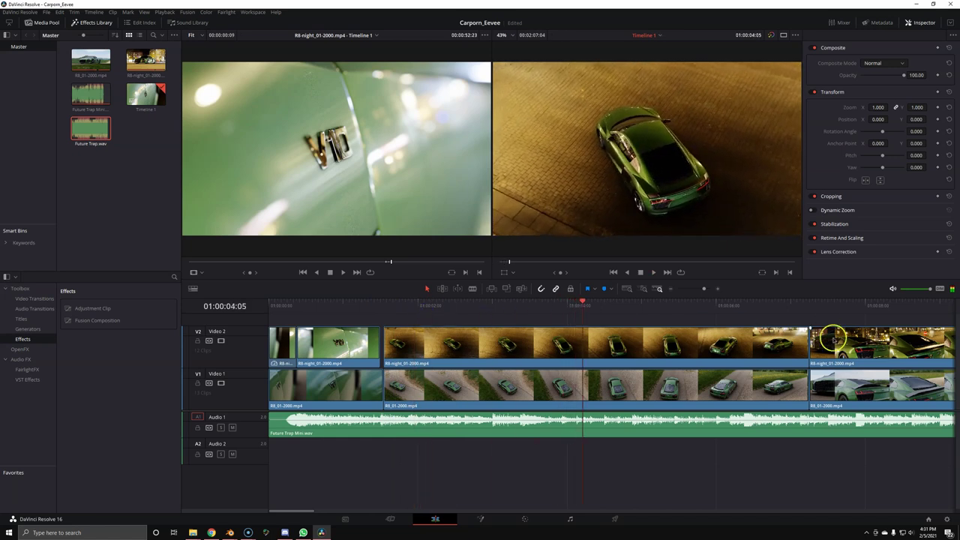
drag(660, 342, 467, 354)
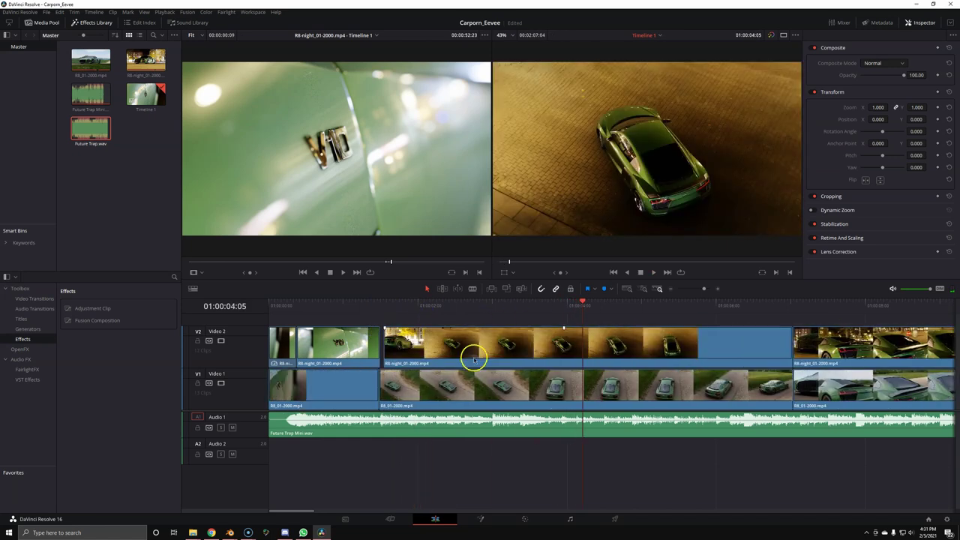
click(435, 398)
drag(435, 398, 436, 353)
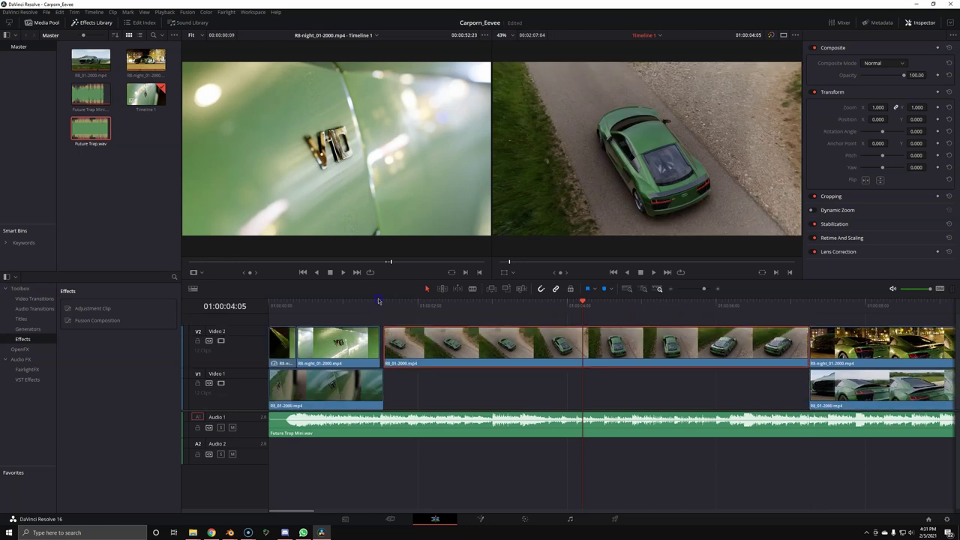
click(378, 304)
key(space)
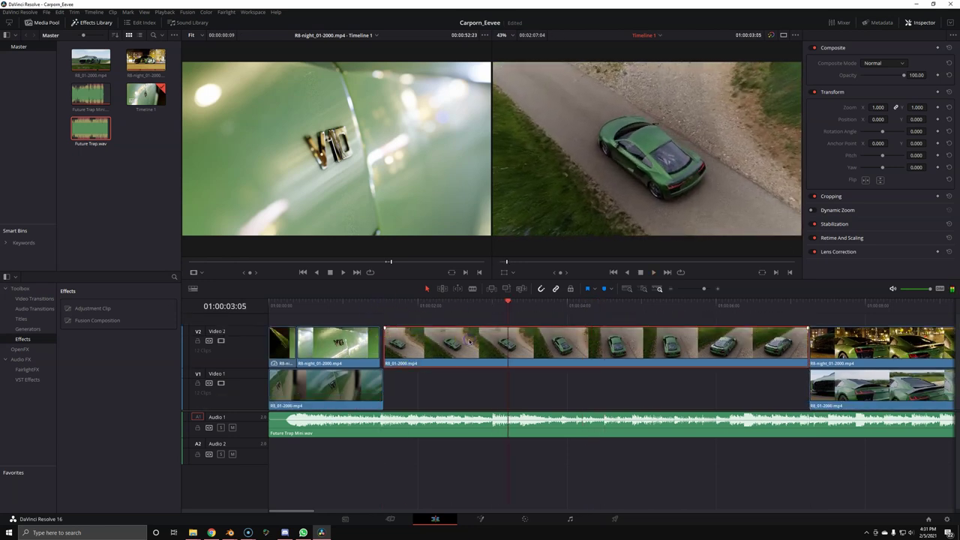
key(ctrl+z)
click(381, 309)
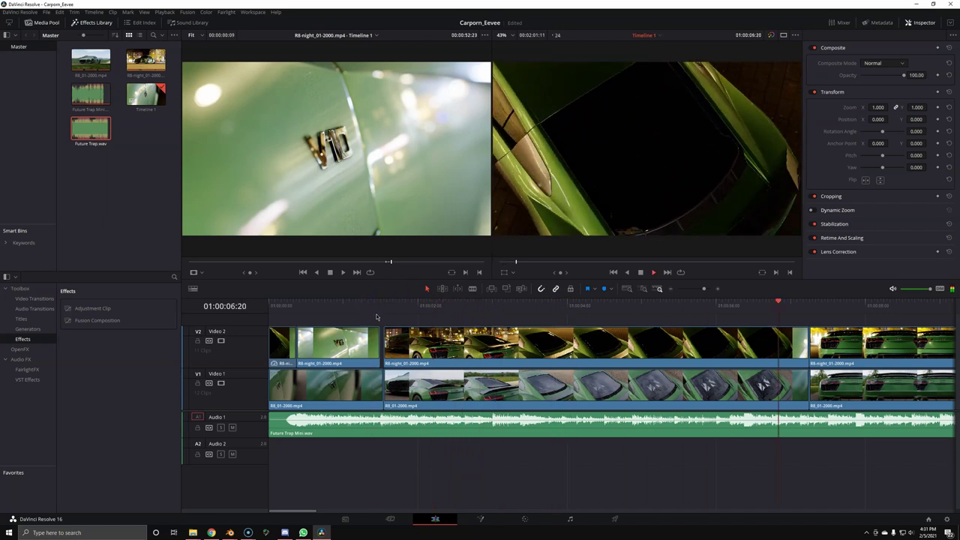
Move the road clip onto Video 2, trim its end to the beat, and close the gap
drag(566, 386, 567, 343)
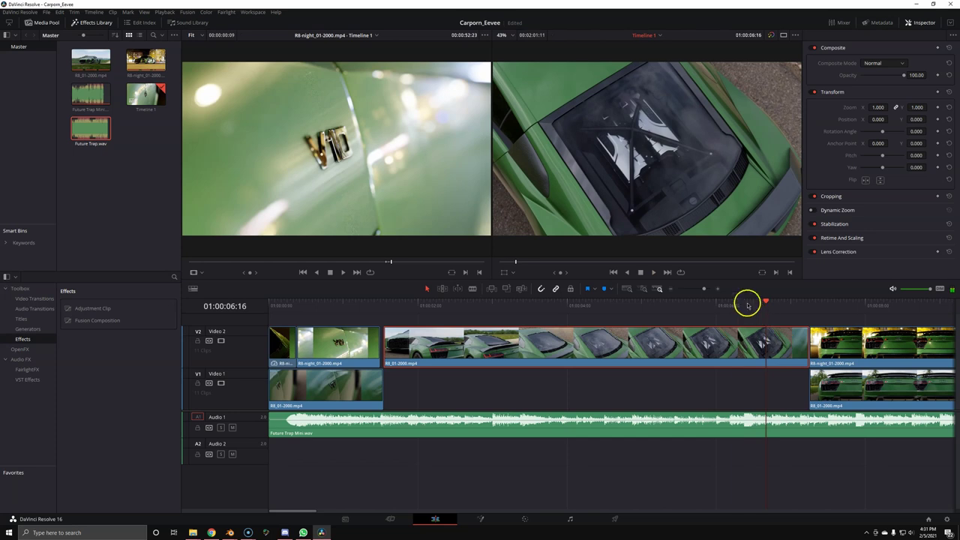
drag(804, 356, 744, 355)
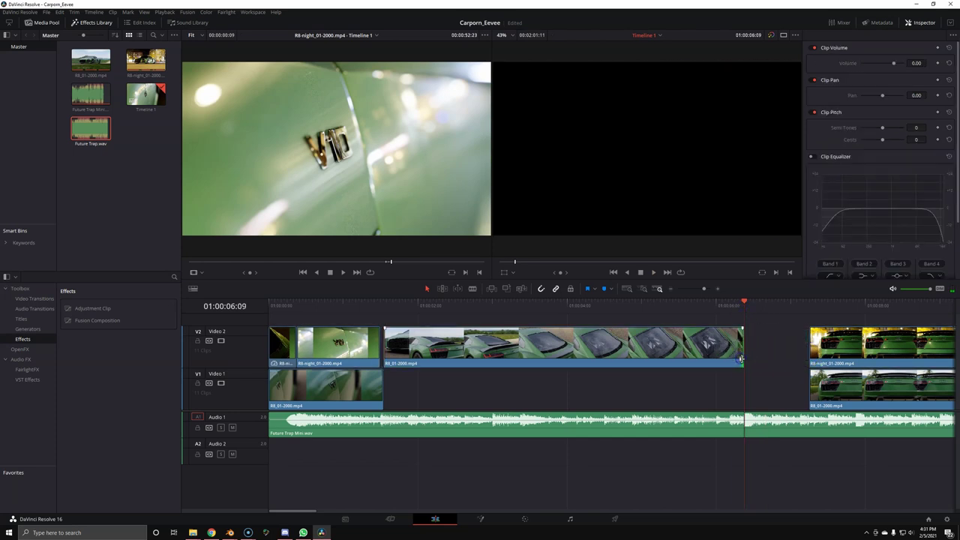
drag(825, 359, 759, 359)
key(space)
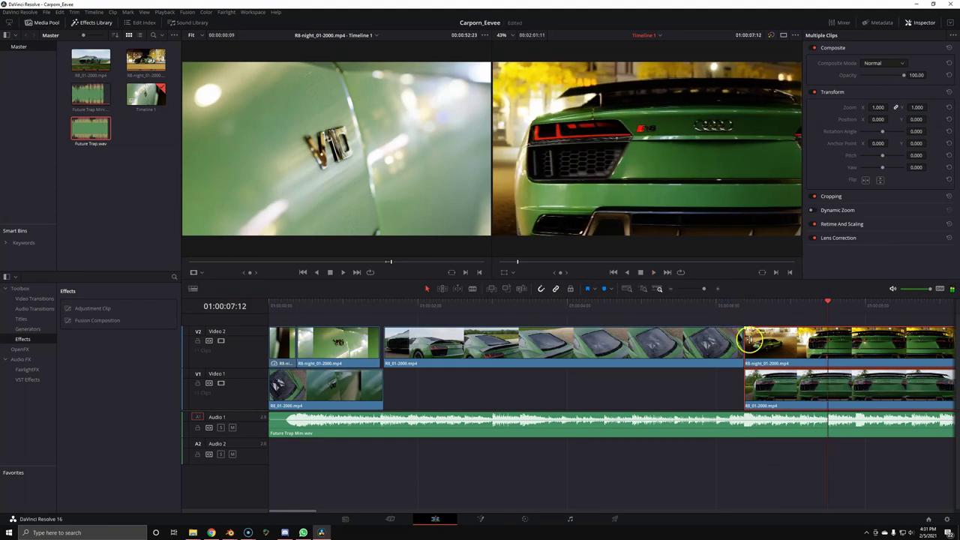
click(740, 303)
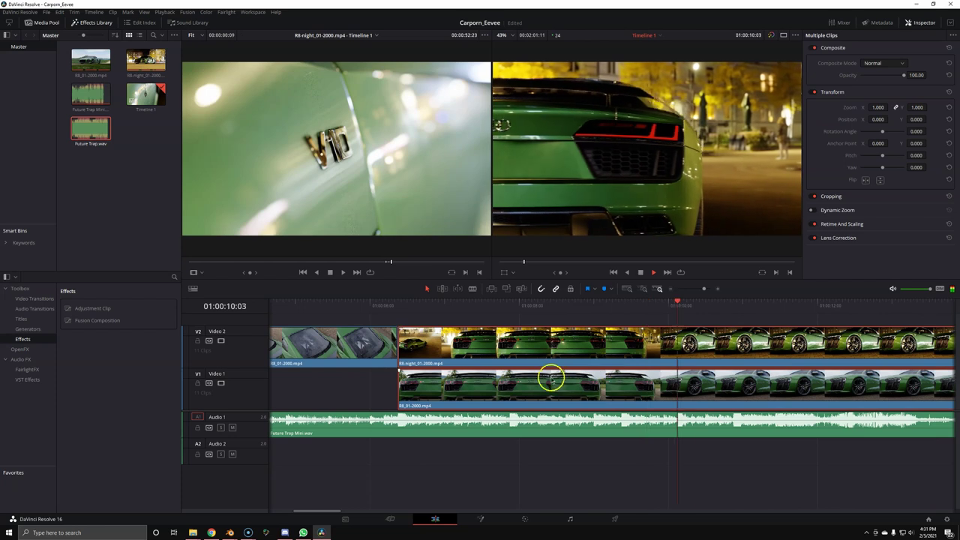
click(849, 300)
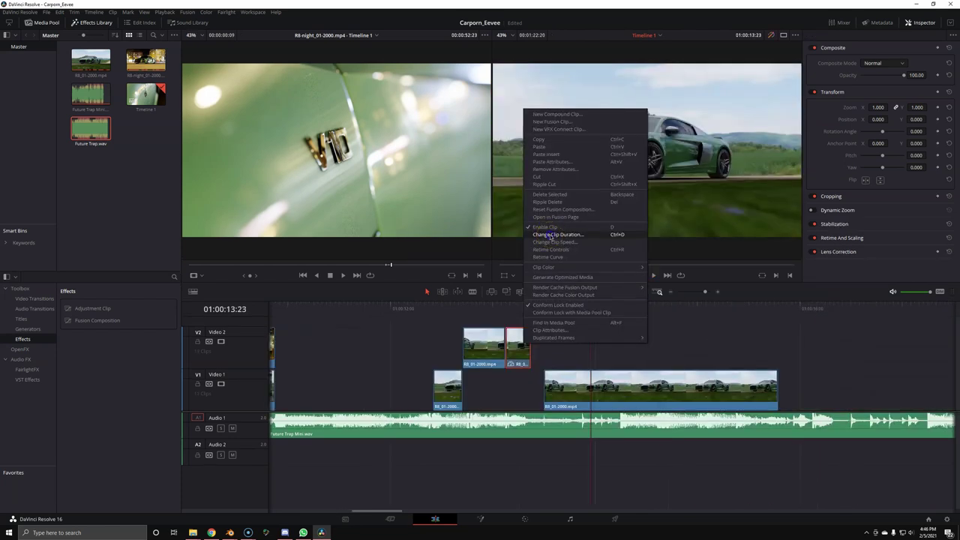
Speed the short road clip to 300% and paste a copy with the same speed
click(550, 241)
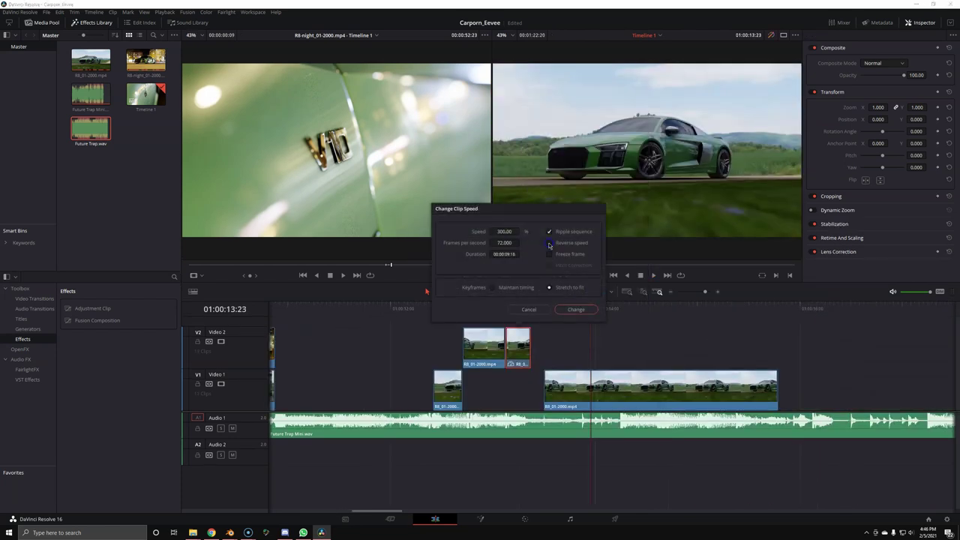
key(Return)
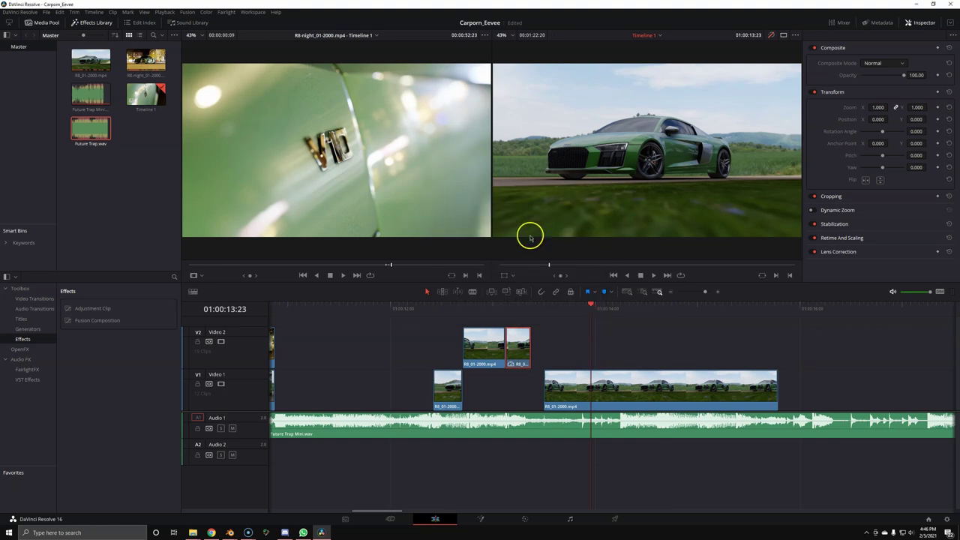
key(ctrl+v)
right_click(597, 347)
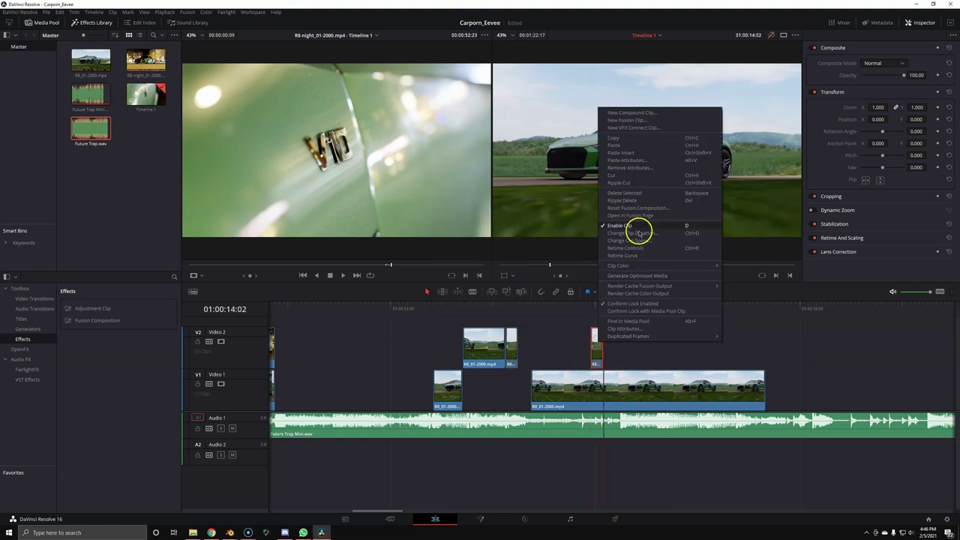
click(638, 232)
click(648, 317)
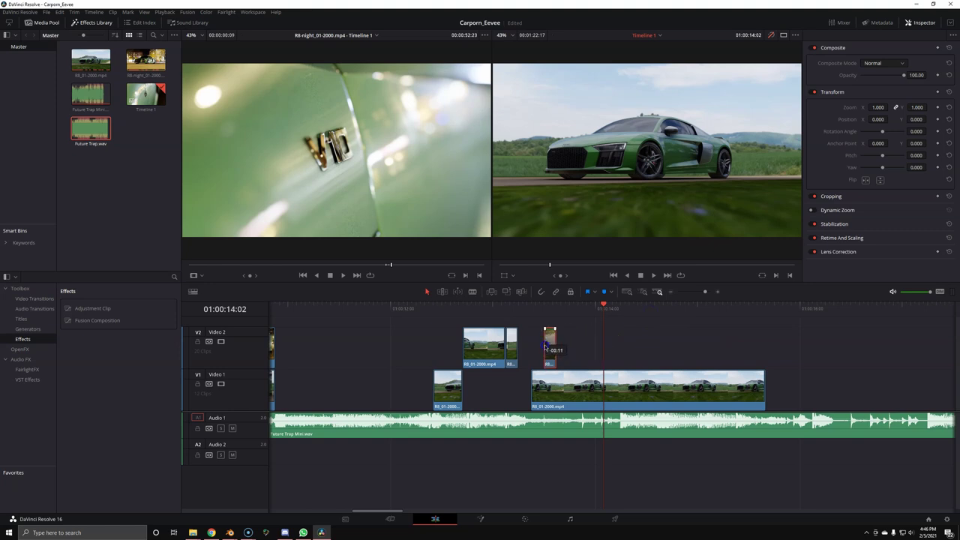
Paste another road snippet beside the others and push the long road clip later
key(ctrl+v)
drag(616, 347, 544, 346)
click(497, 306)
key(space)
drag(562, 383, 653, 380)
click(435, 318)
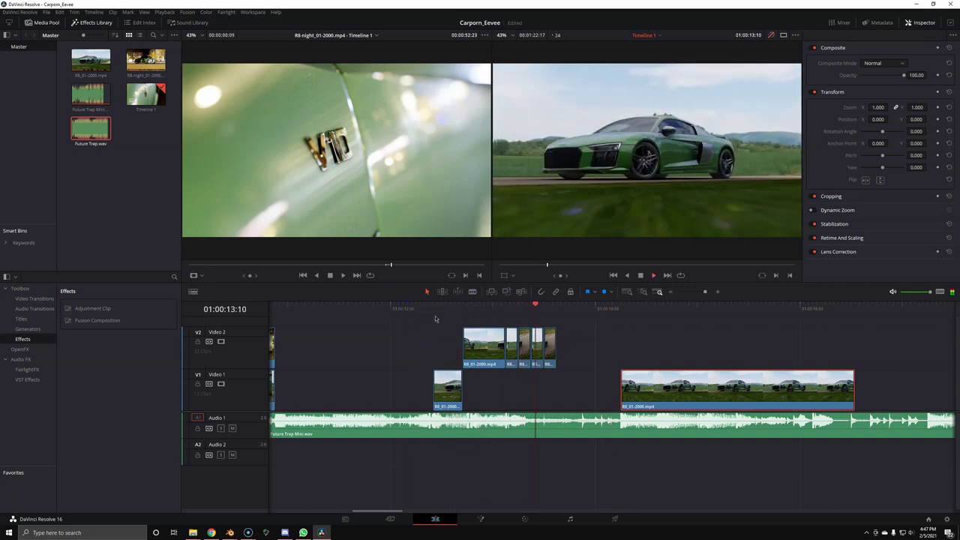
Duplicate the group of short road snippets right after the originals and replay the cuts
click(460, 313)
drag(595, 339, 509, 354)
key(ctrl+c)
click(553, 306)
key(ctrl+v)
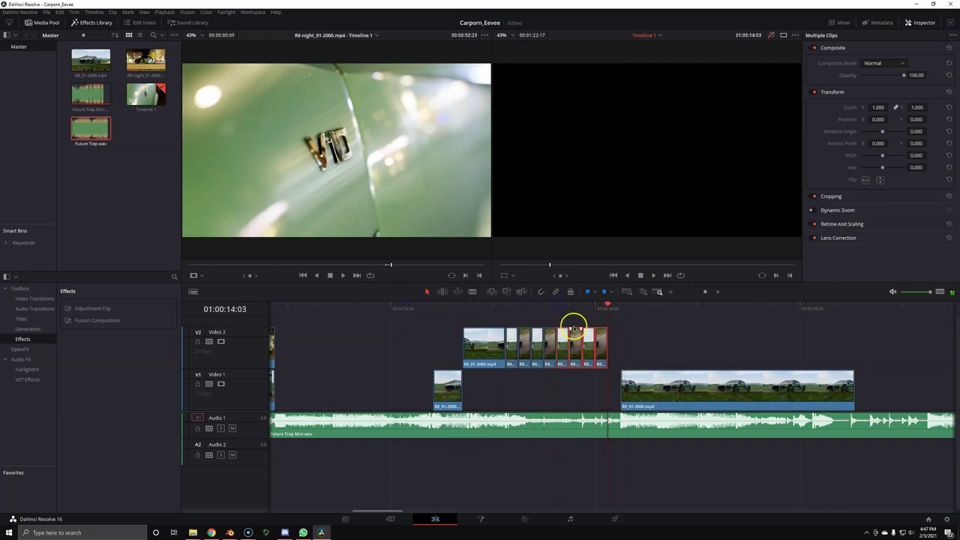
click(458, 308)
key(space)
click(645, 337)
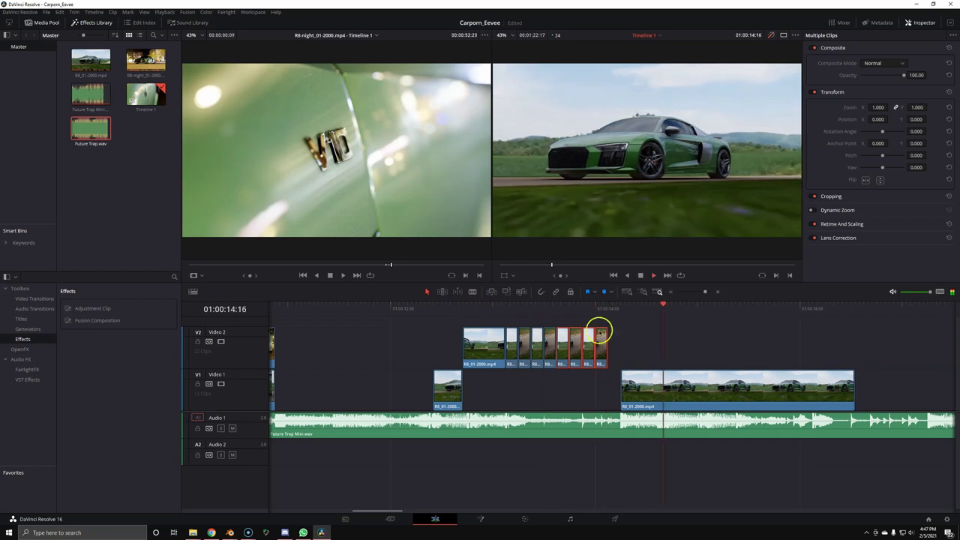
Slide the night V1/V2 clip pair left toward the quick cuts and delete the stray lower clip
alt+scroll(628, 375, down, 3)
alt+scroll(639, 365, down, 3)
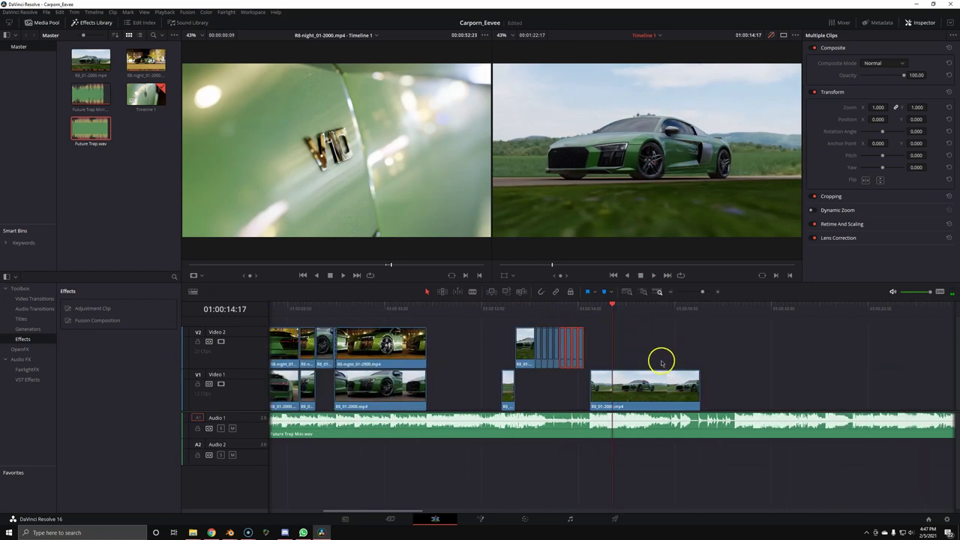
alt+scroll(660, 364, down, 3)
alt+scroll(778, 389, down, 2)
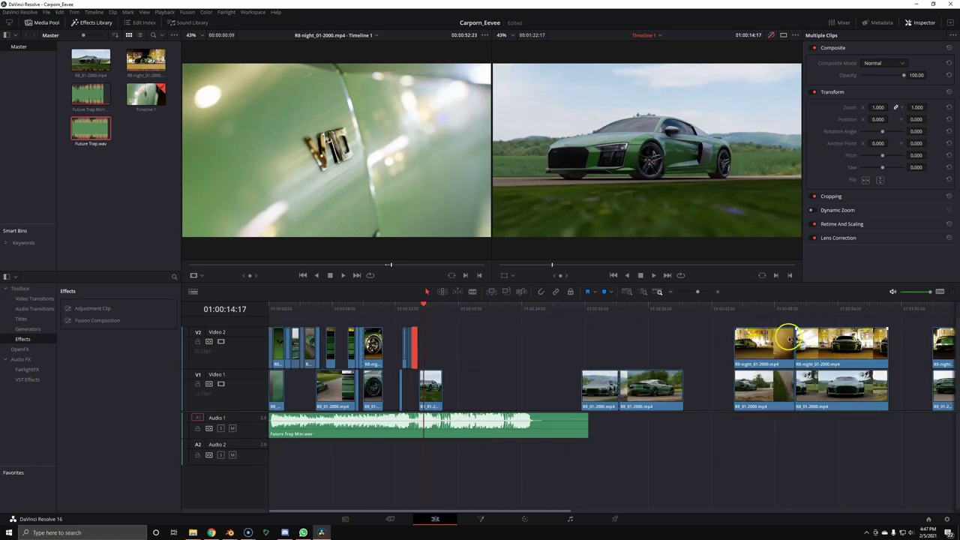
drag(750, 307, 770, 306)
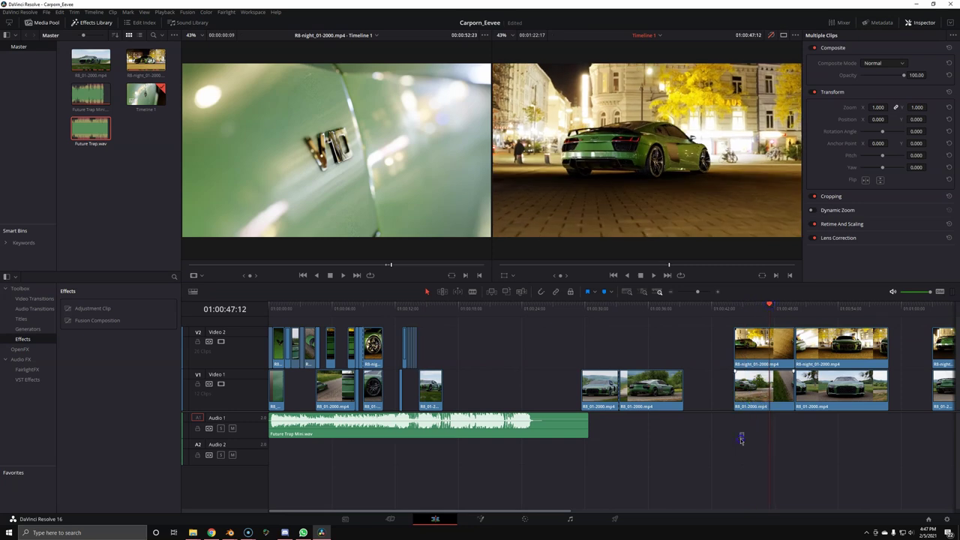
drag(750, 390, 488, 355)
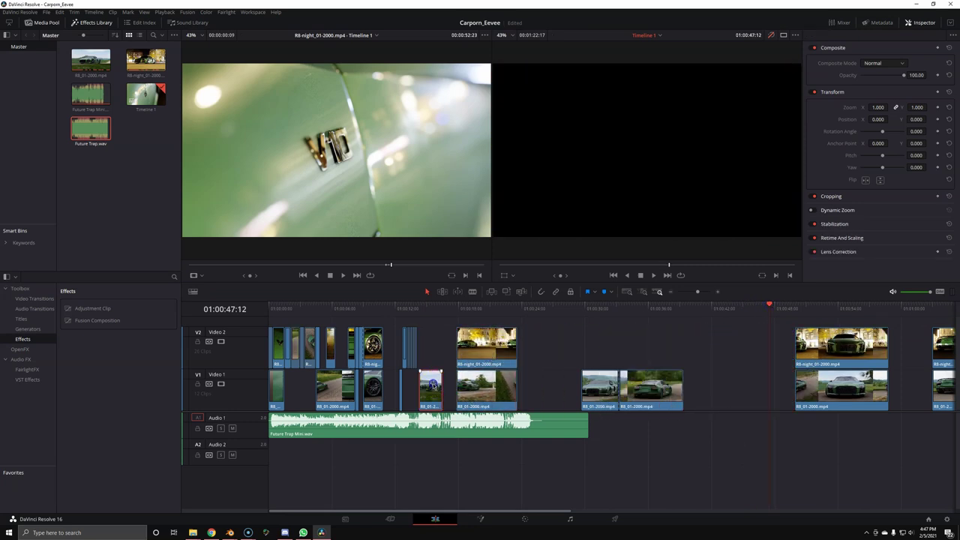
key(Delete)
Align the night clip pair onto the beat, checking the transition by playback
alt+scroll(645, 368, up, 3)
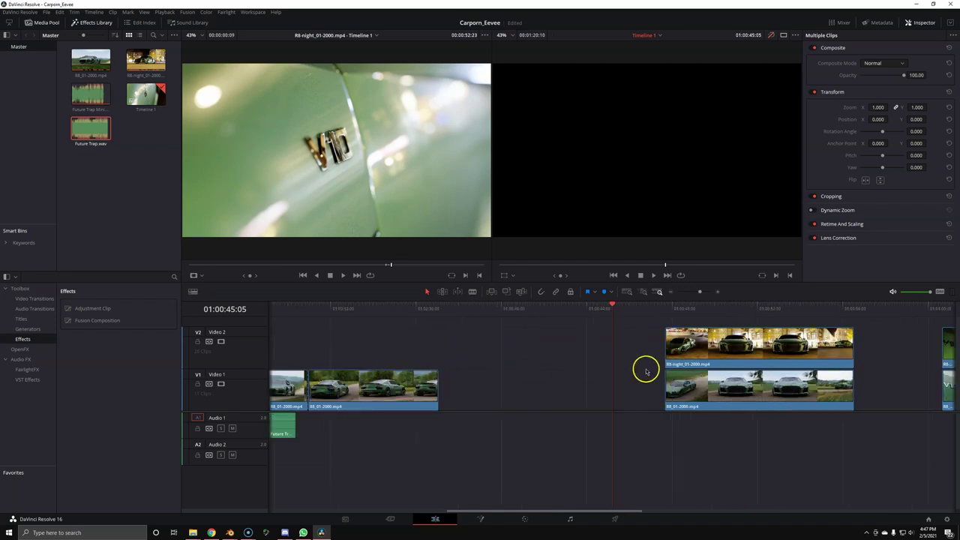
alt+scroll(378, 376, down, 3)
alt+scroll(361, 341, down, 2)
alt+scroll(508, 368, up, 2)
alt+scroll(646, 375, up, 2)
alt+scroll(721, 385, up, 1)
drag(722, 385, 644, 383)
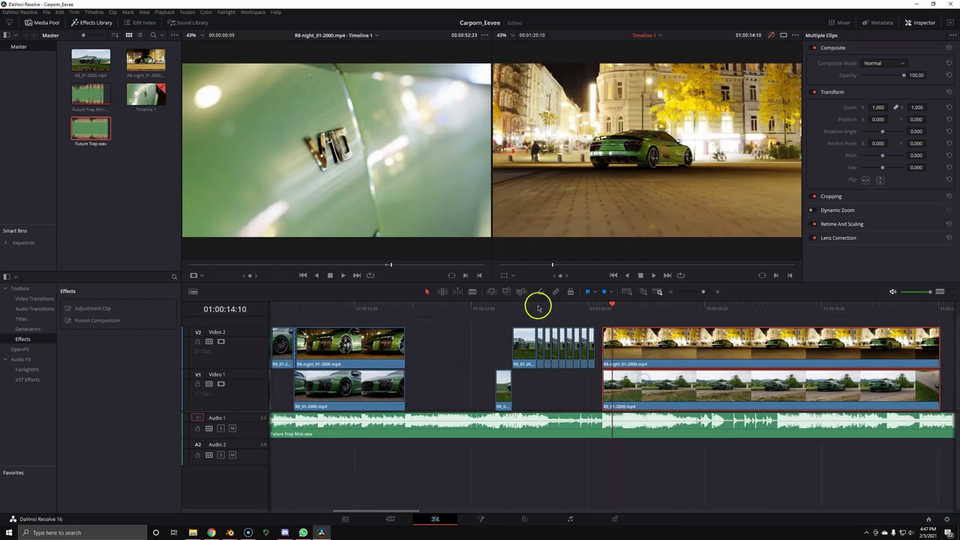
drag(521, 305, 492, 316)
key(space)
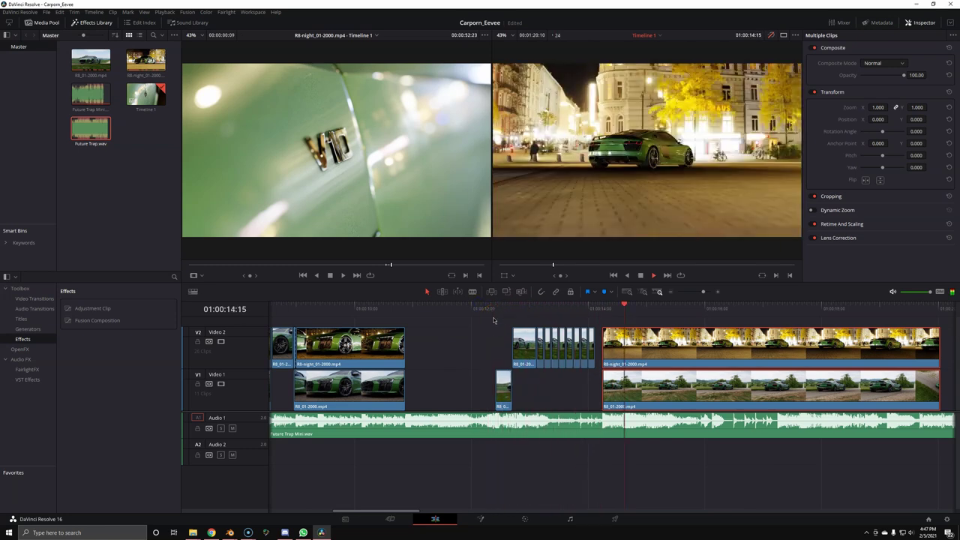
drag(627, 341, 629, 345)
Blade both night clips at the beat and slide the split-off pieces against the cut
alt+scroll(661, 360, up, 3)
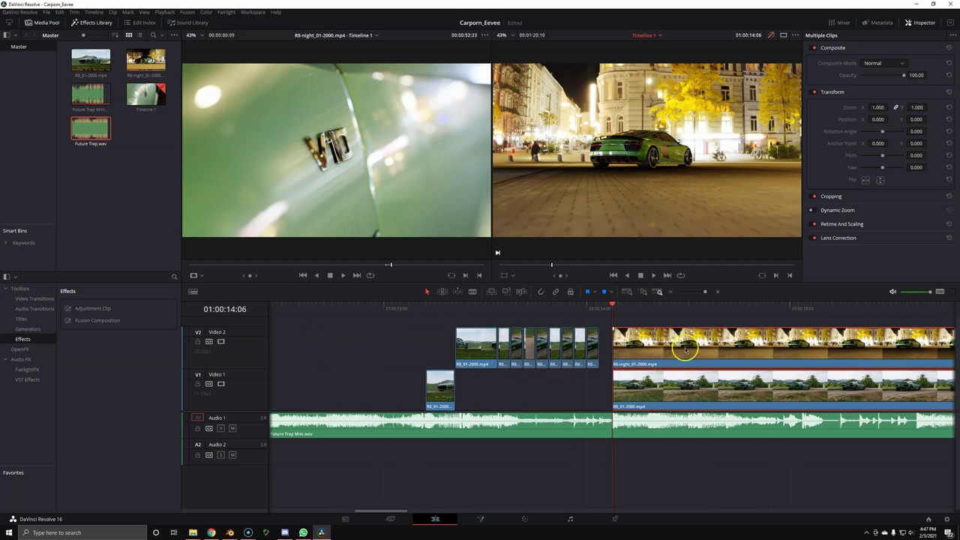
click(658, 365)
drag(658, 307, 651, 309)
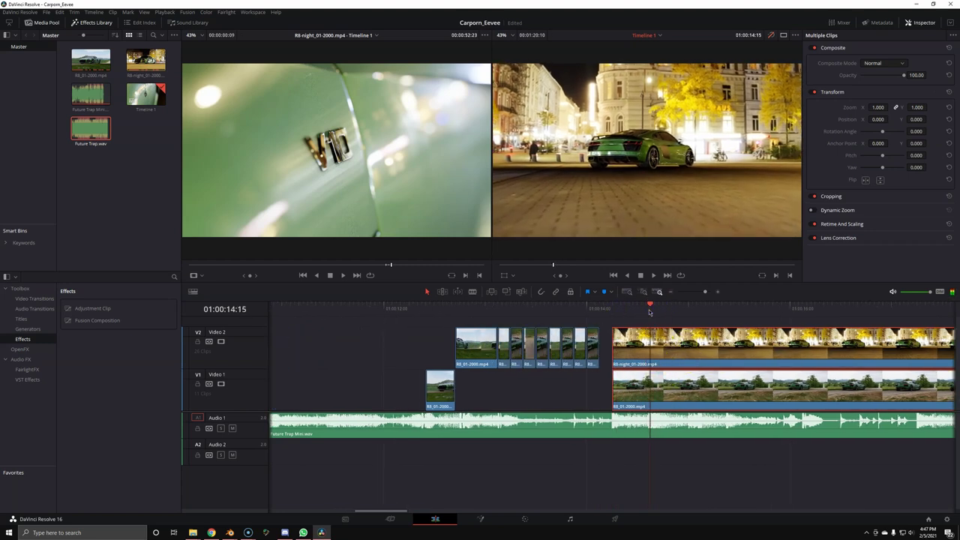
key(b)
click(652, 352)
click(652, 384)
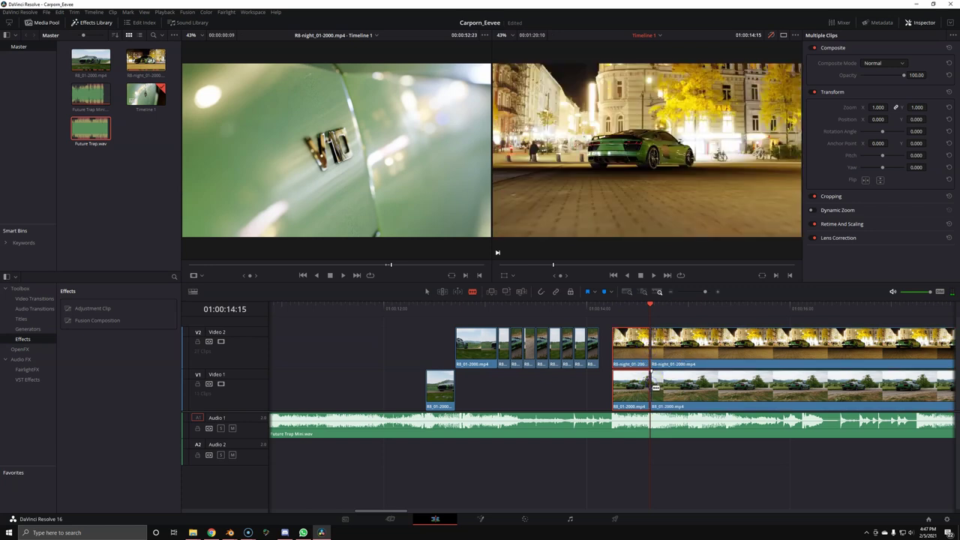
mouse_move(653, 390)
mouse_down()
mouse_move(689, 387)
mouse_move(741, 362)
mouse_move(664, 362)
mouse_up()
key(space)
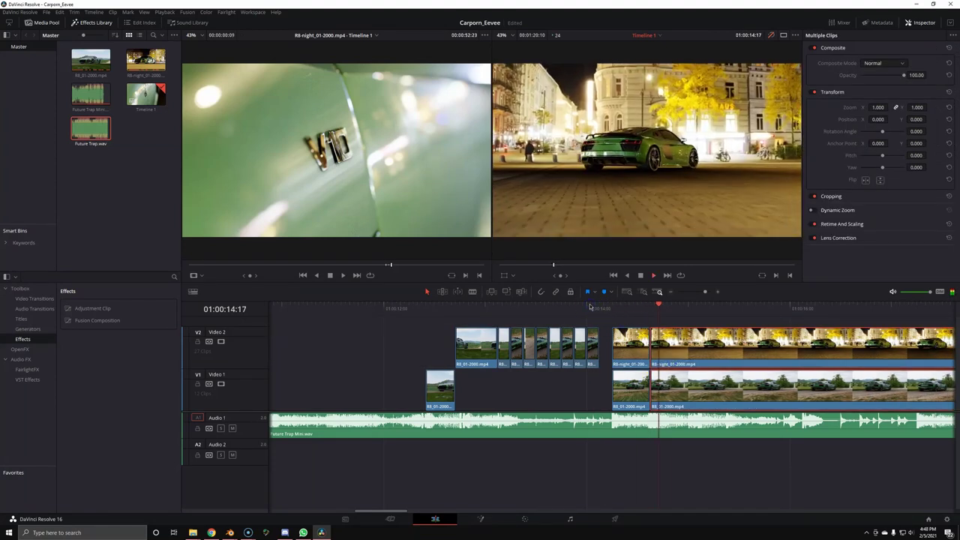
Remove a stretch of night footage and close the gap so the clips meet the cut
click(651, 309)
key(space)
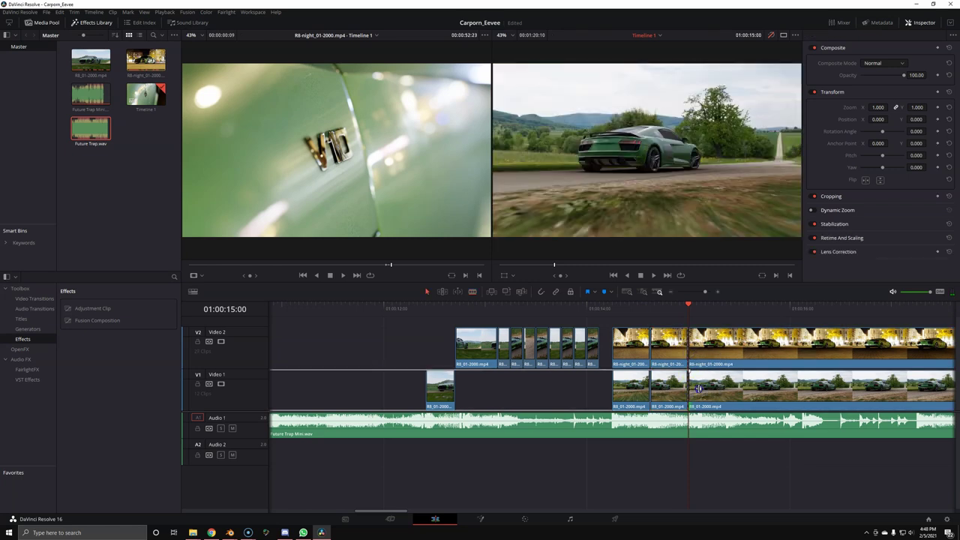
key(Delete)
drag(692, 352, 692, 350)
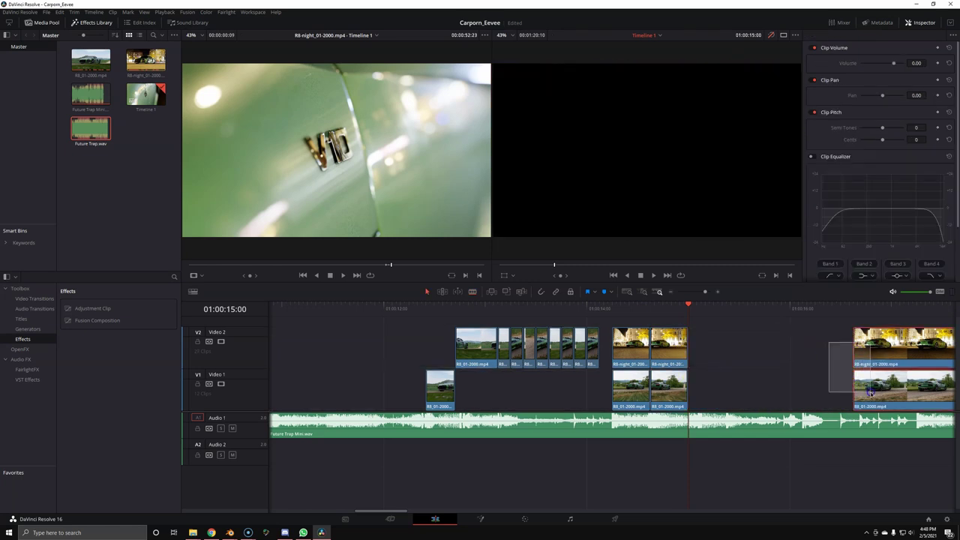
click(593, 308)
key(space)
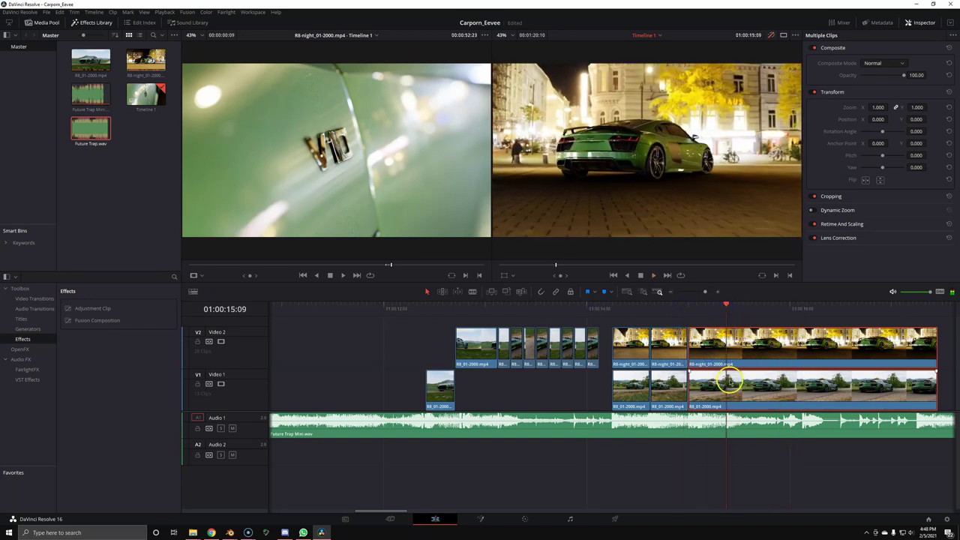
Blade both night clips at the playhead and delete everything after the cut
key(b)
click(726, 387)
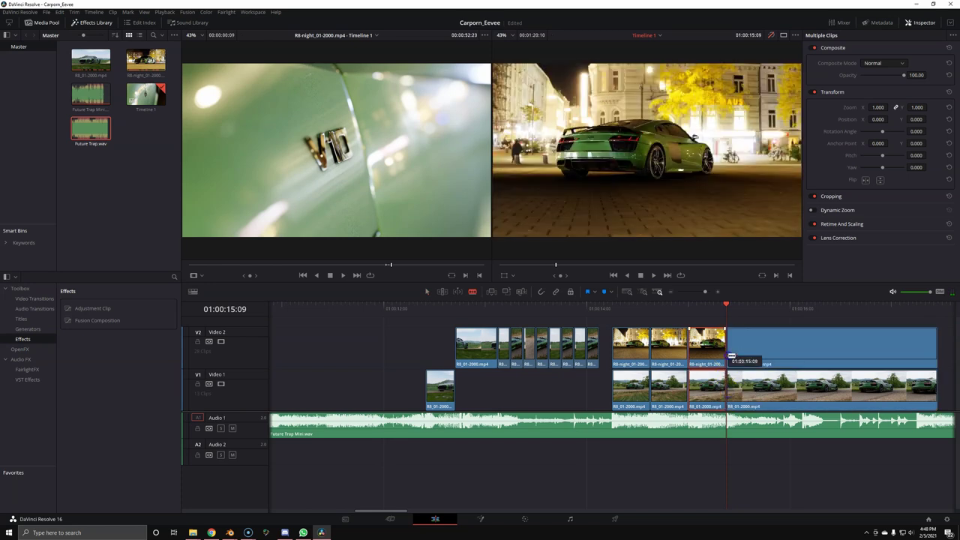
key(a)
click(753, 351)
key(Delete)
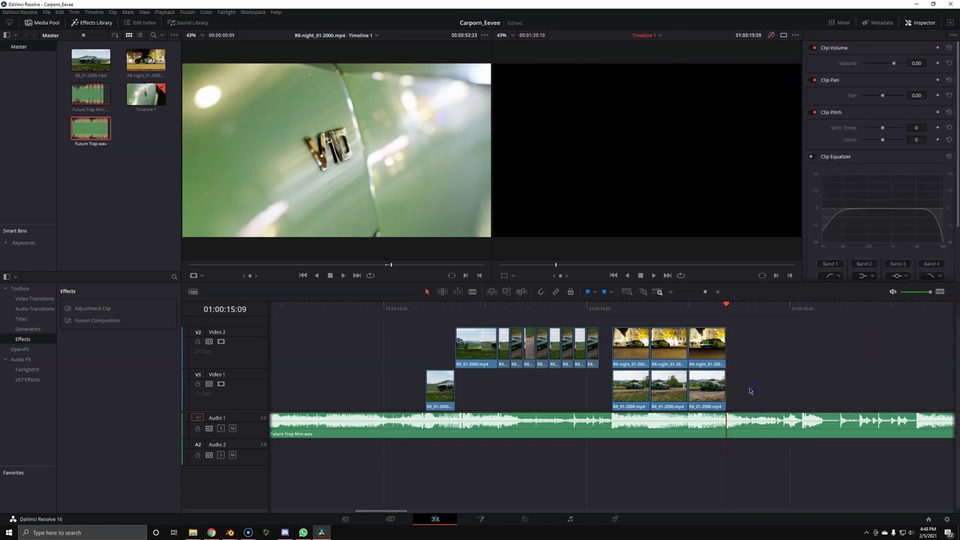
Scrub through the timeline to review the trimmed night cuts
alt+scroll(740, 388, down, 2)
alt+scroll(748, 388, down, 2)
alt+scroll(740, 388, down, 2)
alt+scroll(600, 358, down, 2)
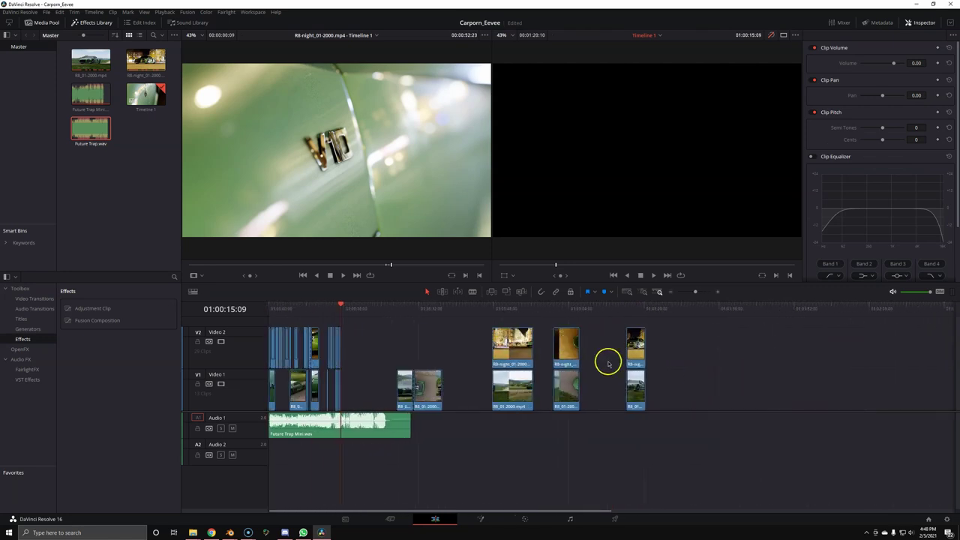
alt+scroll(418, 364, down, 2)
alt+scroll(457, 353, down, 2)
alt+scroll(439, 357, down, 2)
alt+scroll(435, 357, up, 2)
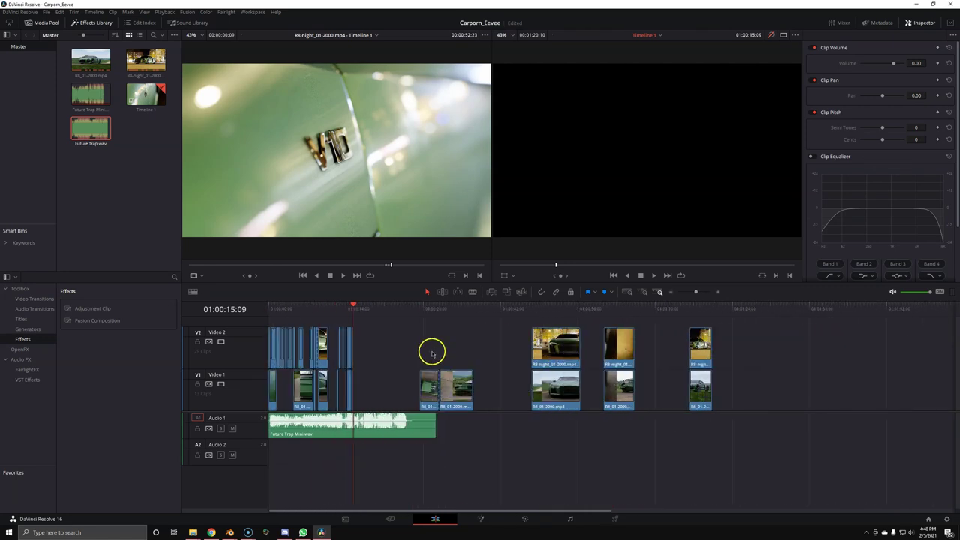
mouse_move(537, 312)
mouse_down()
mouse_move(698, 318)
mouse_move(622, 312)
mouse_up()
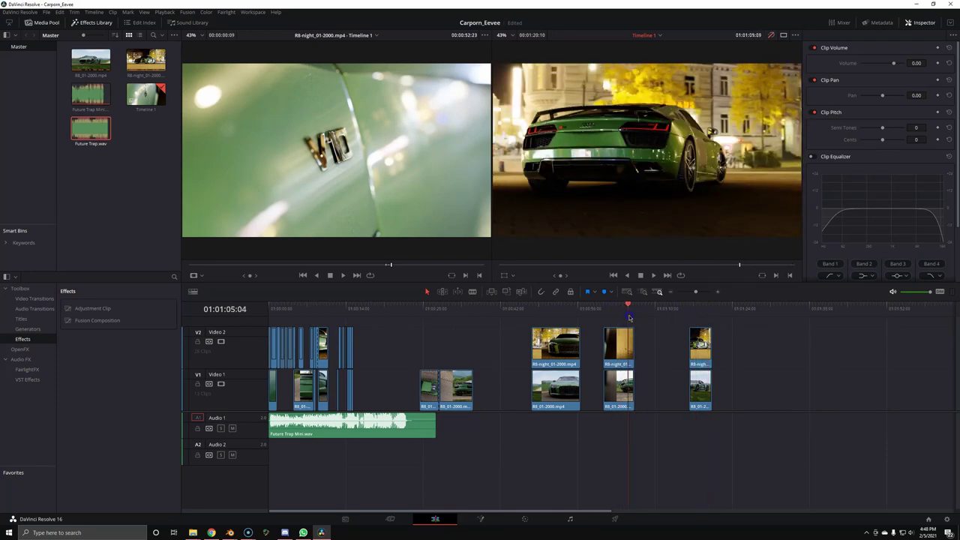
Delete the first night clip from V2 and slide the daytime clip into the gap
click(623, 340)
double_click(625, 343)
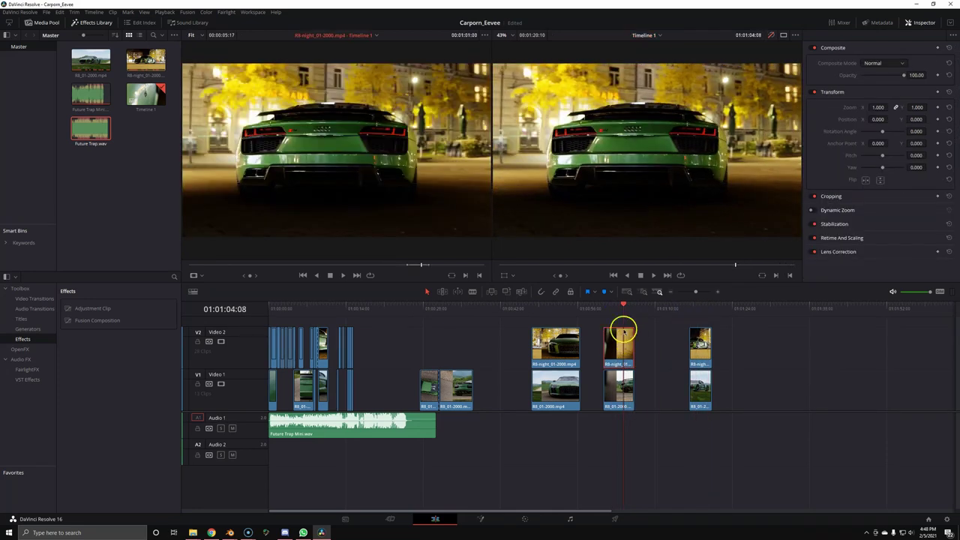
key(Delete)
mouse_move(618, 389)
mouse_down()
mouse_move(604, 388)
mouse_move(616, 388)
mouse_up()
mouse_move(590, 301)
mouse_down()
mouse_move(598, 306)
mouse_move(546, 305)
mouse_move(581, 330)
mouse_up()
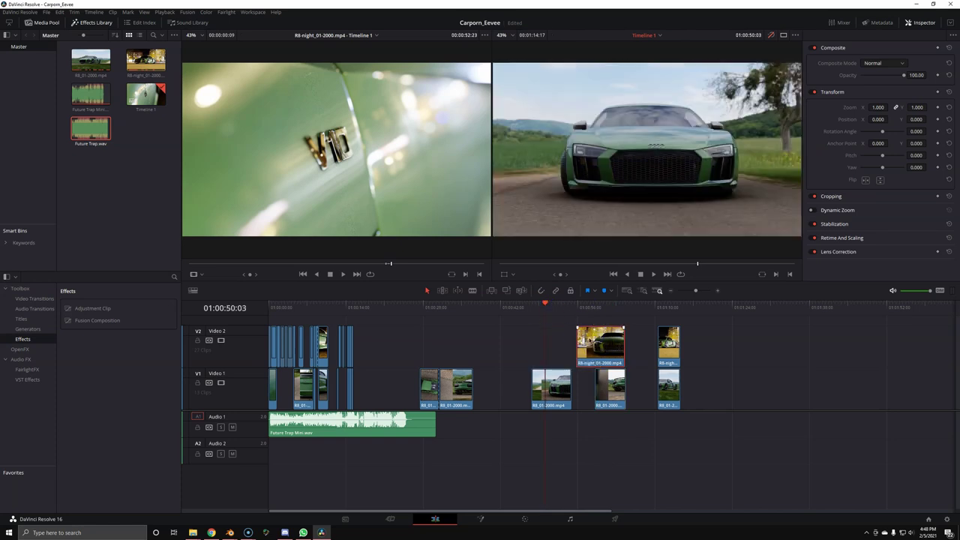
Delete the remaining V2 night clips and move the last daytime clip left behind the others
key(Delete)
drag(659, 306, 672, 306)
key(Delete)
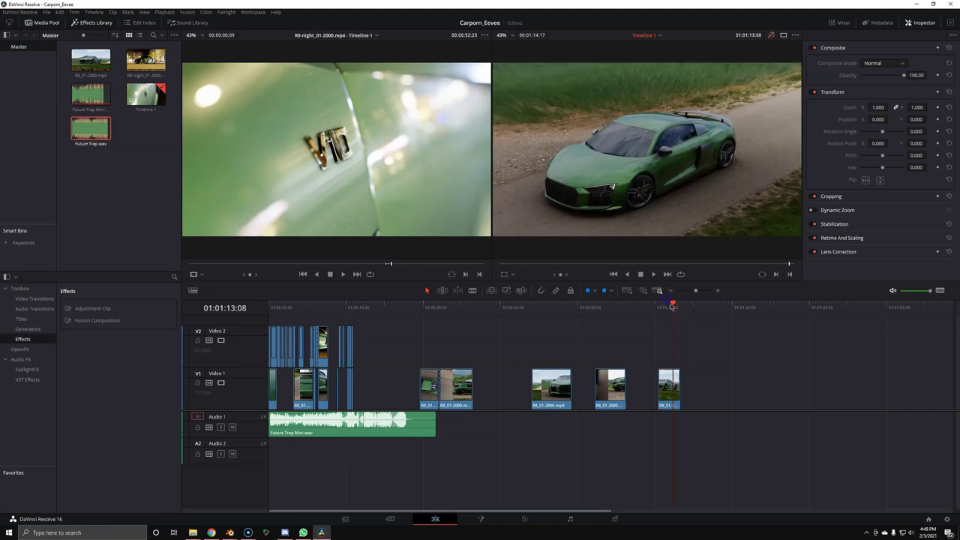
click(670, 306)
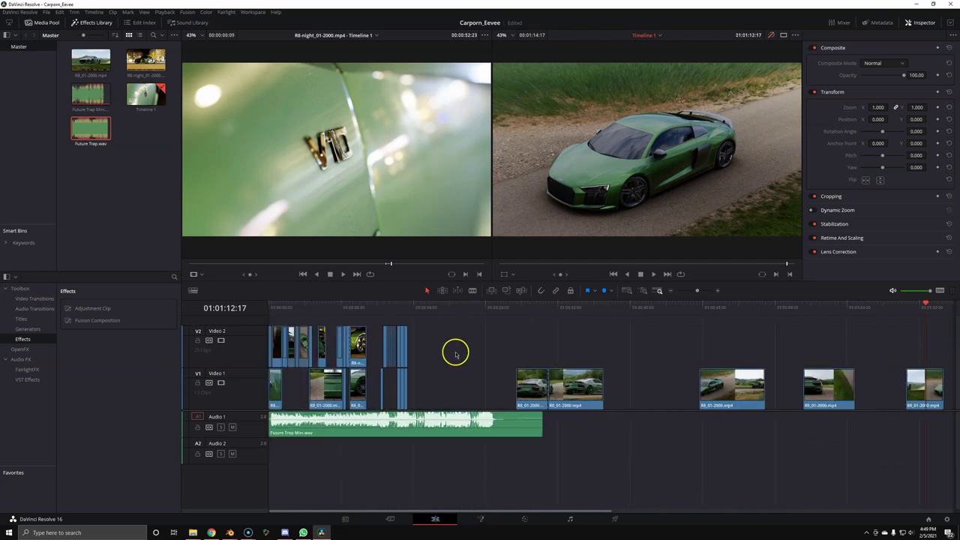
drag(722, 387, 438, 384)
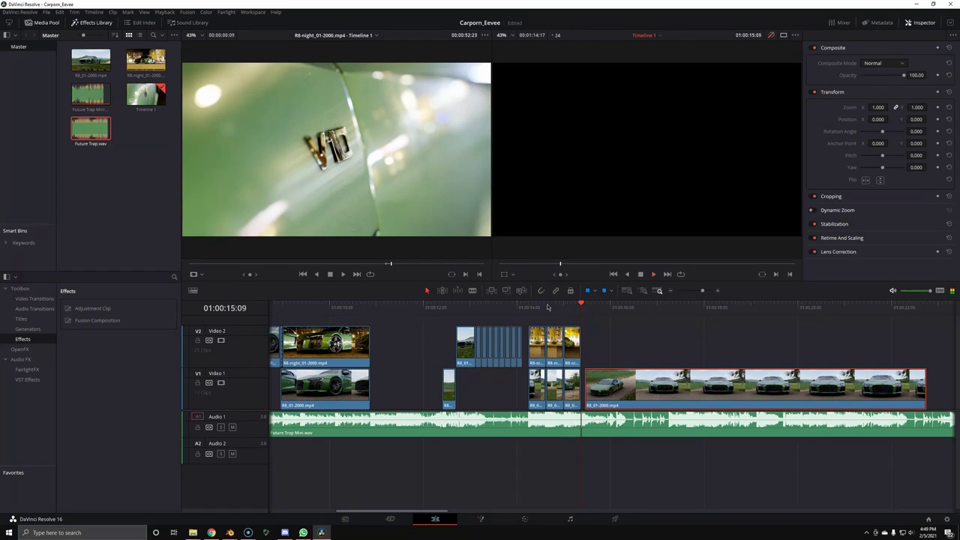
Nudge the long daytime clip slightly later and scrub to find the split point
click(617, 307)
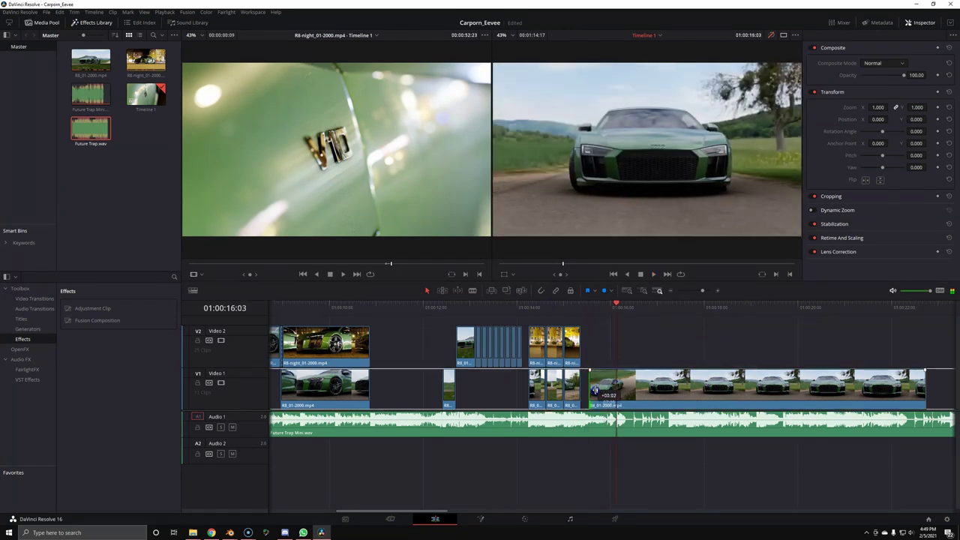
drag(607, 388, 632, 396)
click(570, 303)
key(space)
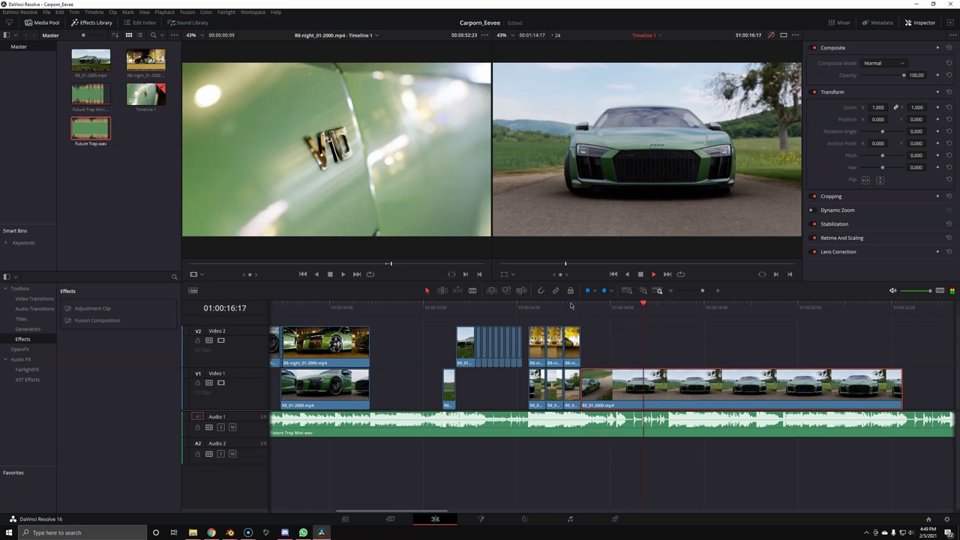
click(677, 316)
drag(566, 307, 614, 306)
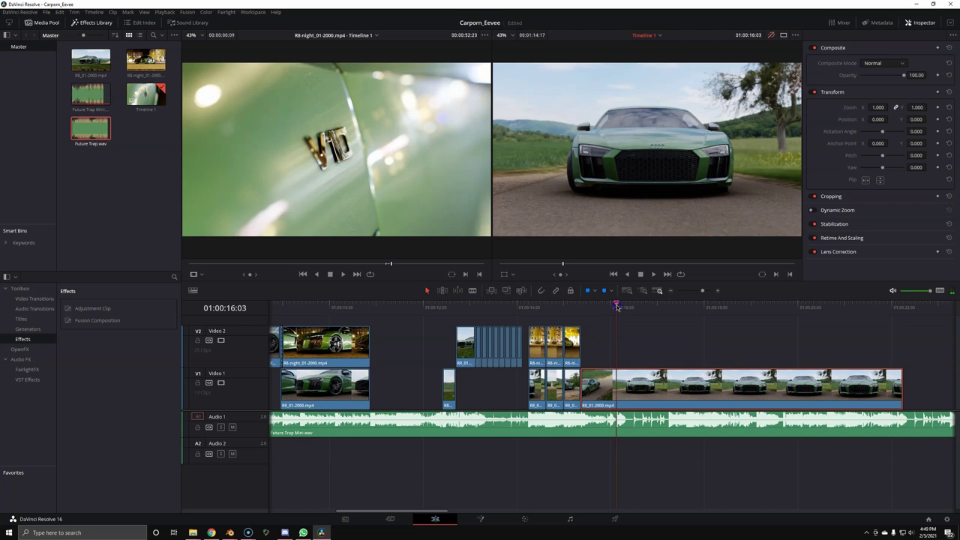
mouse_move(617, 304)
mouse_down()
mouse_move(749, 331)
mouse_move(767, 367)
mouse_up()
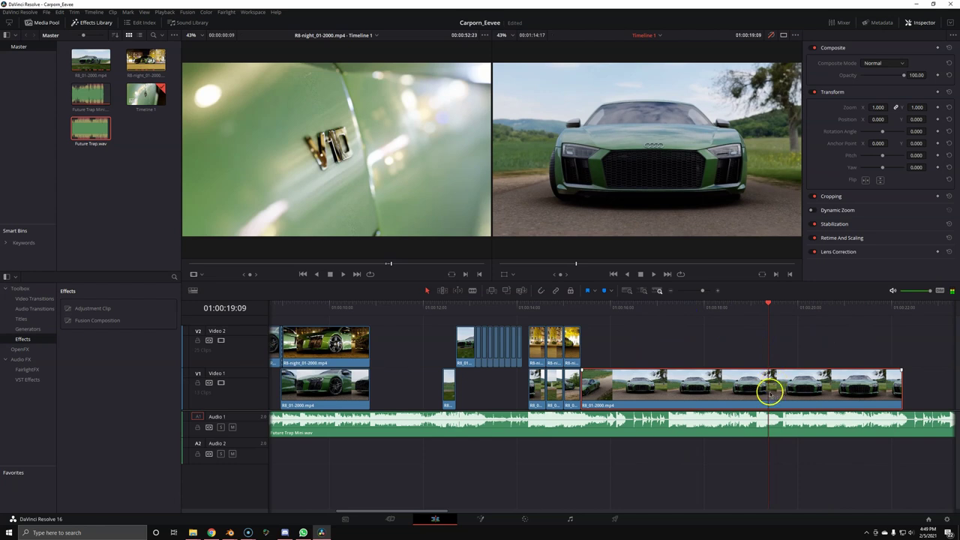
Split the daytime clip with Ctrl+B and set the second part's clip speed to 600%
key(ctrl+b)
right_click(699, 390)
click(737, 273)
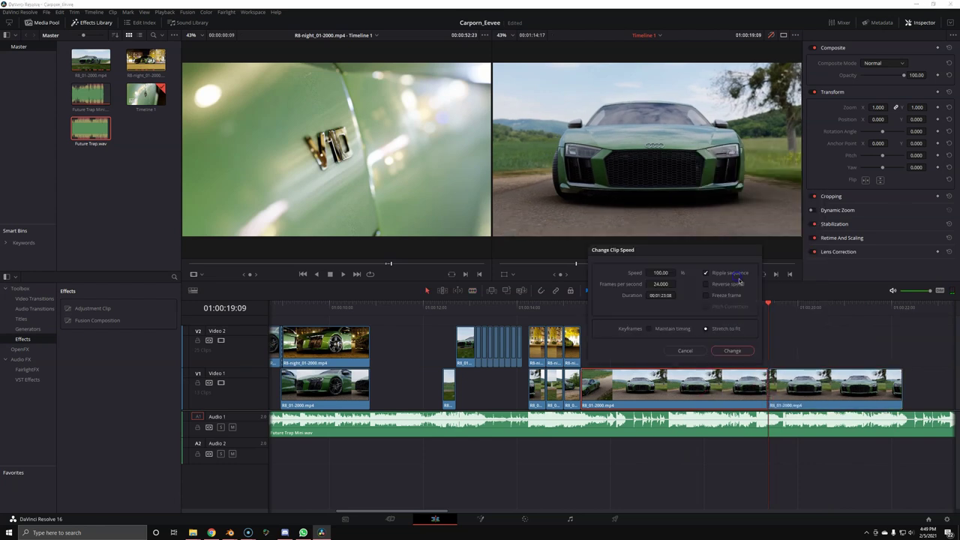
click(733, 352)
scroll(629, 379, right, 5)
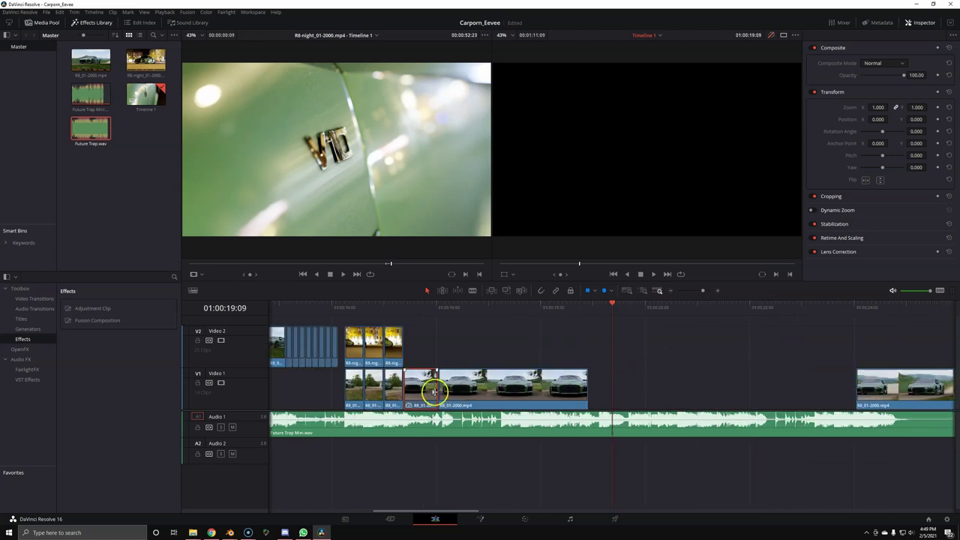
click(412, 321)
key(space)
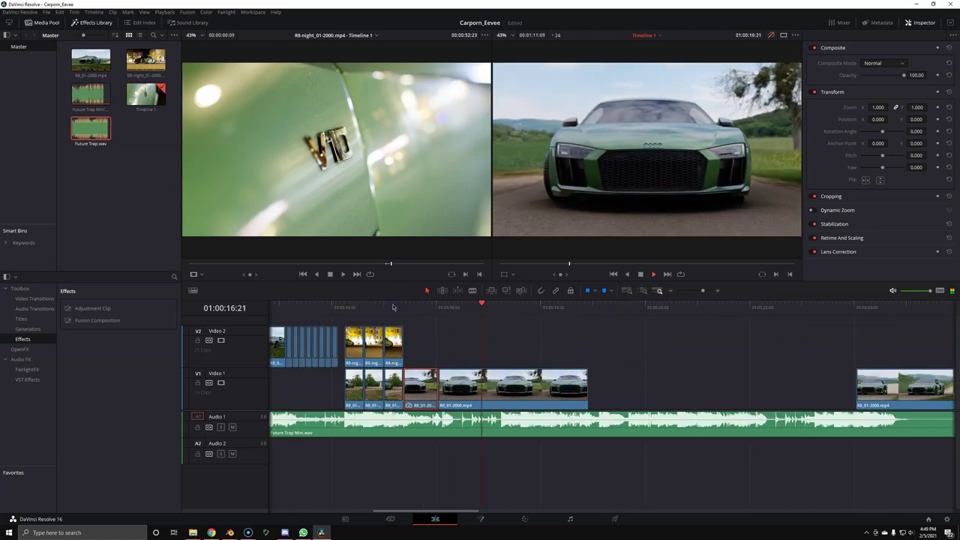
Trim the fast clip's head and tail into a short burst and play it back
click(507, 394)
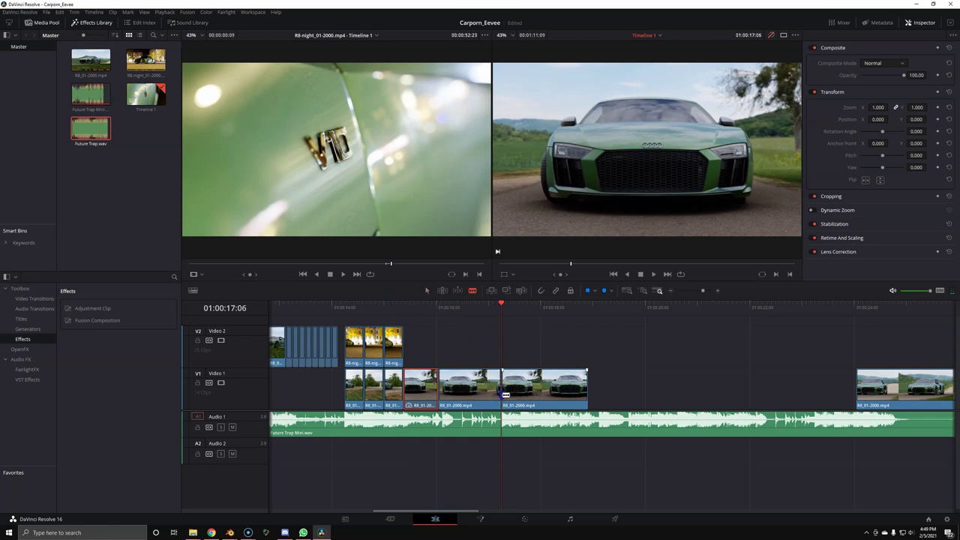
drag(507, 393, 558, 388)
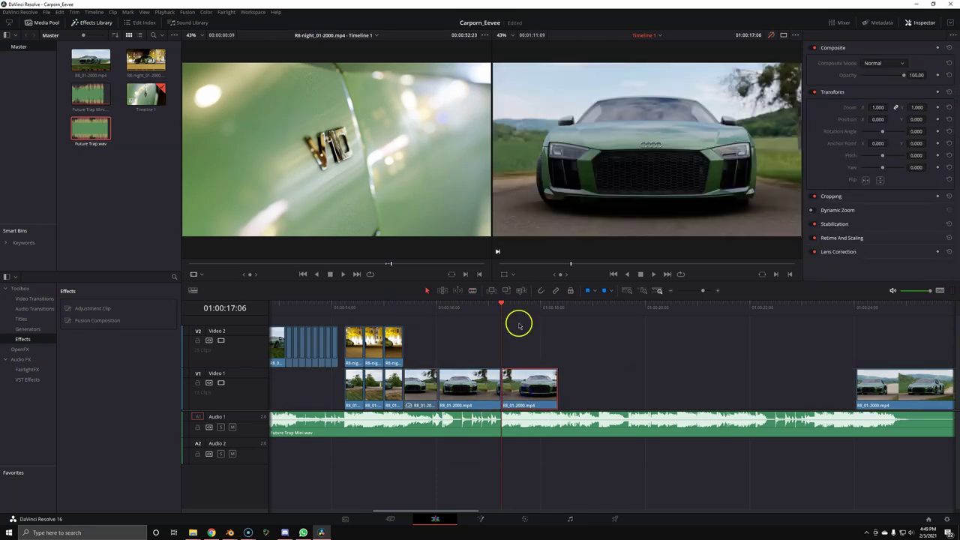
key(space)
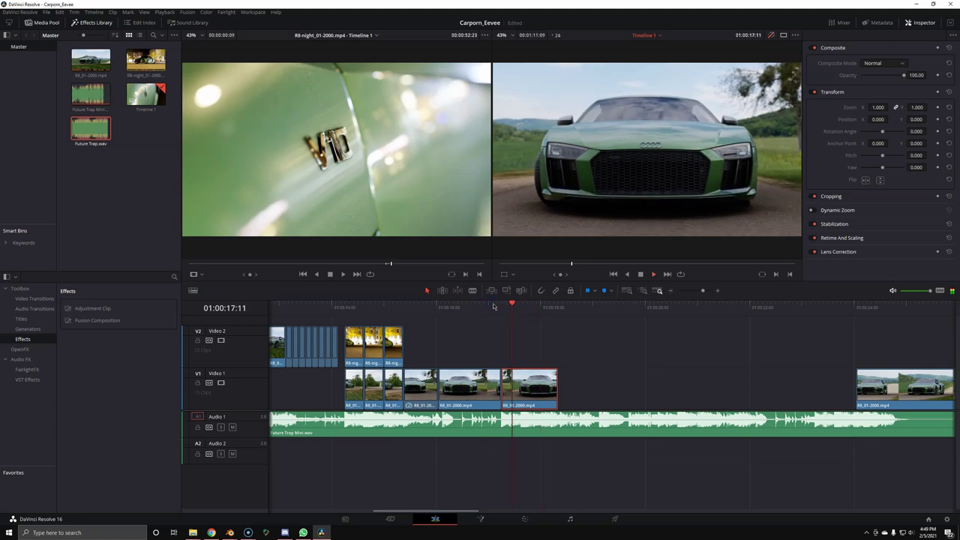
click(542, 389)
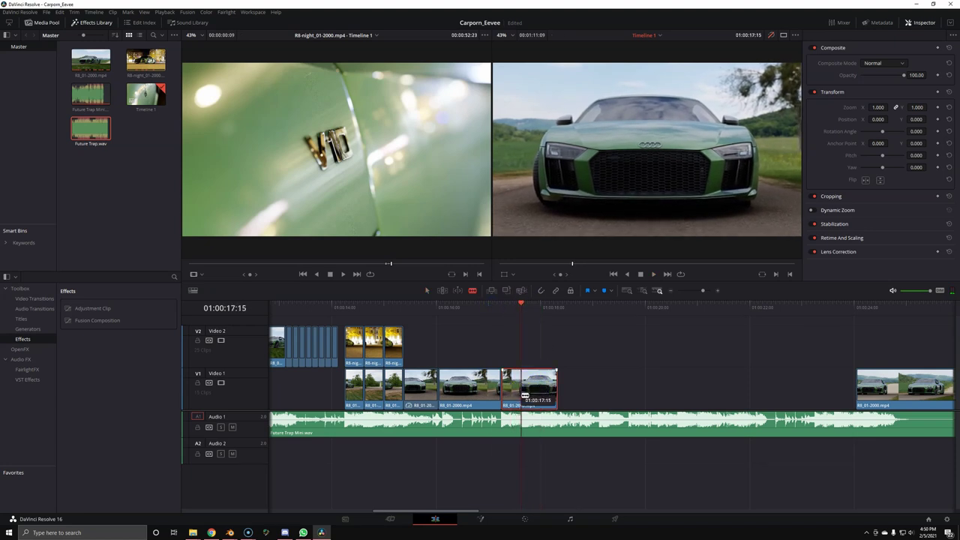
drag(523, 391, 511, 308)
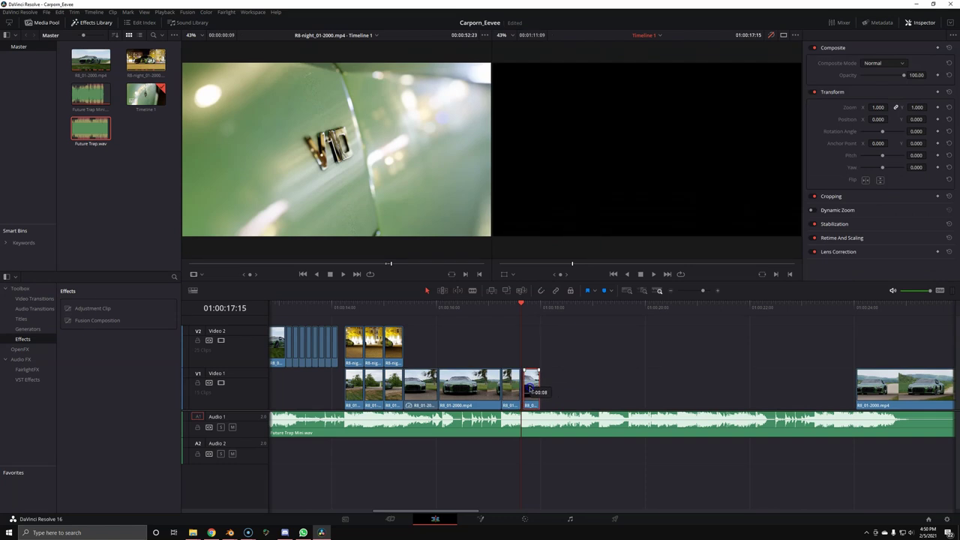
key(space)
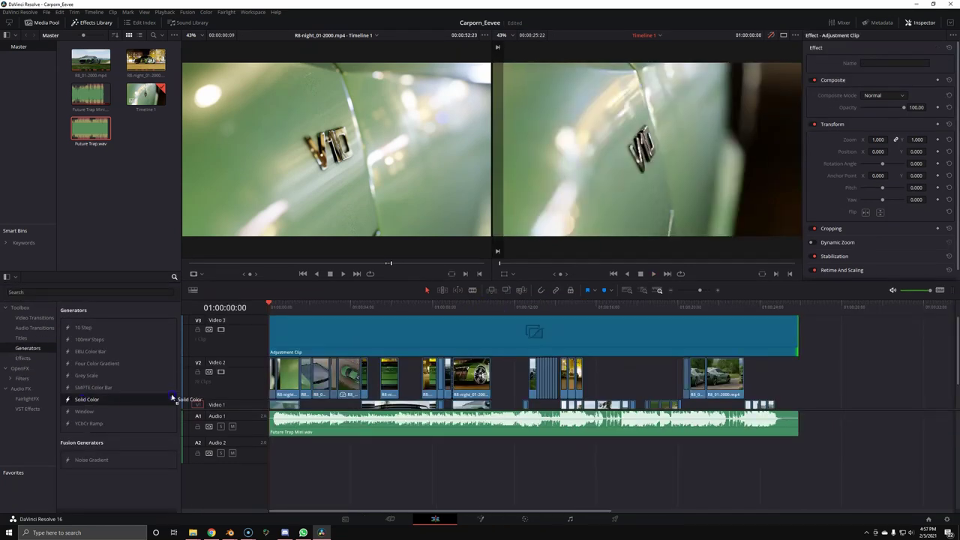
Add a fourth video track and place a Solid Color generator on it near the start
drag(175, 396, 237, 319)
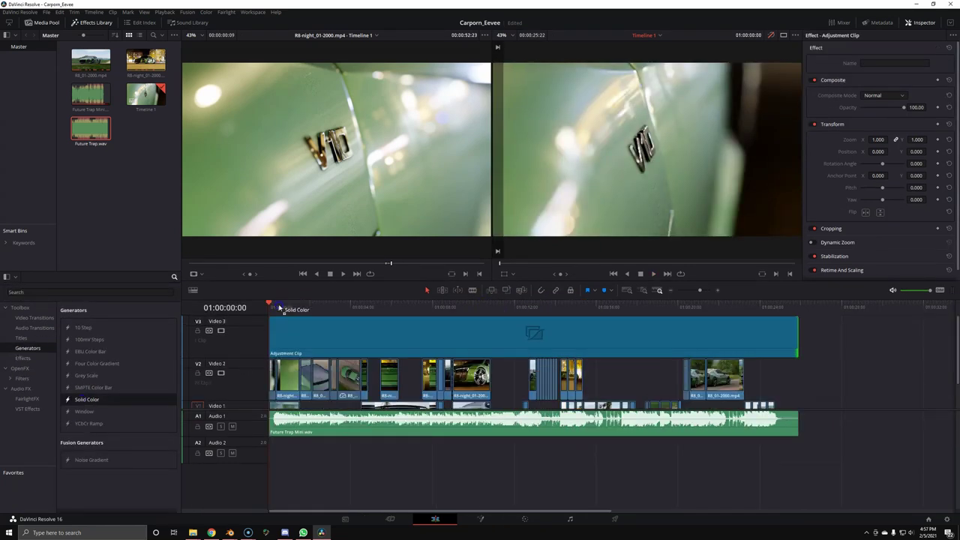
right_click(239, 340)
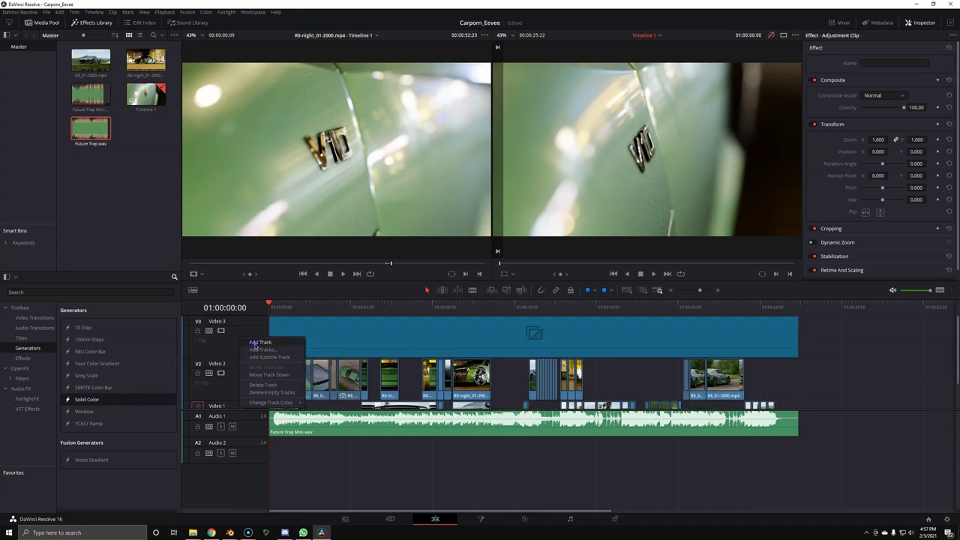
click(259, 342)
drag(275, 299, 276, 243)
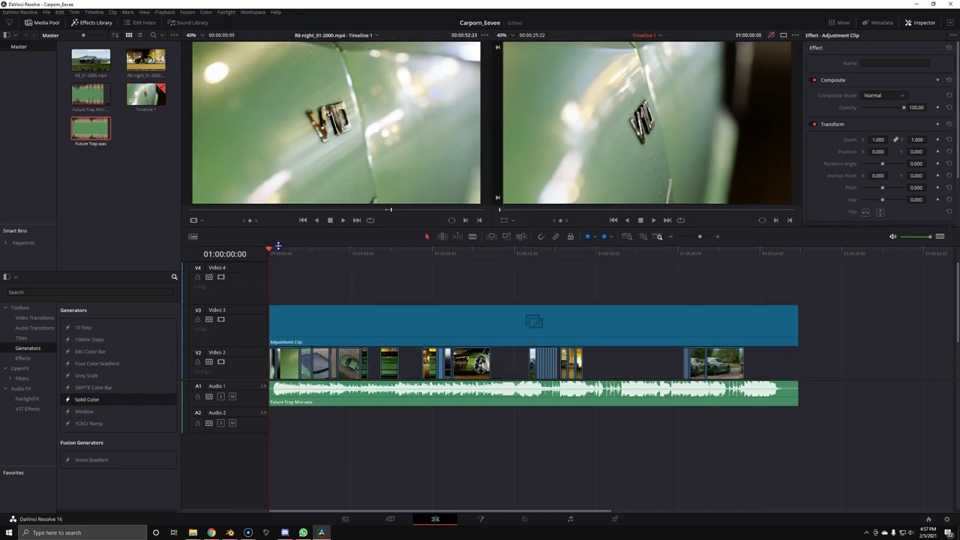
drag(287, 384, 290, 463)
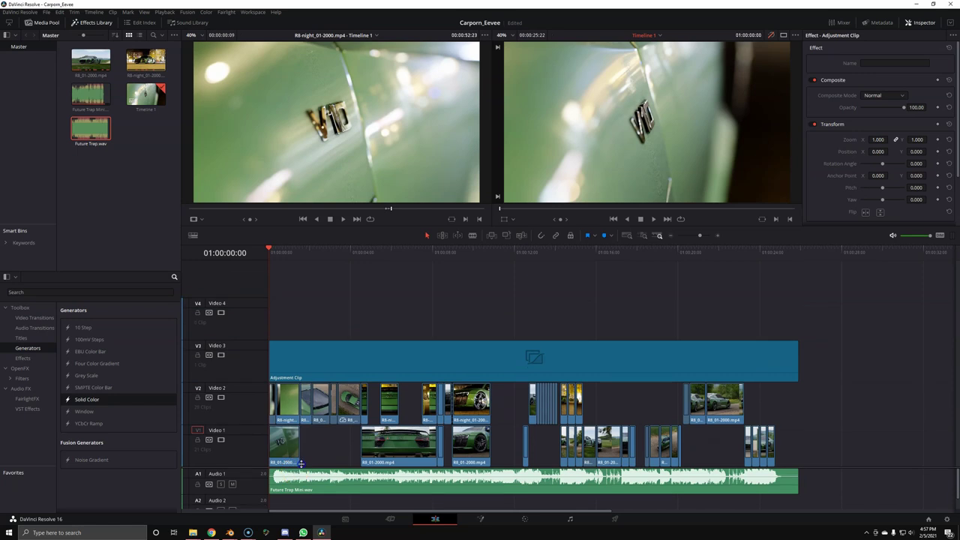
mouse_move(89, 399)
mouse_down()
mouse_move(324, 329)
mouse_move(278, 329)
mouse_up()
drag(287, 255, 294, 255)
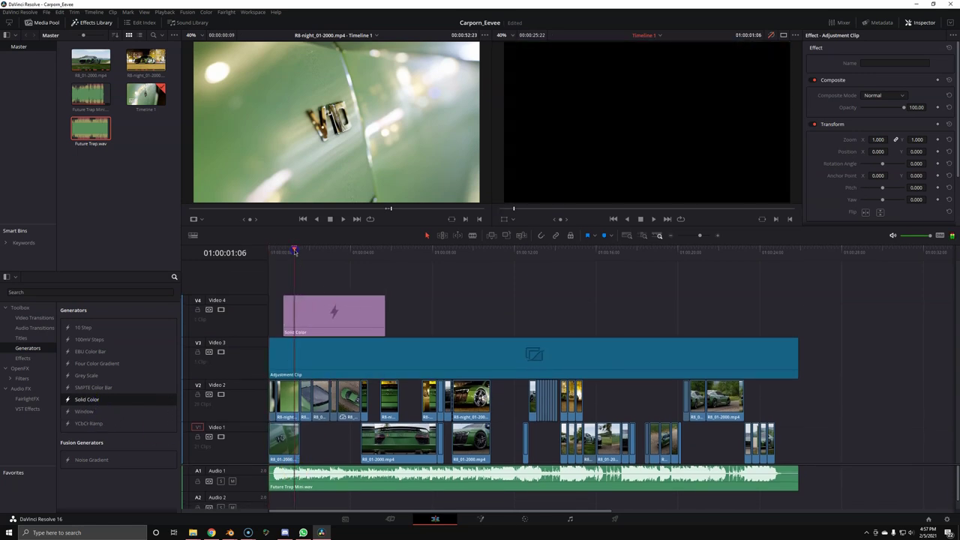
click(319, 312)
Set the solid's colour to white in the Inspector and preview it
click(867, 77)
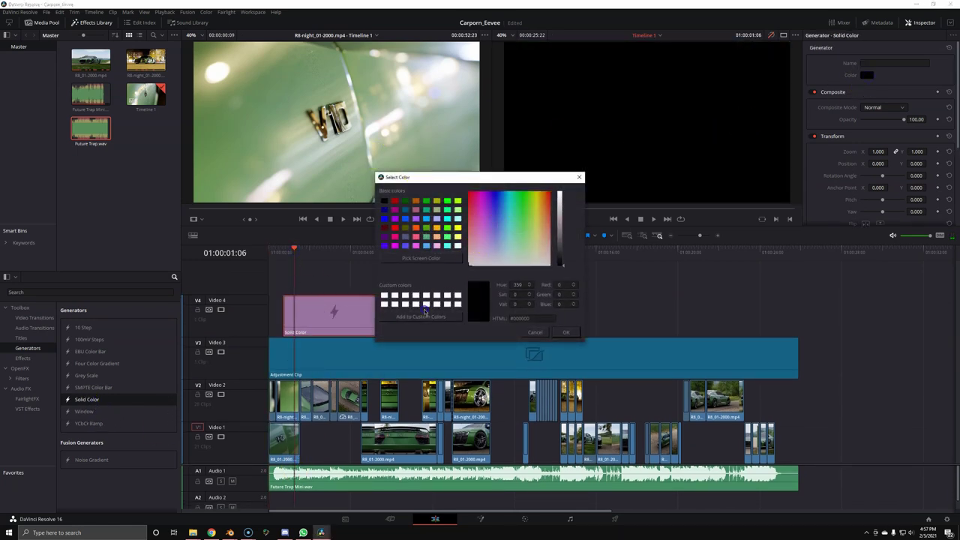
click(565, 334)
click(868, 75)
click(550, 221)
click(538, 319)
alt+scroll(463, 368, up, 2)
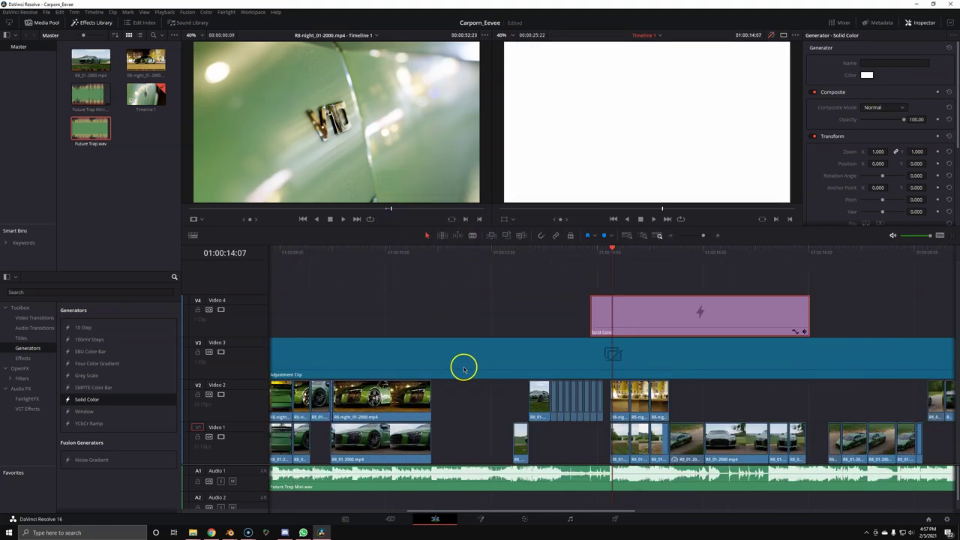
alt+scroll(553, 345, up, 2)
click(493, 252)
key(space)
alt+scroll(601, 341, up, 2)
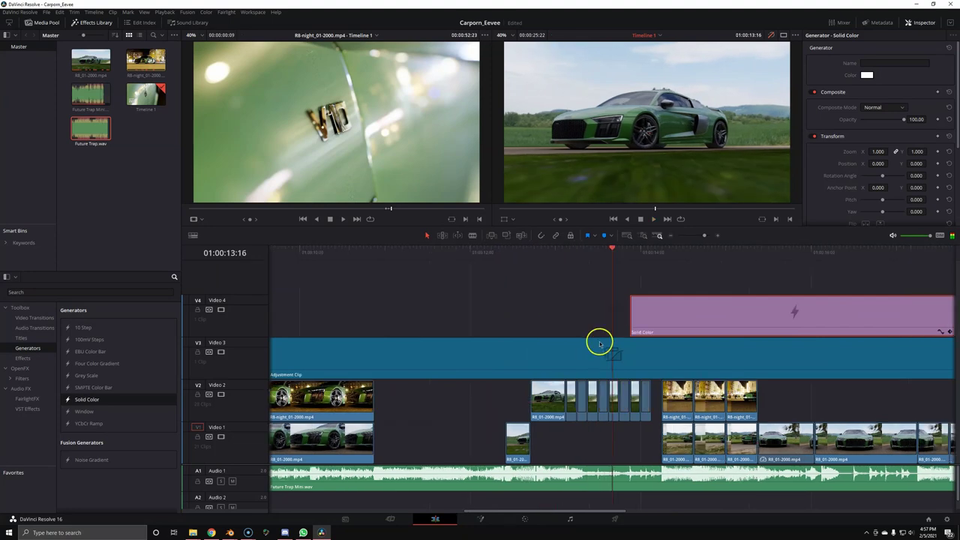
alt+scroll(666, 349, up, 1)
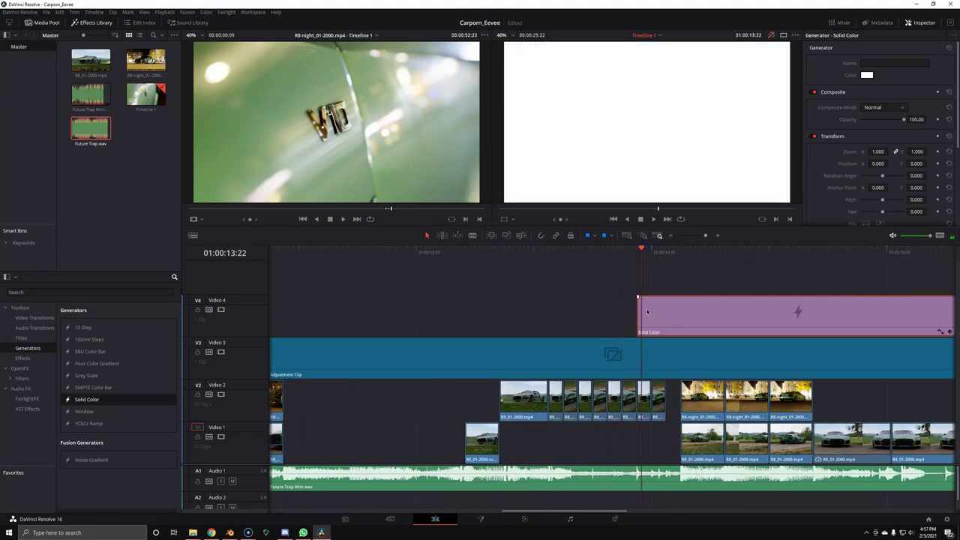
Cut the white solid down to a brief flash and play it back
drag(653, 310, 654, 311)
key(Delete)
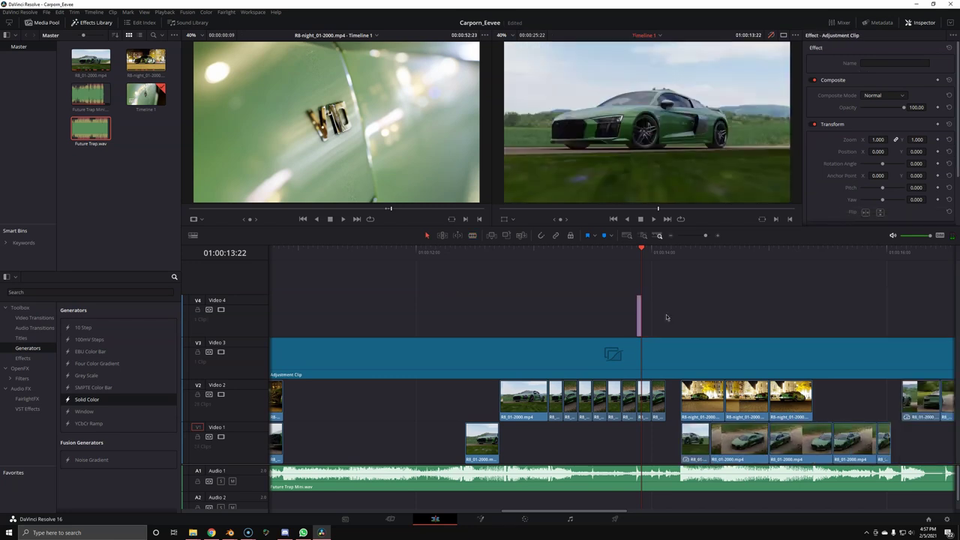
key(ctrl+z)
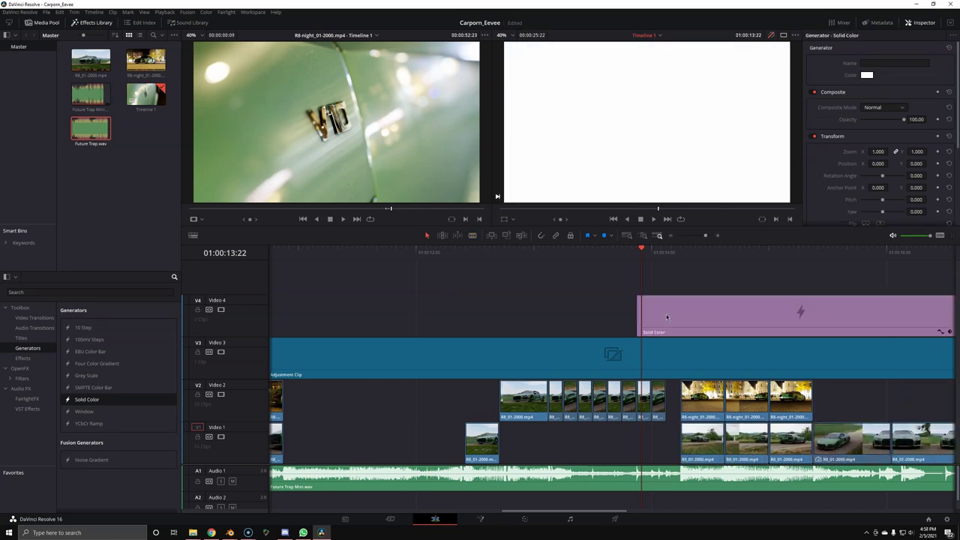
key(Delete)
click(637, 258)
key(space)
Step frame by frame around the flash clip on Video 4 and preview the flashes
click(658, 252)
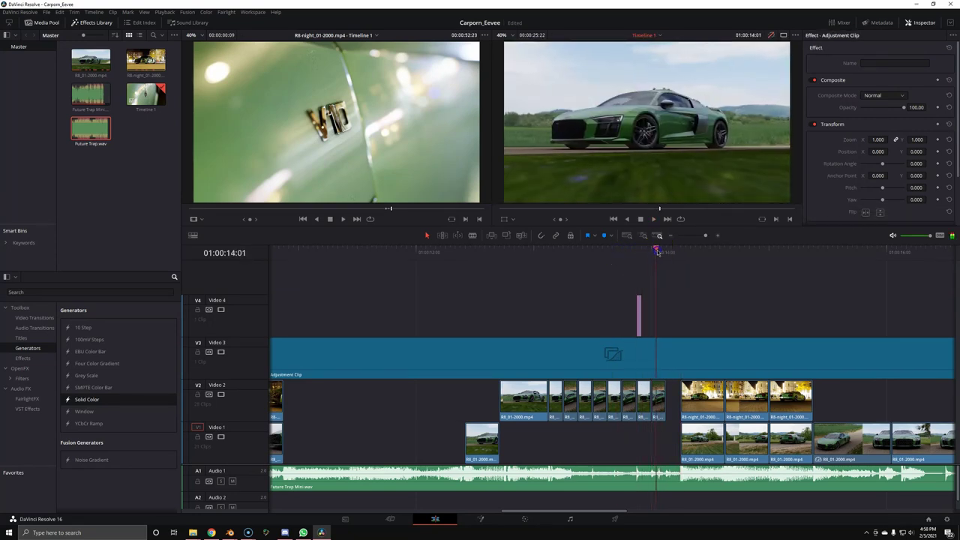
key(Left)
click(639, 324)
key(Right)
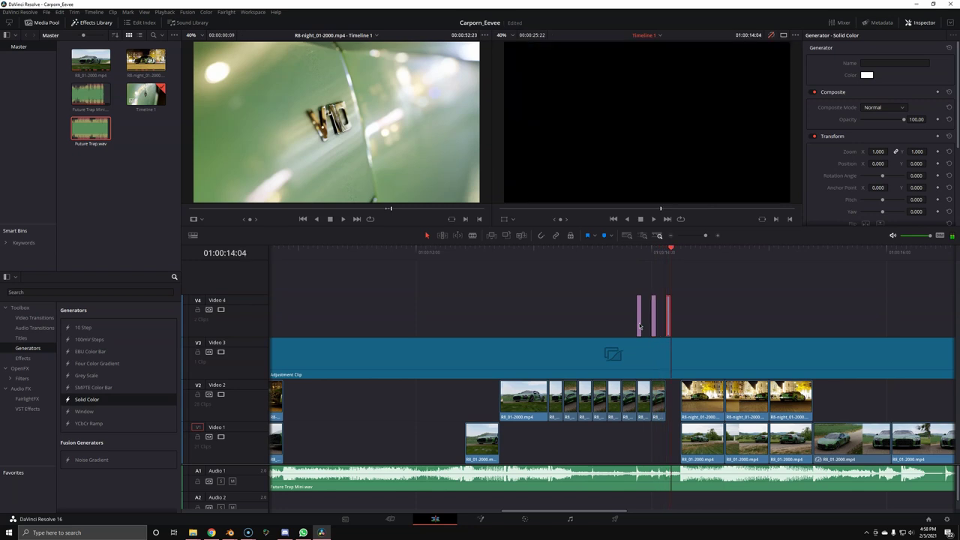
key(Right)
key(Right)
key(slash)
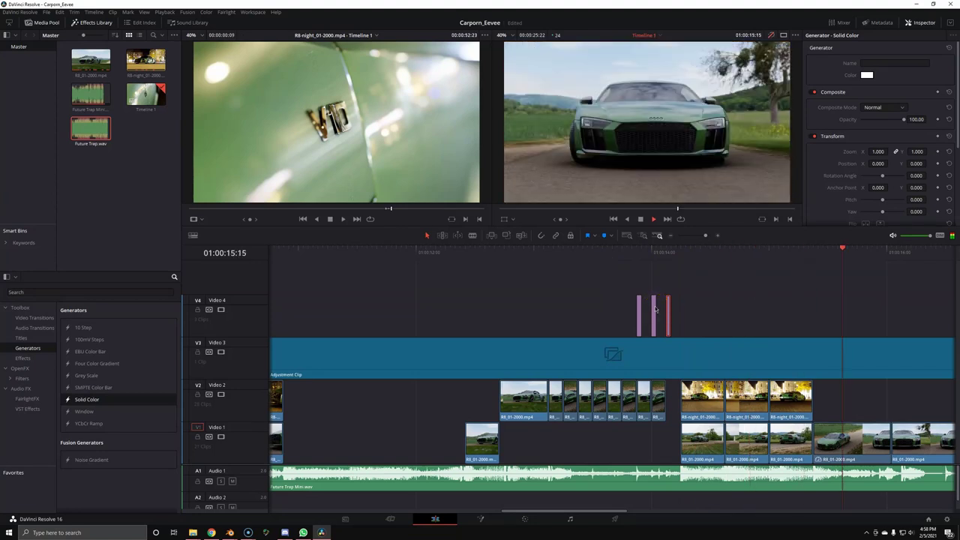
click(724, 261)
click(837, 249)
drag(854, 252, 849, 252)
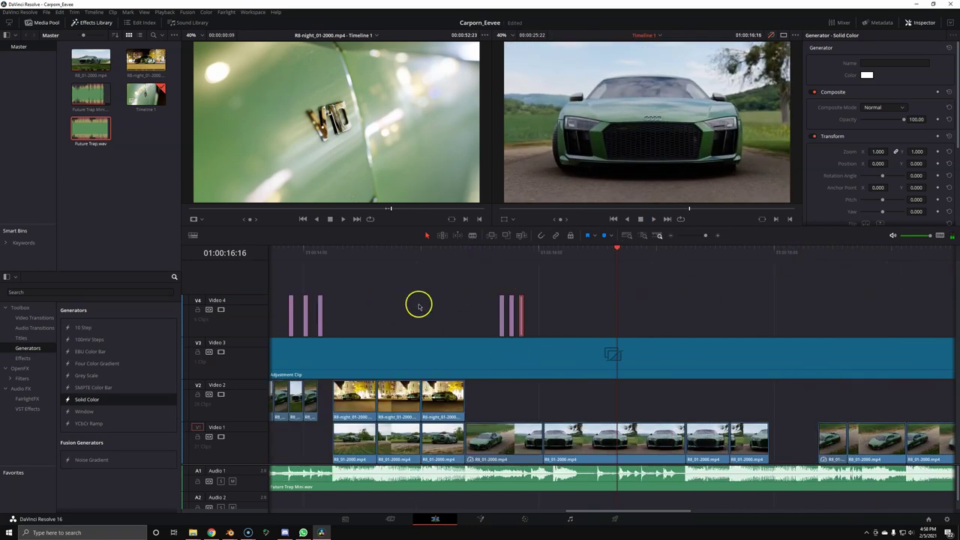
Play to the next beat, select the last flash clip, and park the playhead on the beat
click(548, 439)
click(516, 243)
key(space)
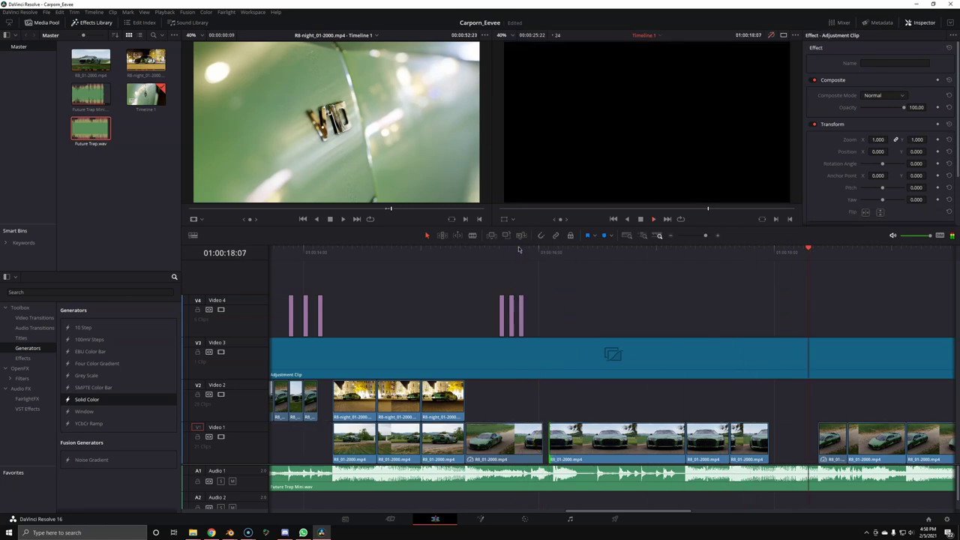
drag(863, 249, 870, 249)
click(530, 303)
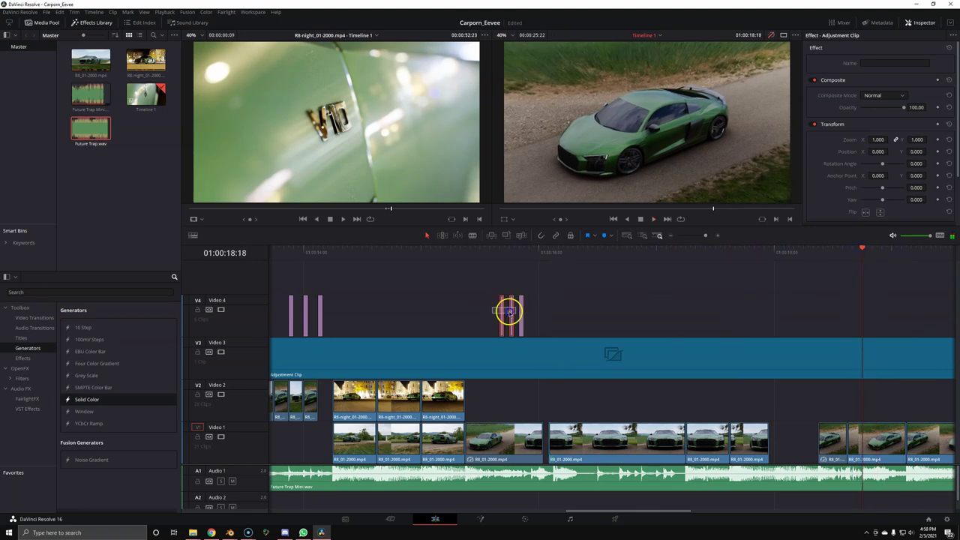
drag(519, 314, 518, 317)
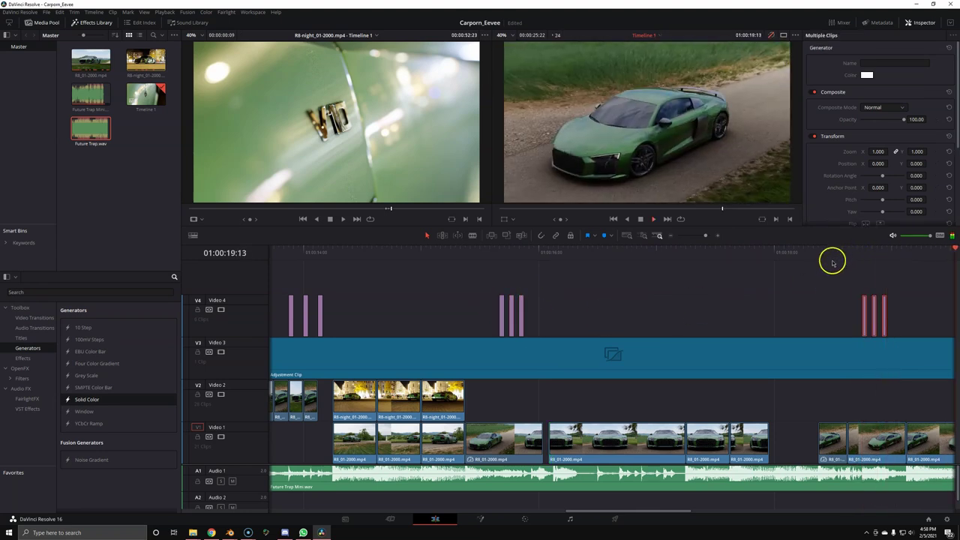
key(space)
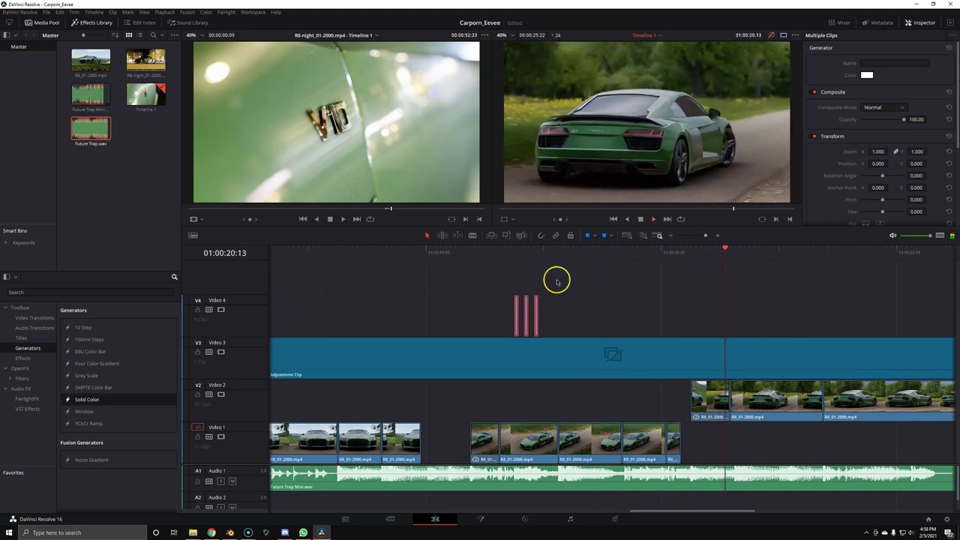
click(538, 316)
click(684, 275)
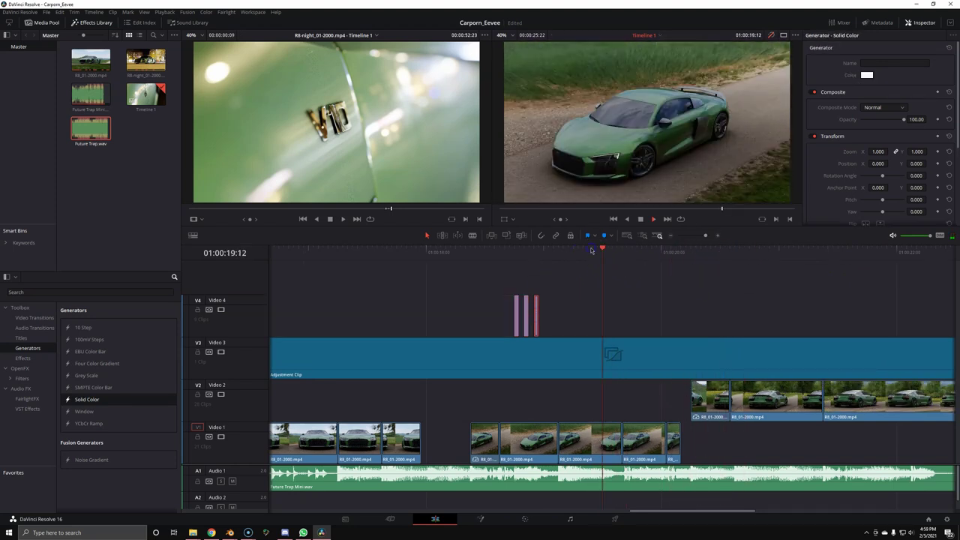
drag(641, 260, 619, 252)
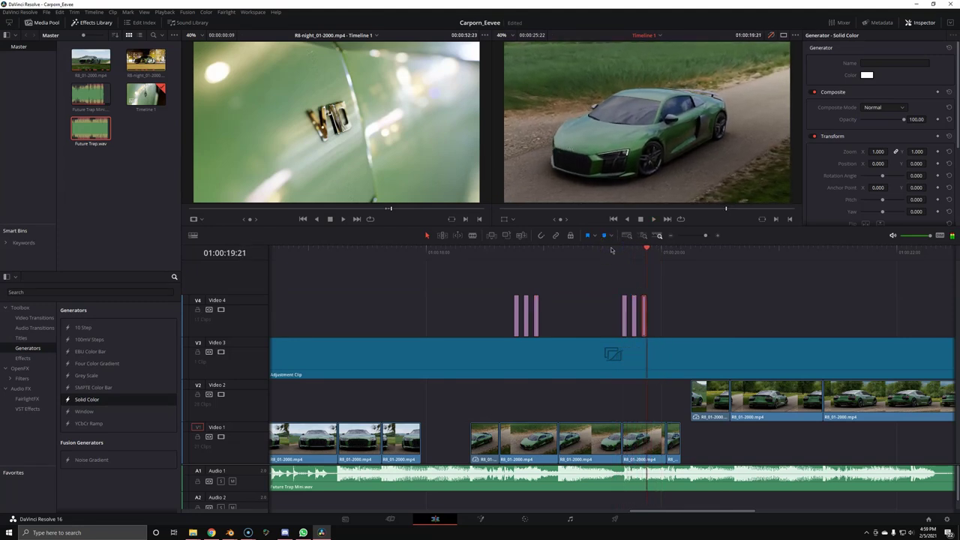
Paste white flash clips at the beat, one frame apart
key(ctrl+v)
key(Right)
key(Right)
key(ctrl+v)
key(Left)
key(space)
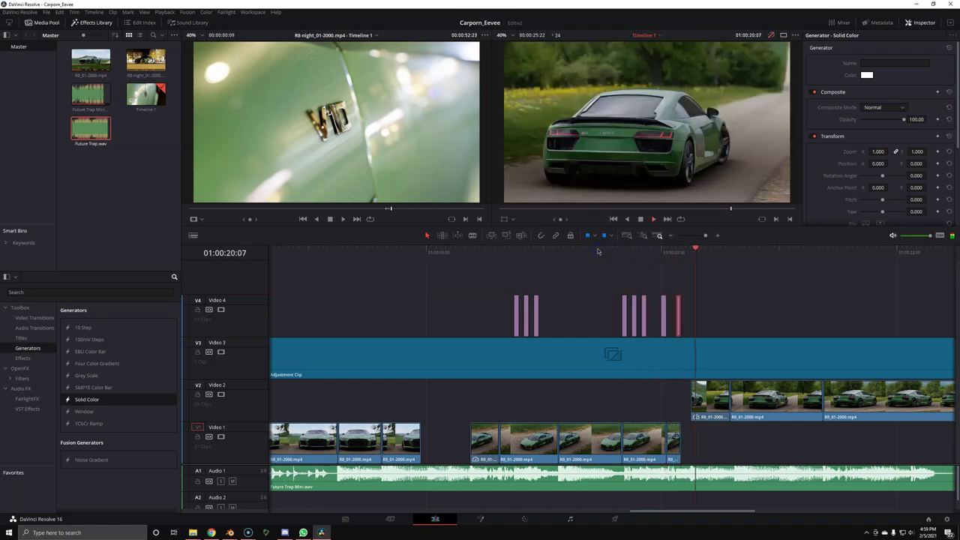
Delete the two extra flash clips, undo once, and replay the flash section
click(675, 291)
key(Delete)
click(482, 261)
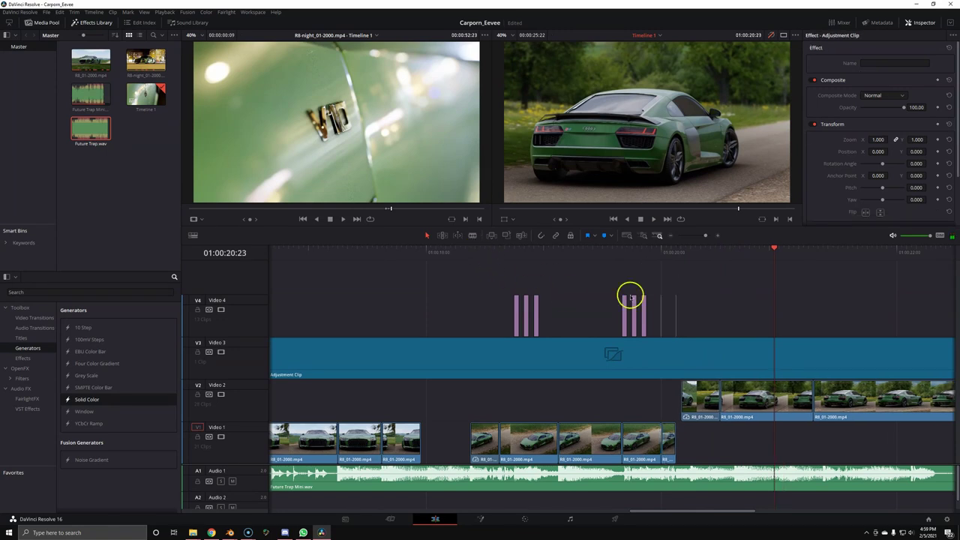
key(ctrl+z)
click(468, 251)
key(space)
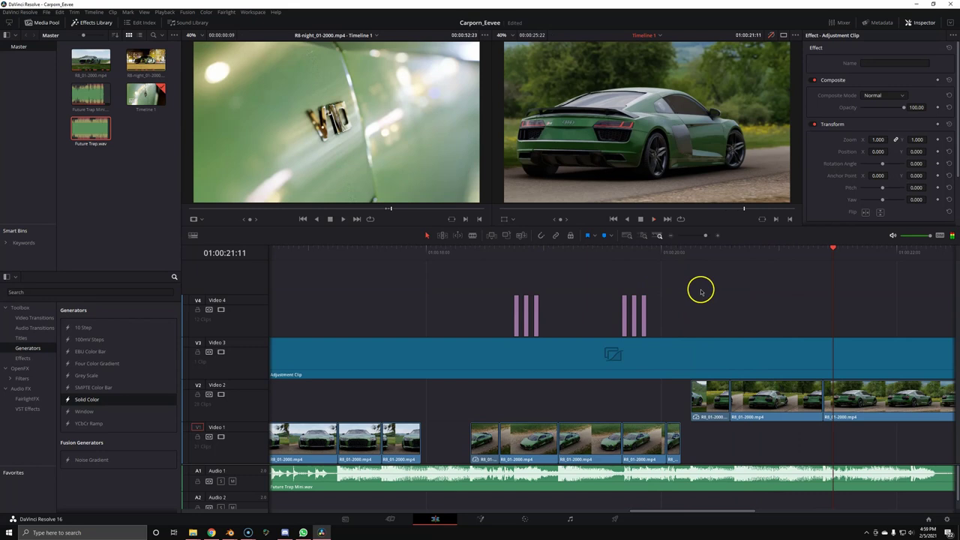
click(617, 251)
click(657, 251)
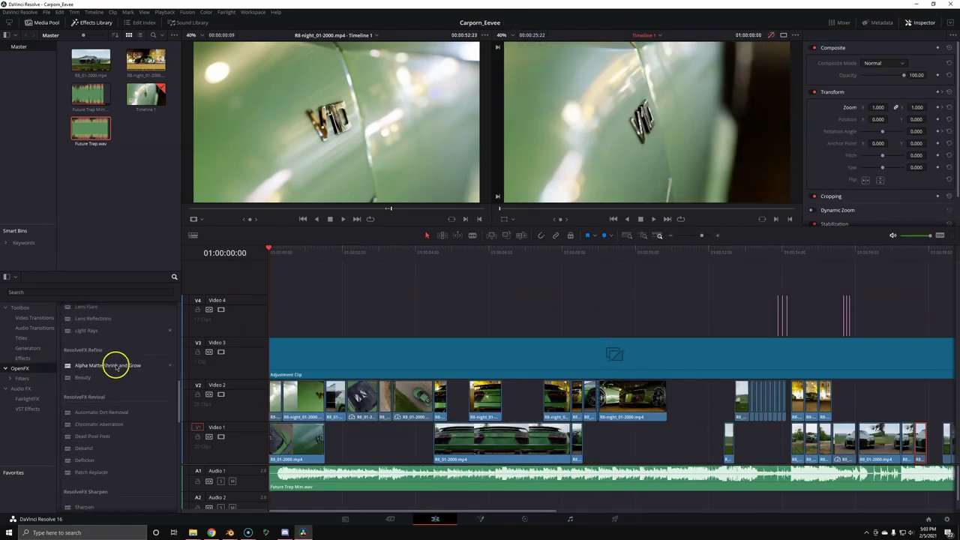
Search the Effects Library for 'shak' and apply Camera Shake to the V3 adjustment clip, then preview
scroll(130, 310, down, 5)
text(shak)
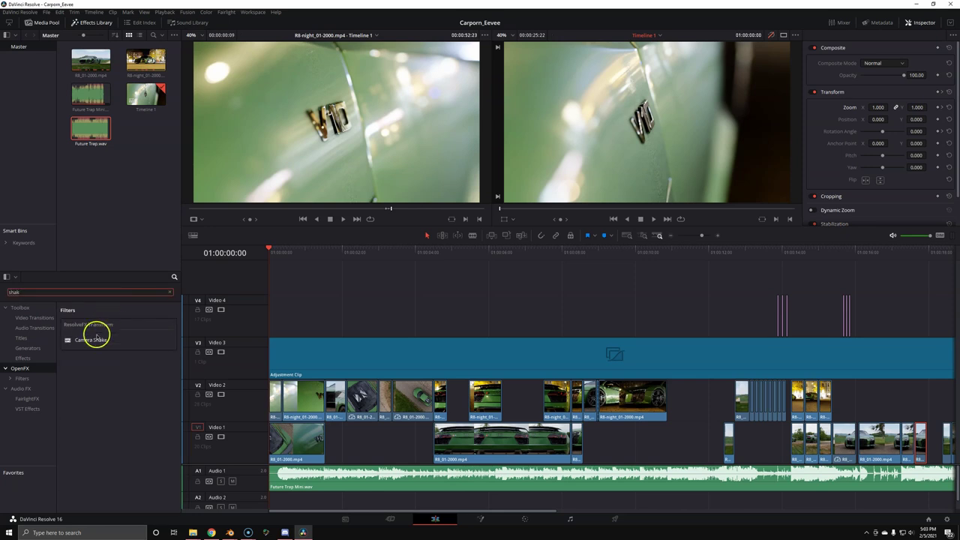
drag(90, 340, 324, 354)
key(space)
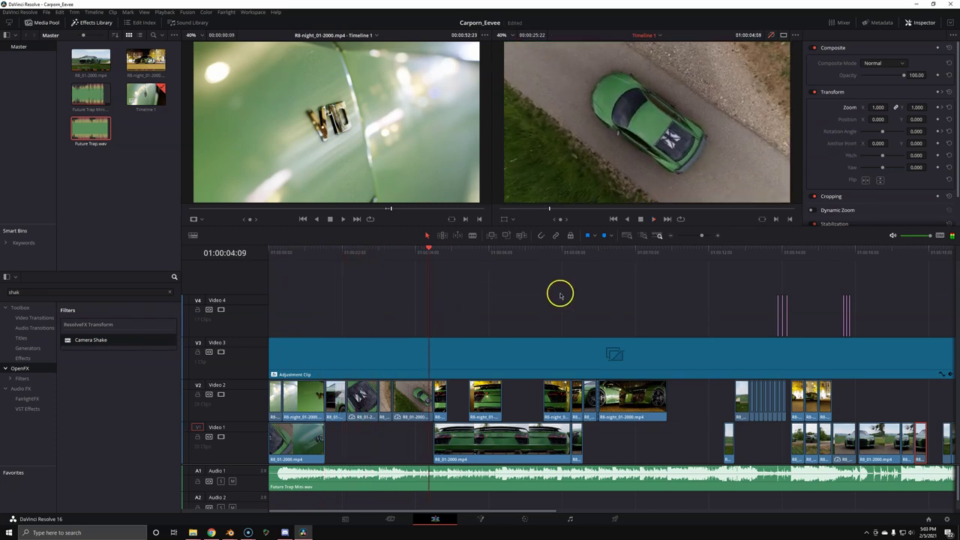
Set Camera Shake speed scale to 2.000 and raise the pan/tilt amplitude and PTR speed
click(473, 345)
scroll(836, 165, down, 2)
scroll(832, 195, down, 2)
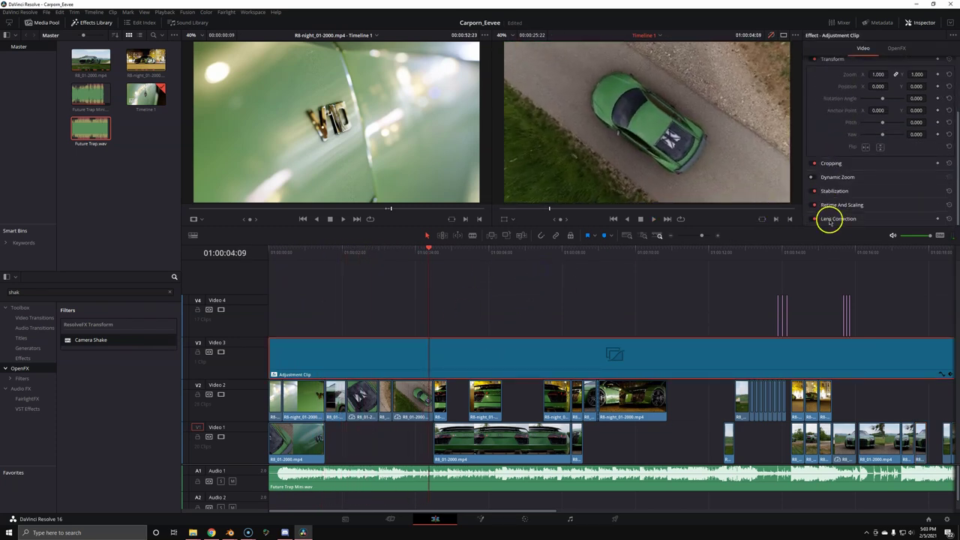
click(898, 47)
drag(889, 80, 924, 92)
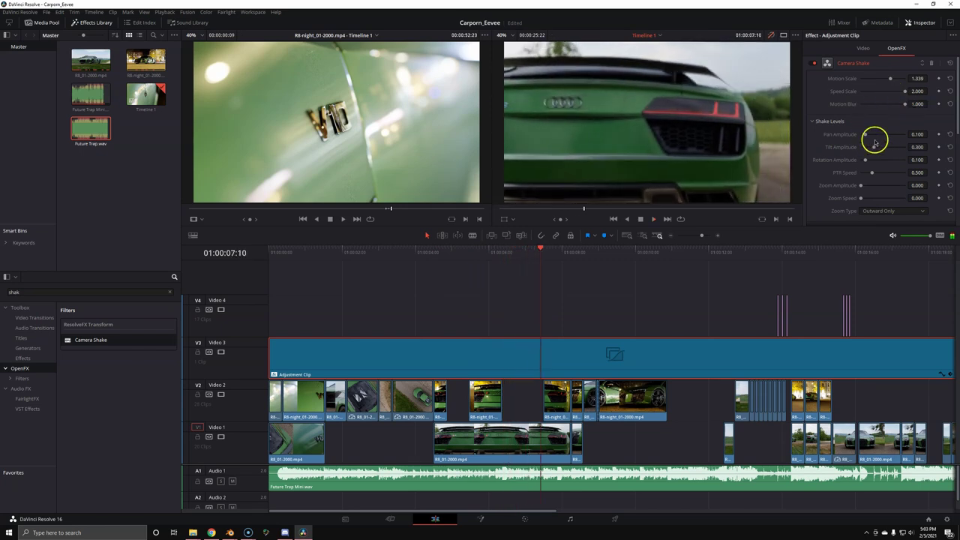
mouse_move(866, 134)
mouse_down()
mouse_move(886, 134)
mouse_move(892, 148)
mouse_move(882, 150)
mouse_up()
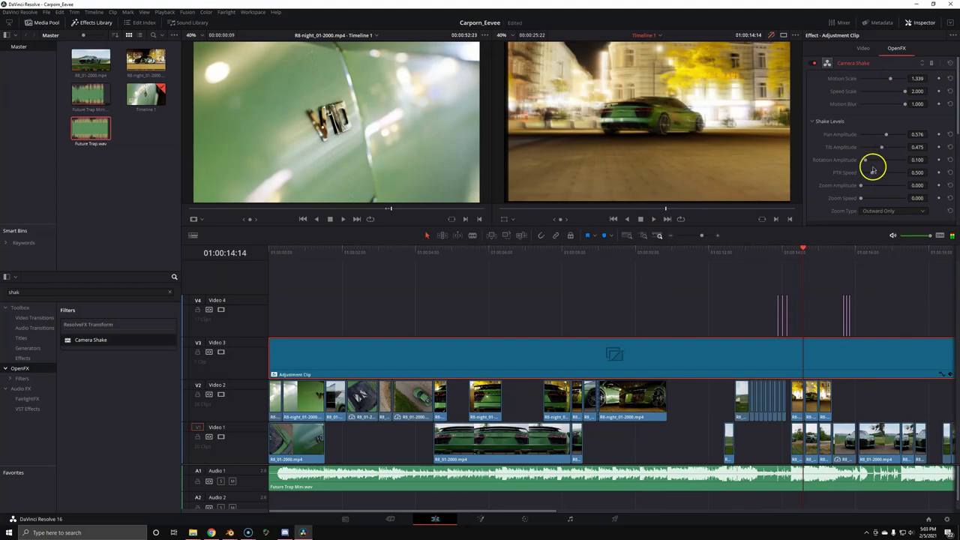
drag(872, 181, 891, 175)
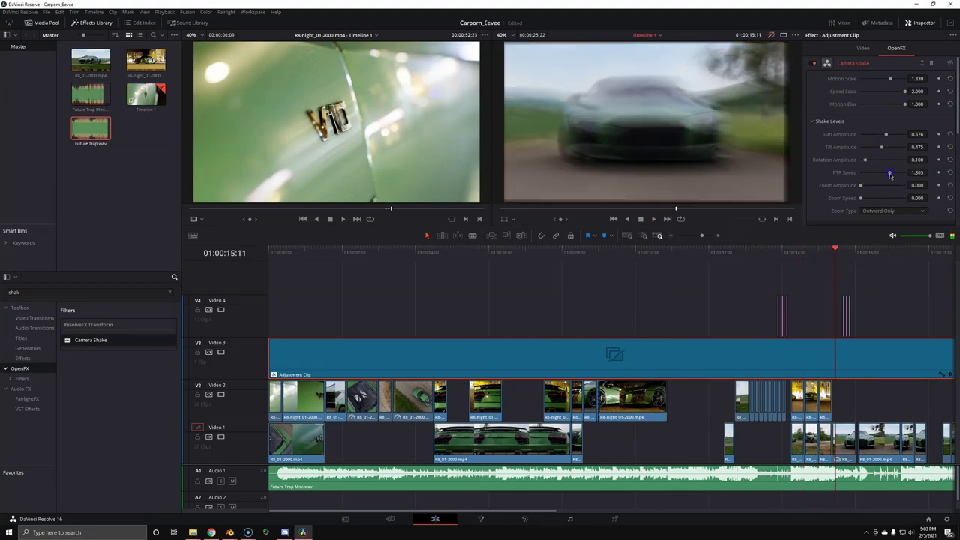
Scrub the timeline around the beat drop to find where the shake should begin
click(536, 269)
click(712, 274)
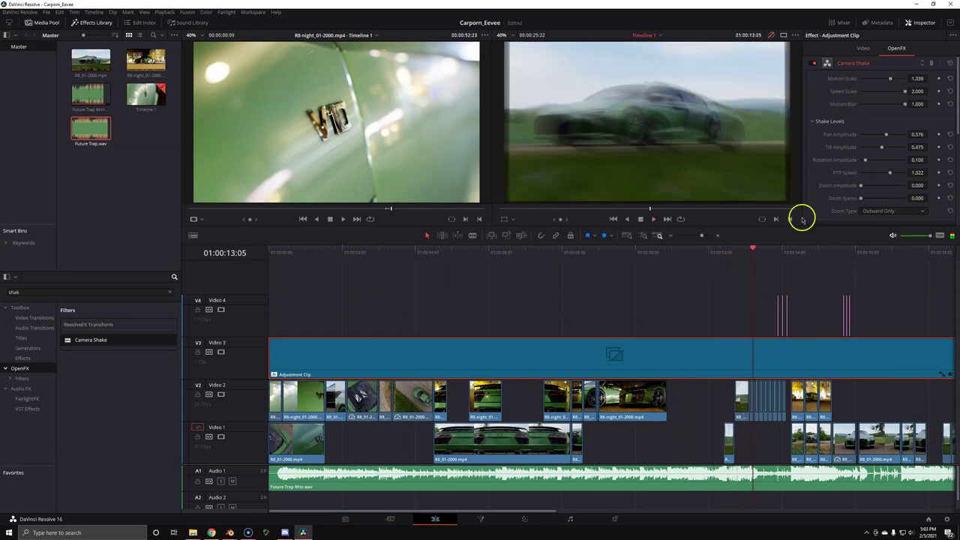
alt+scroll(767, 404, up, 5)
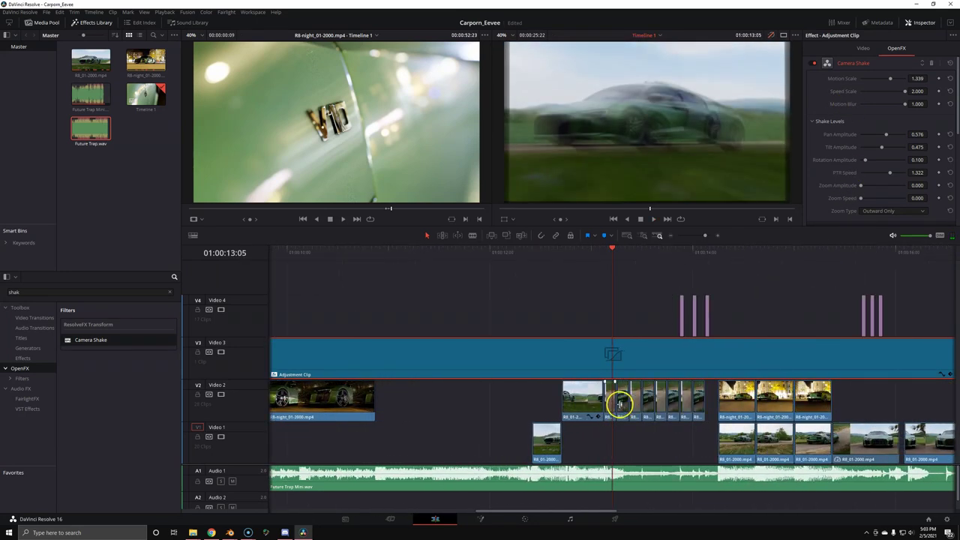
drag(545, 262, 527, 253)
drag(591, 255, 558, 288)
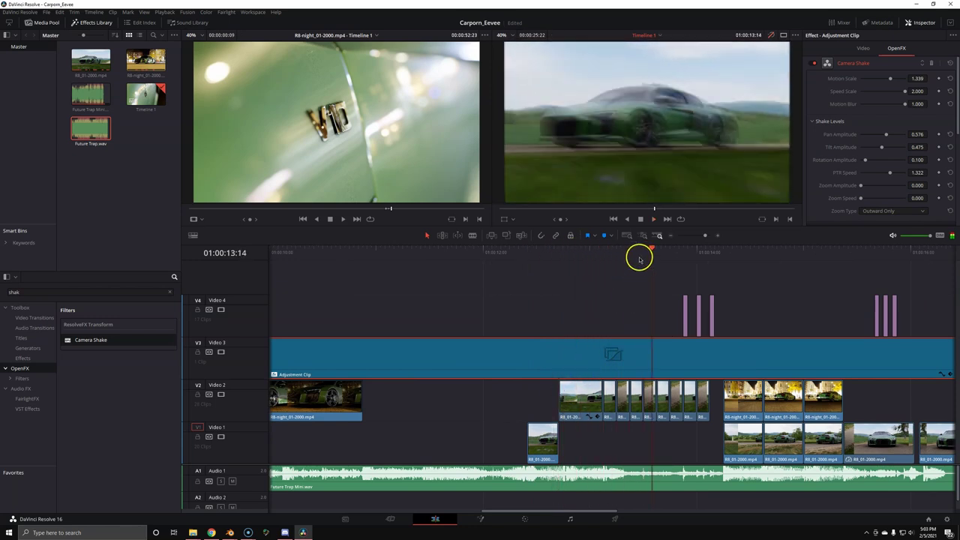
drag(639, 253, 606, 260)
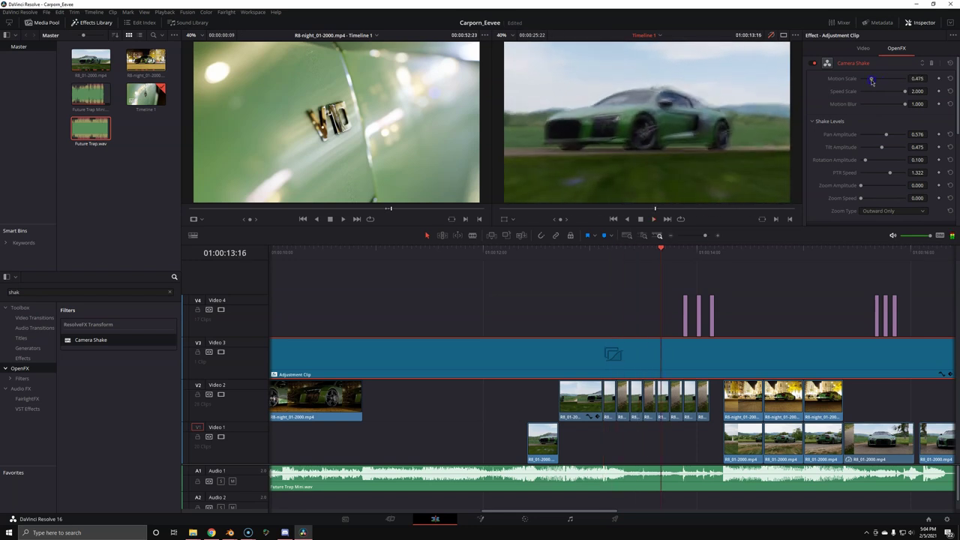
Turn the Camera Shake motion scale down to zero at the shake start and preview it
click(606, 248)
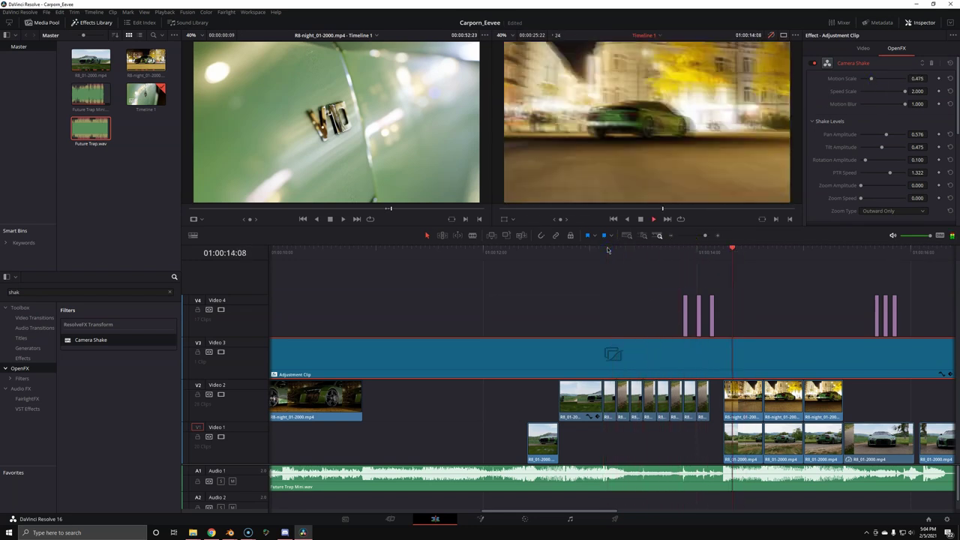
click(602, 251)
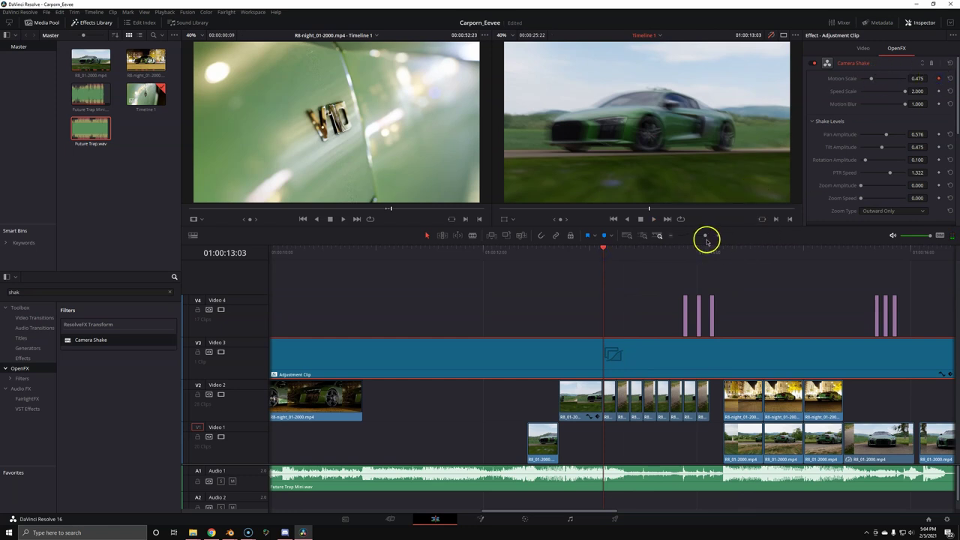
drag(869, 80, 866, 89)
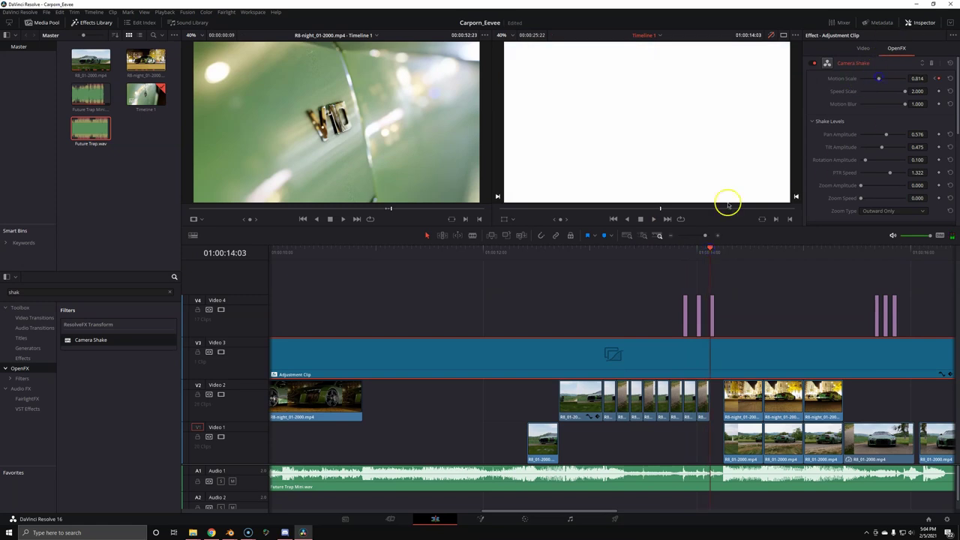
click(590, 250)
key(space)
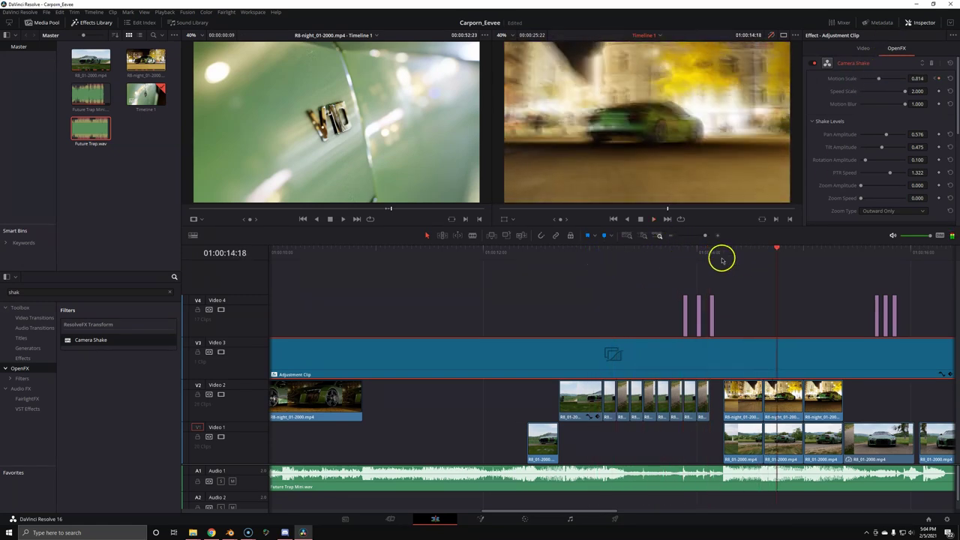
Keyframe a motion scale spike just after the drop near 14:15, then tone it down at 14:16
click(556, 257)
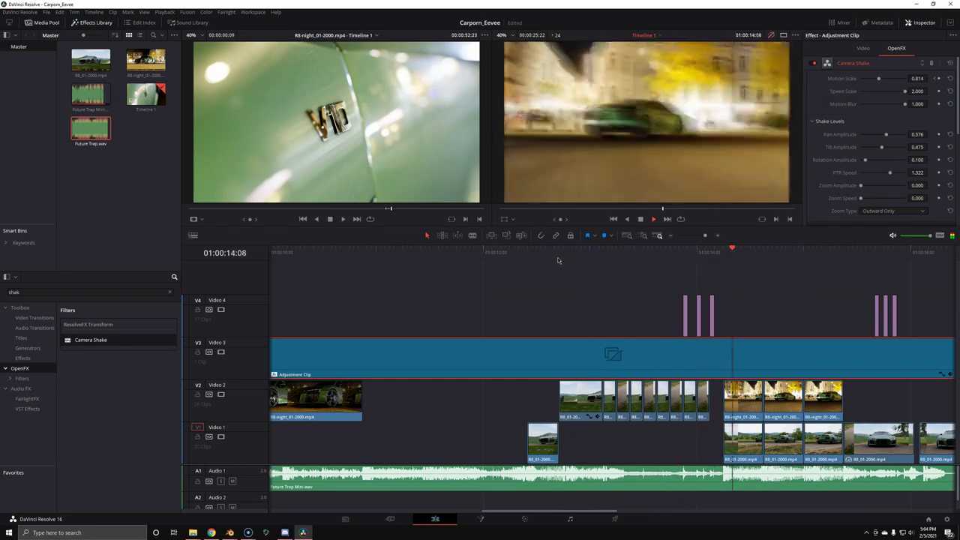
click(709, 264)
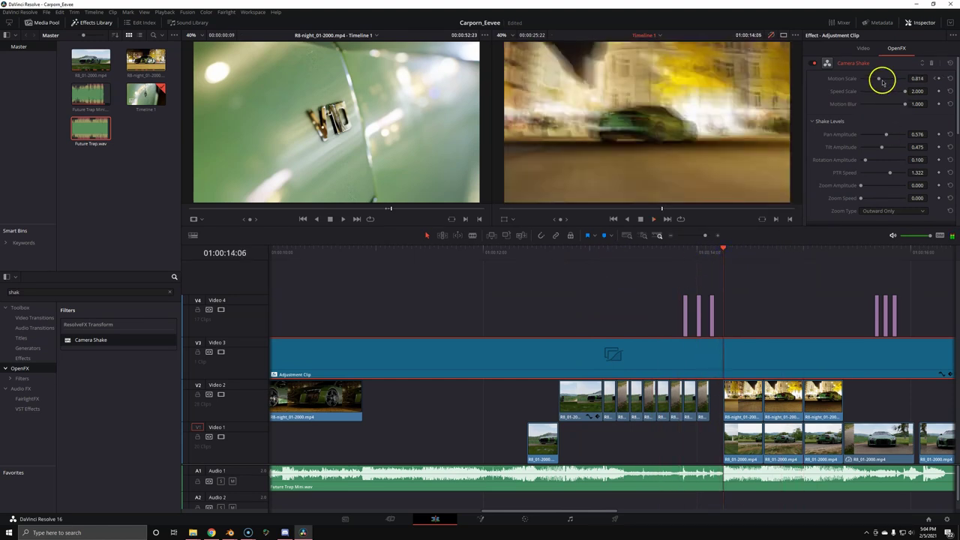
click(882, 80)
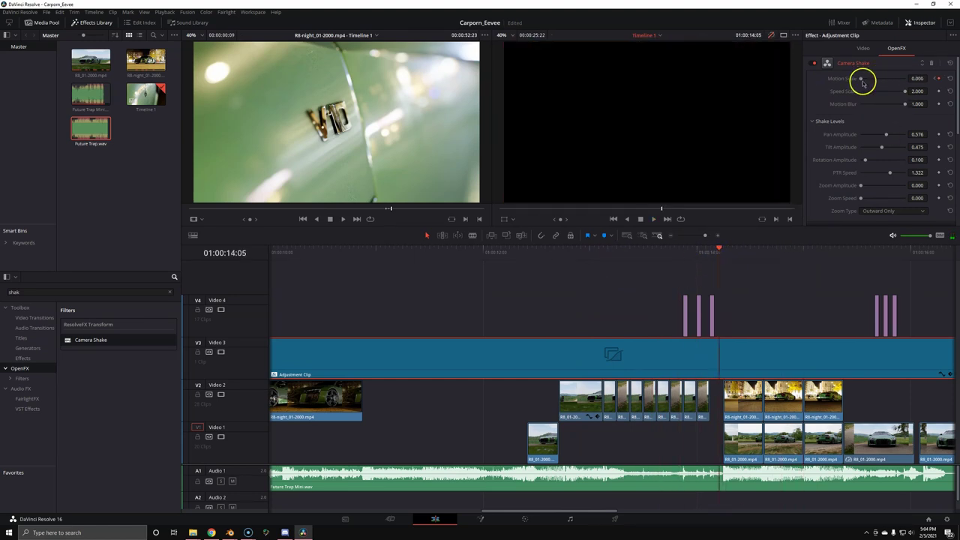
drag(871, 80, 848, 81)
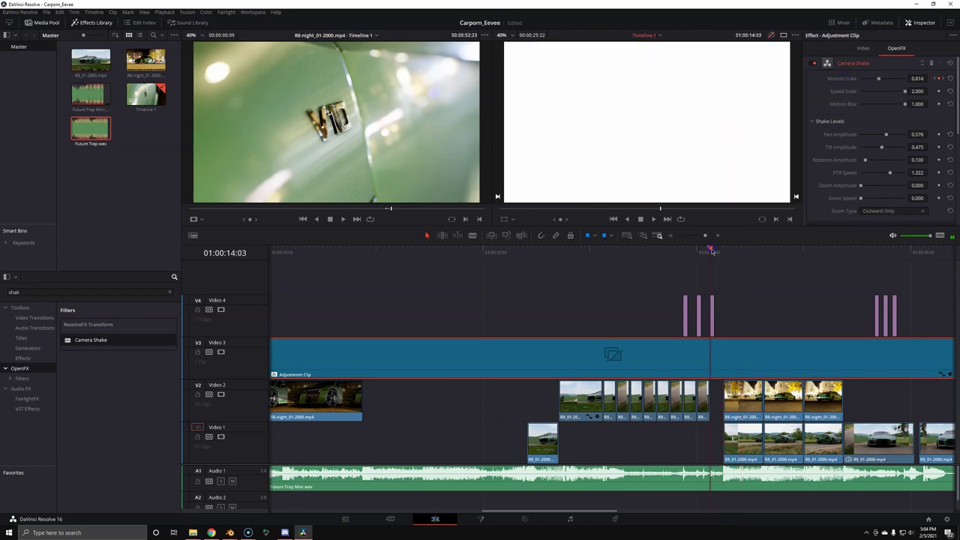
drag(717, 262, 765, 257)
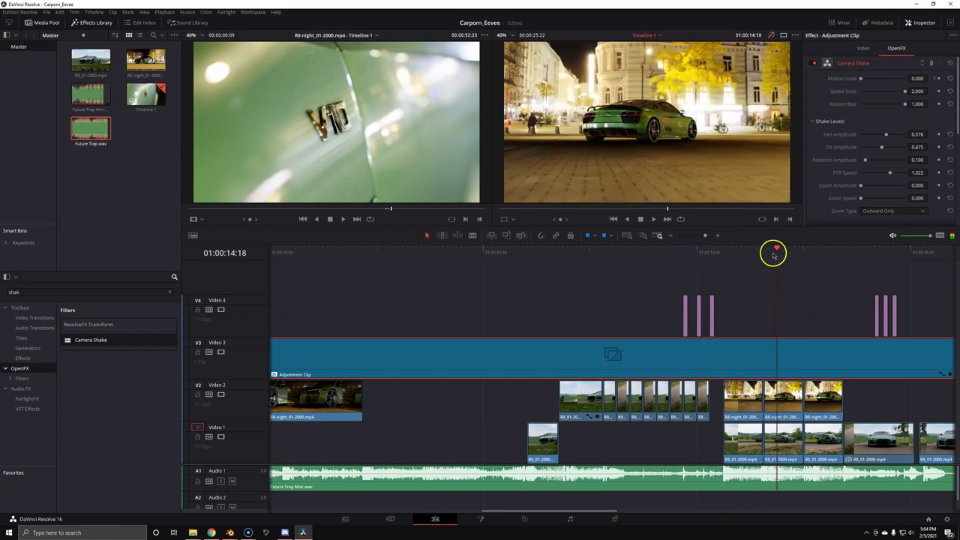
key(Left)
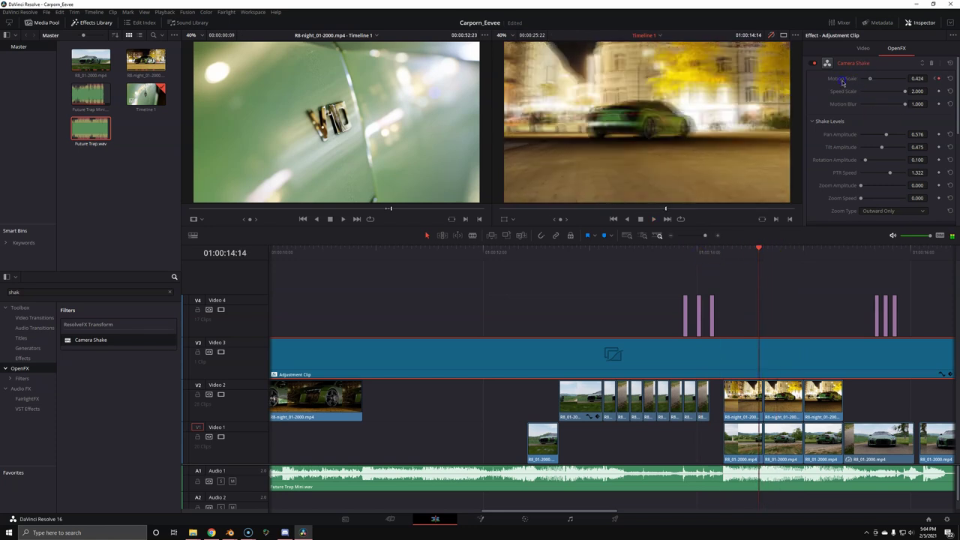
mouse_move(861, 78)
mouse_down()
mouse_move(888, 81)
mouse_move(855, 81)
mouse_up()
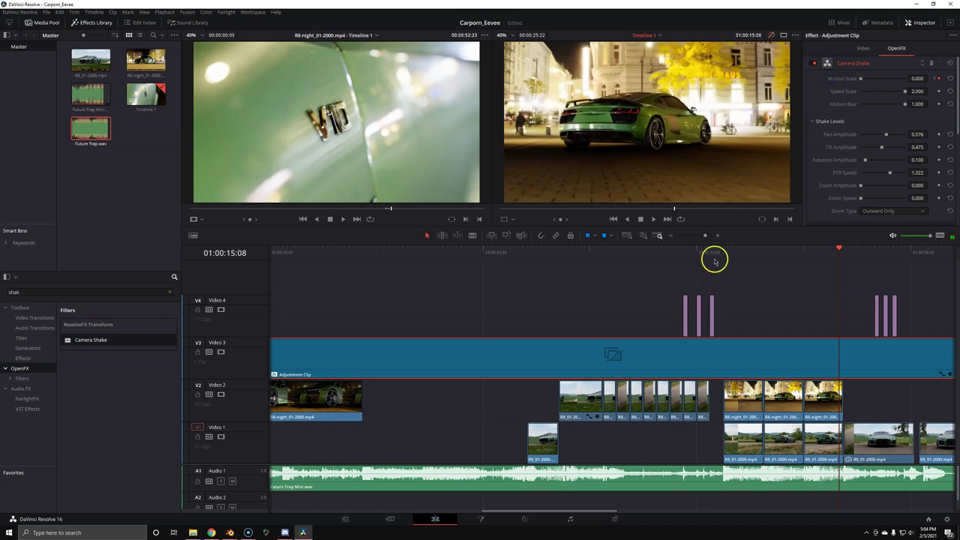
click(767, 252)
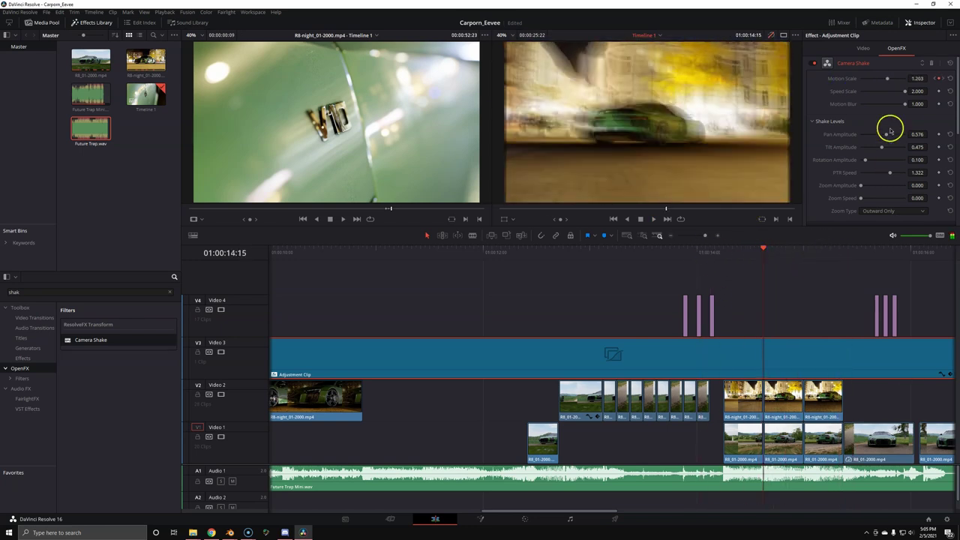
drag(888, 82, 869, 84)
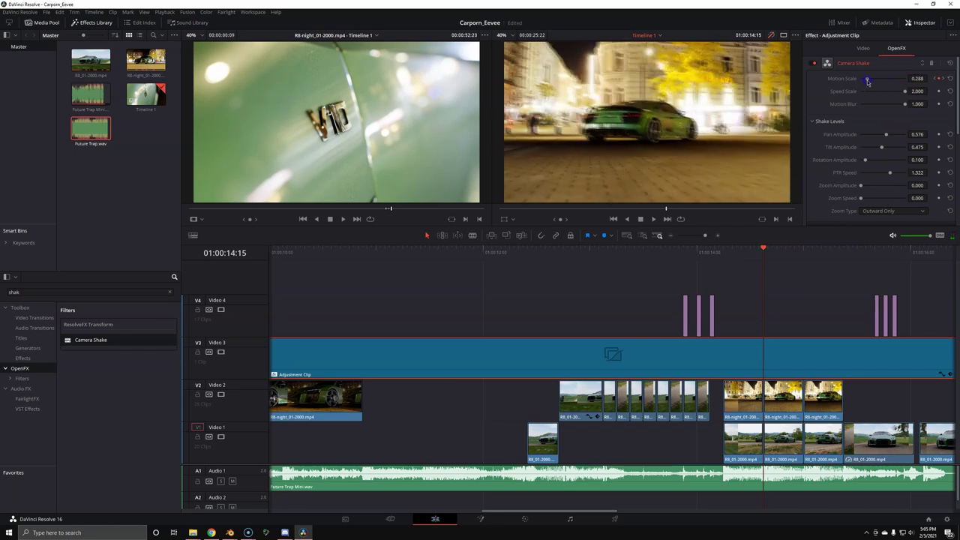
key(space)
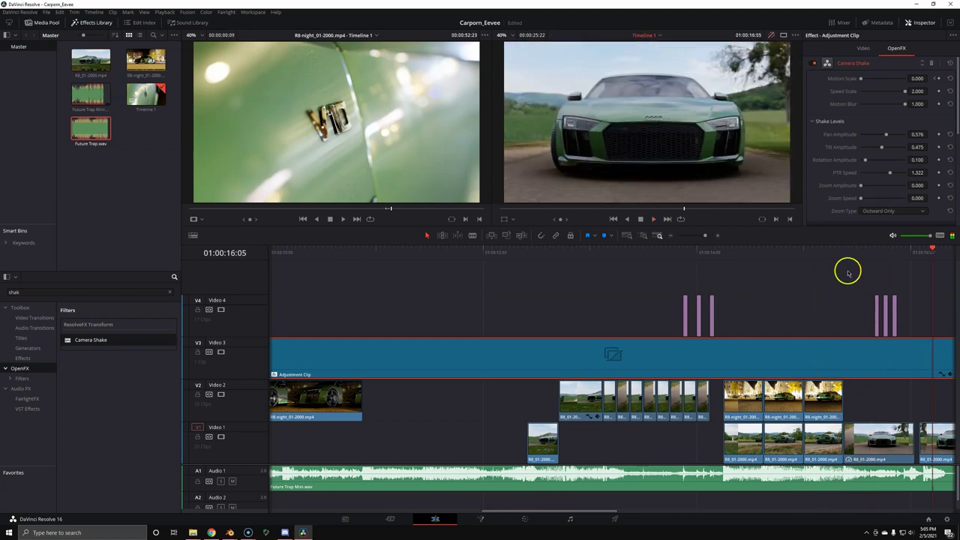
Add another motion scale spike keyframe around 15:09 on the adjustment clip and review it
click(845, 252)
click(860, 433)
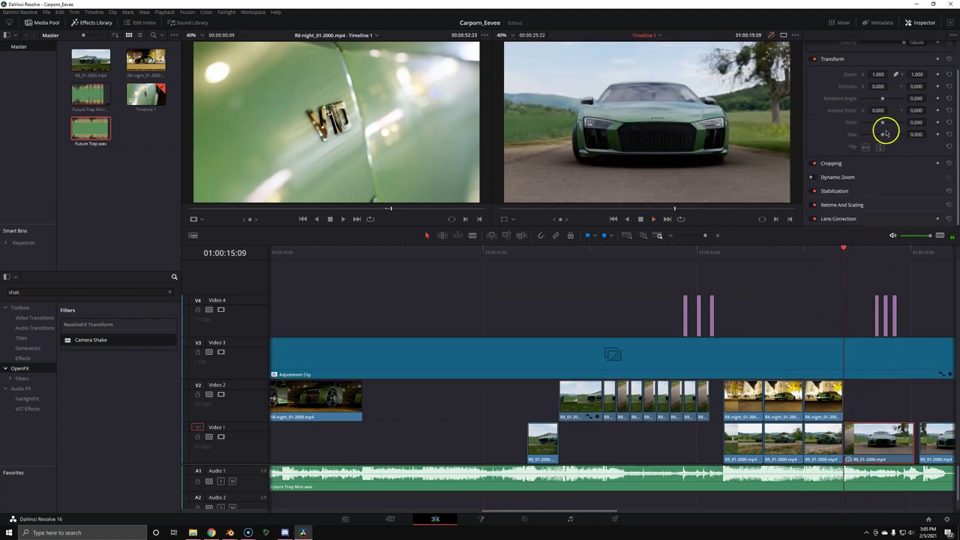
click(847, 354)
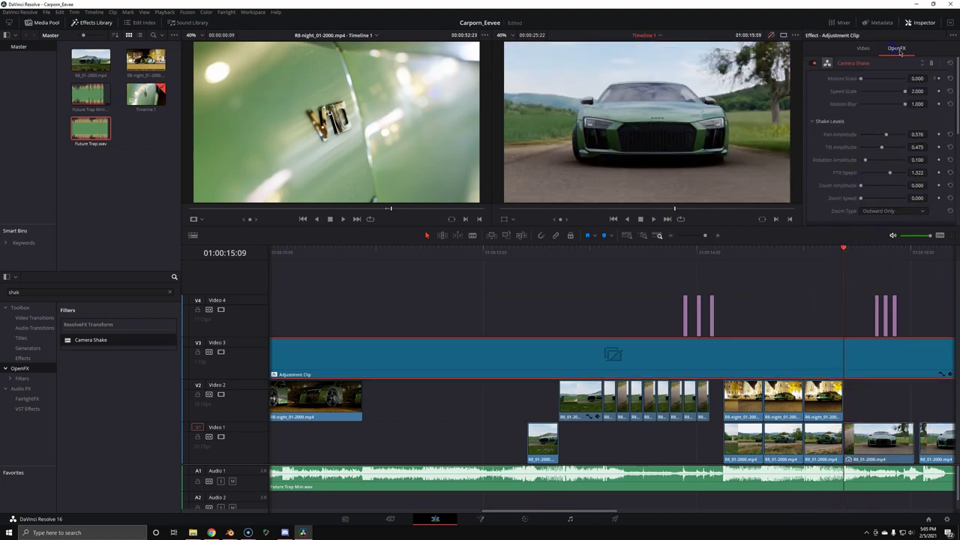
key(Left)
key(Right)
drag(863, 80, 819, 80)
key(space)
key(Left)
key(slash)
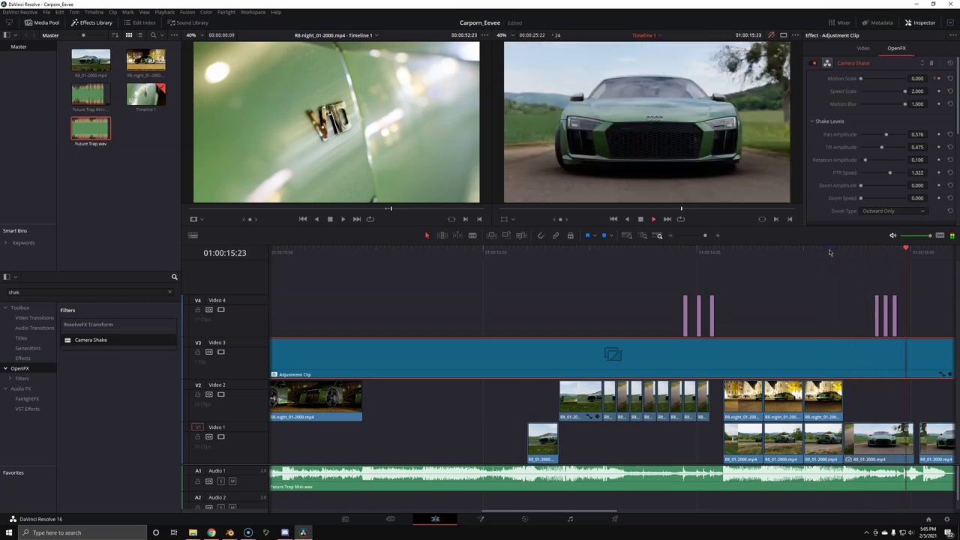
Drop the motion scale back to near zero around 15:00 and 14:06, then play to check
click(934, 79)
click(934, 79)
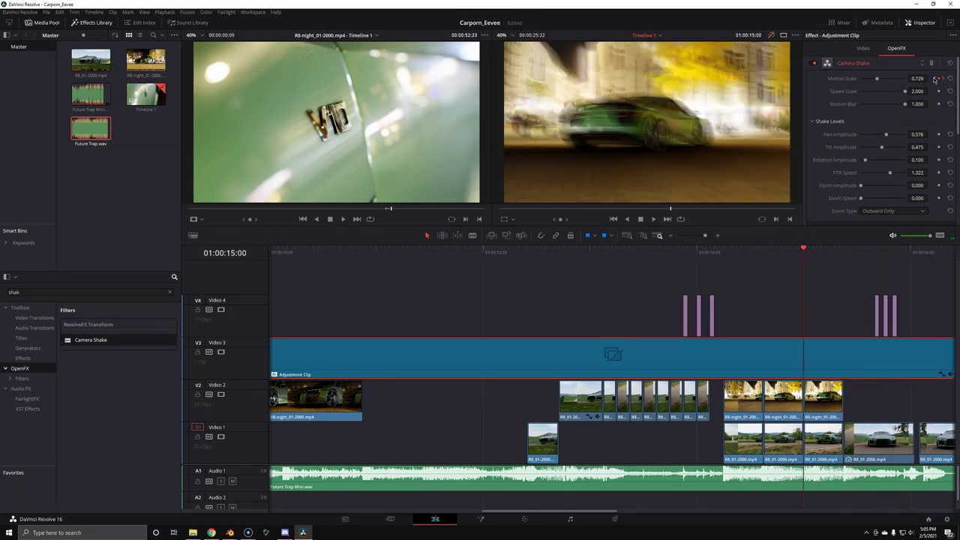
drag(875, 84, 863, 84)
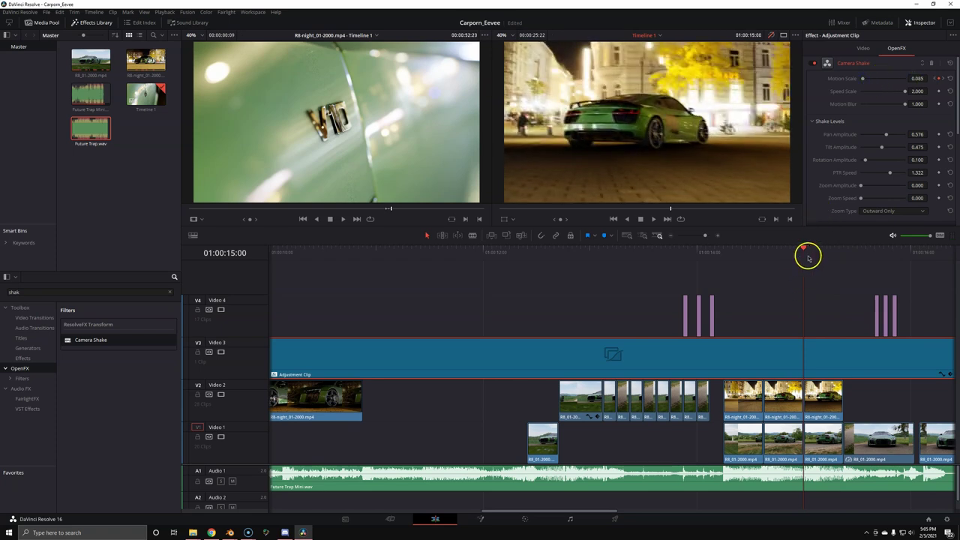
key(Left)
key(Left)
key(Left)
key(Left)
key(Left)
key(Left)
key(Left)
drag(874, 80, 864, 84)
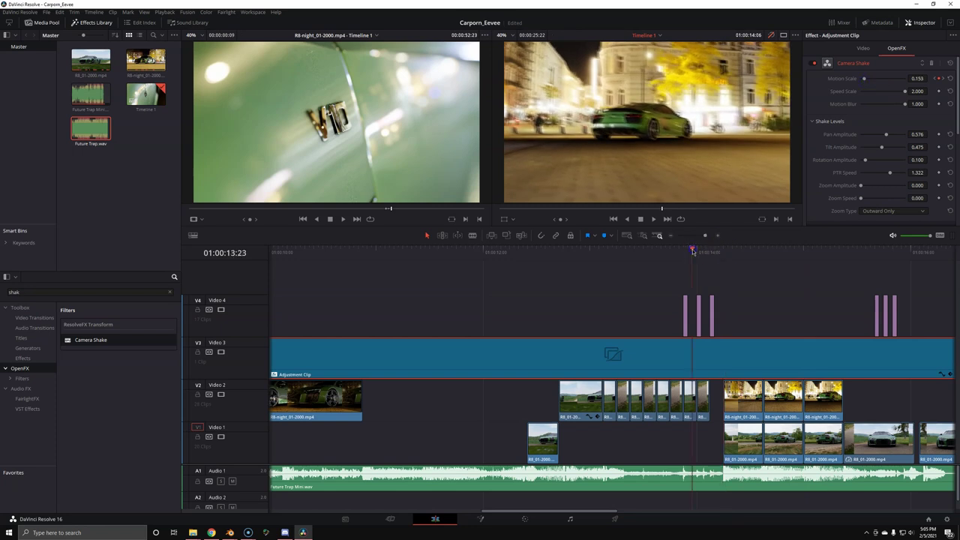
key(space)
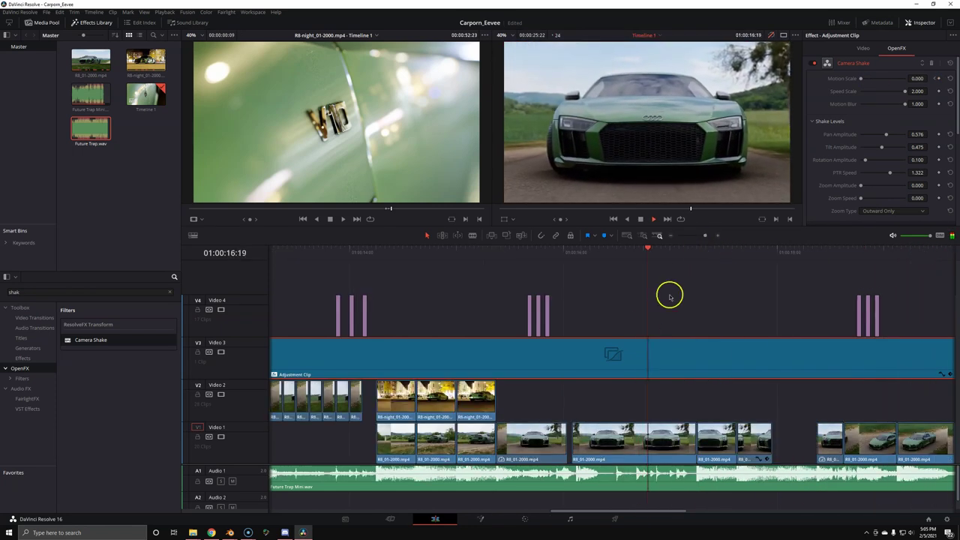
Enable the Vignette with size 0.718 and softness 0.280, then play from the start
click(687, 257)
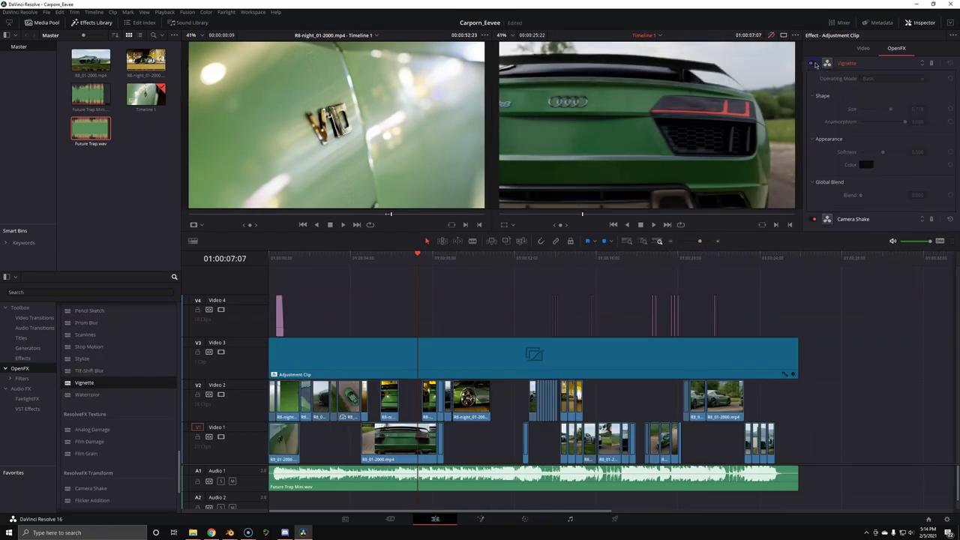
click(815, 64)
drag(889, 154, 869, 153)
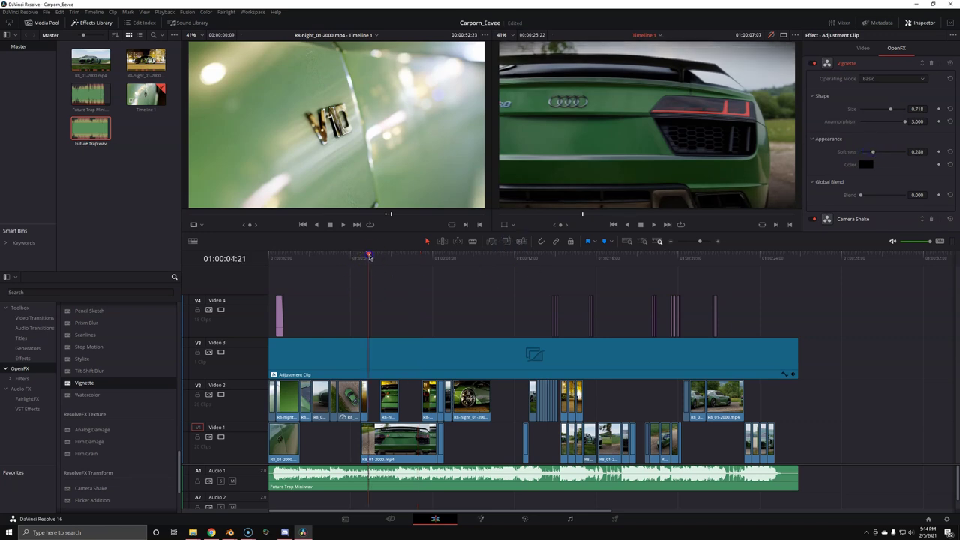
key(Home)
key(space)
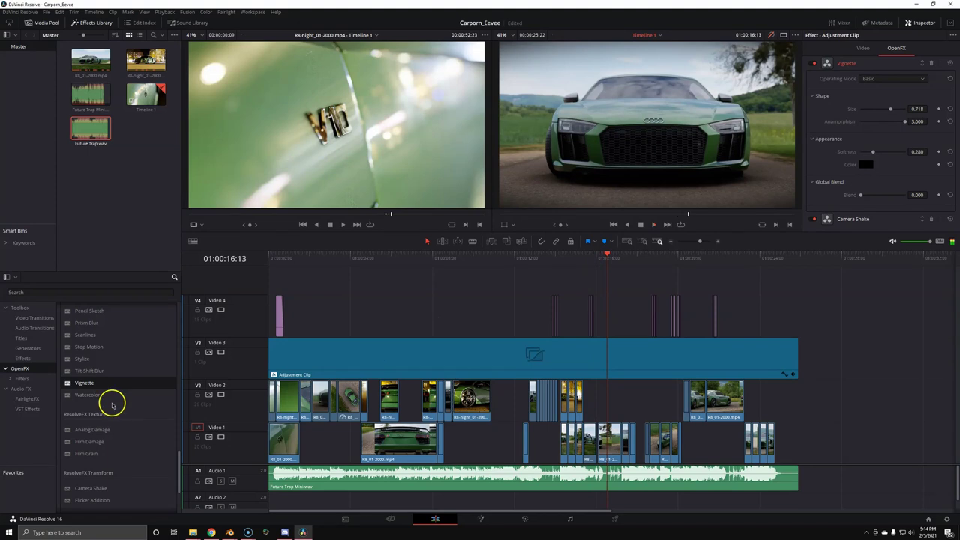
Drop the Stylize effect onto the adjustment clip and dismiss the paid-version notice with Not Yet
drag(84, 361, 383, 363)
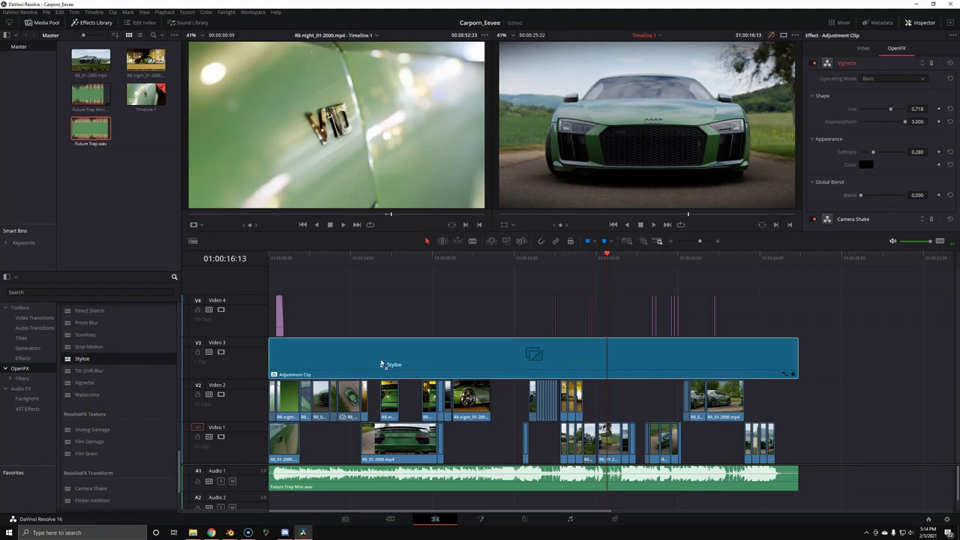
drag(381, 363, 464, 339)
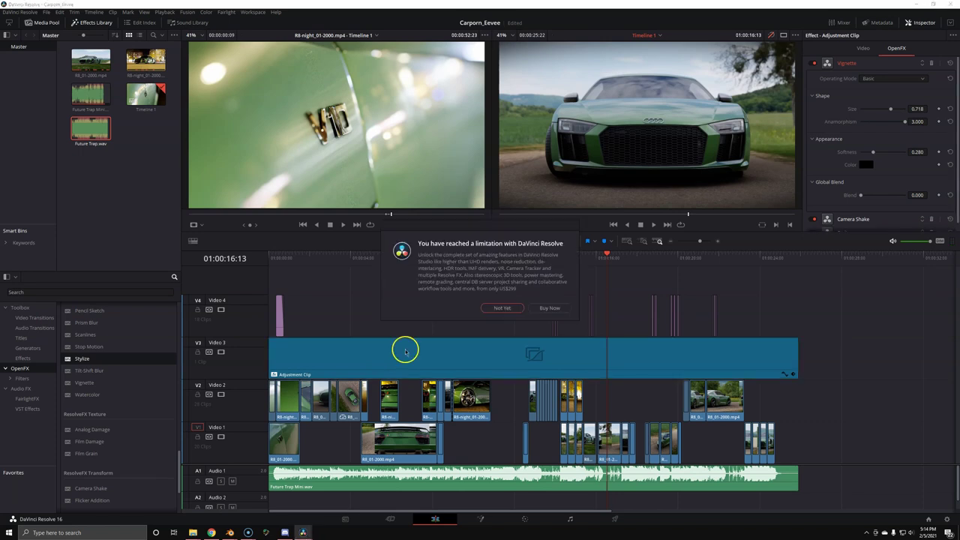
click(502, 309)
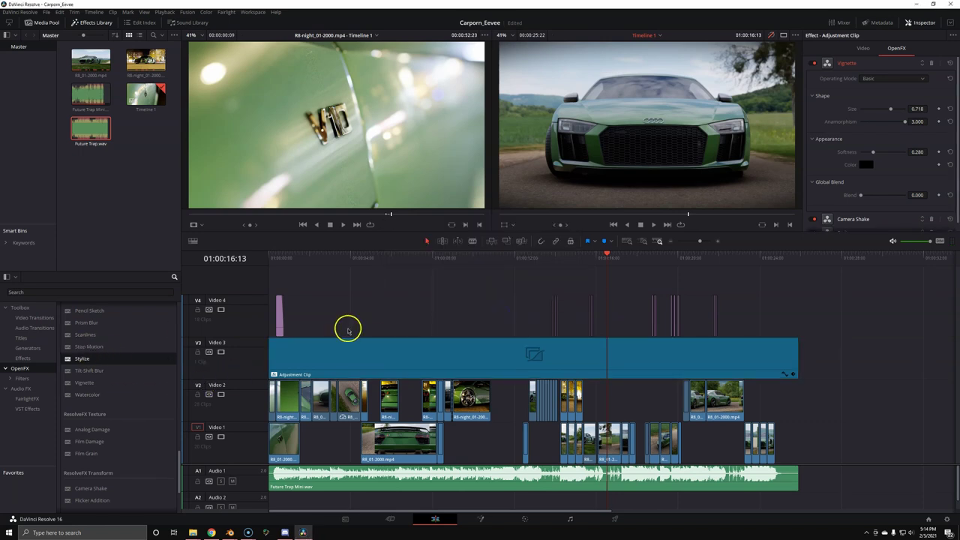
scroll(85, 347, up, 3)
scroll(94, 371, up, 3)
scroll(95, 382, up, 3)
scroll(95, 386, up, 2)
scroll(98, 390, up, 3)
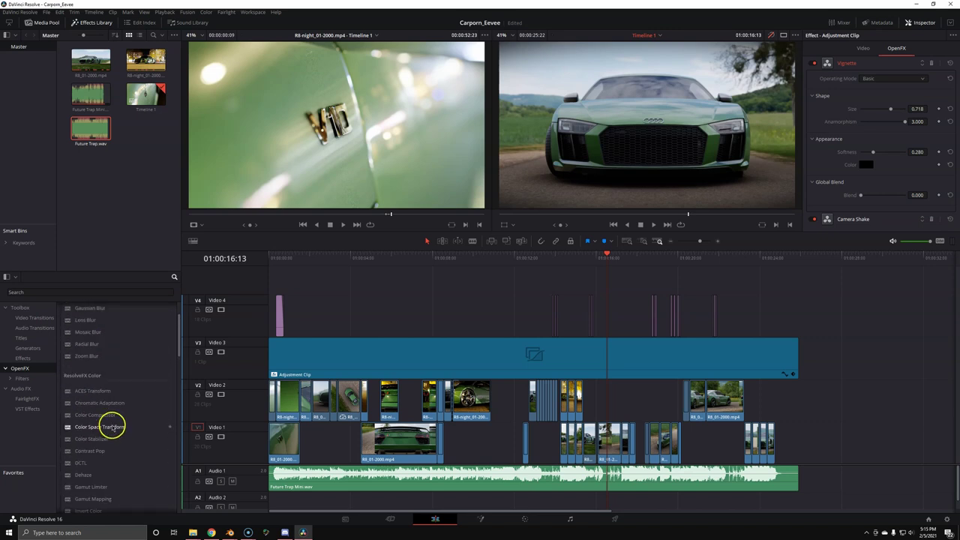
scroll(98, 413, up, 3)
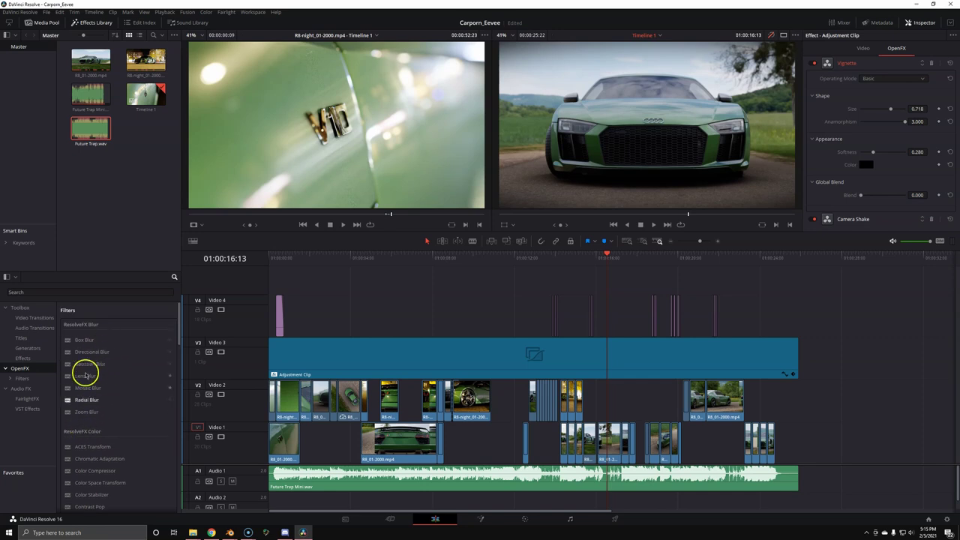
Queue a YouTube 1080p MP4 render named Carporn-Eevee saved to the Desktop
click(525, 520)
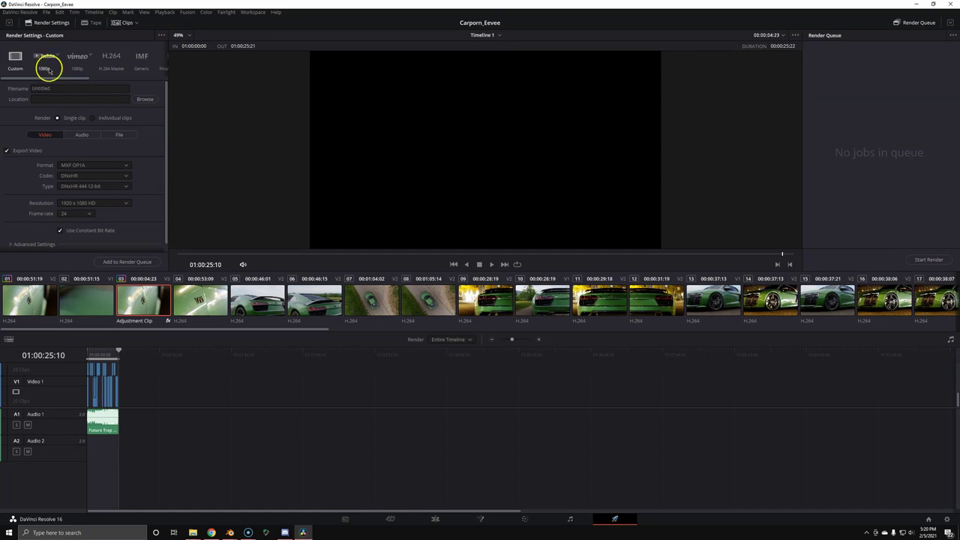
click(48, 69)
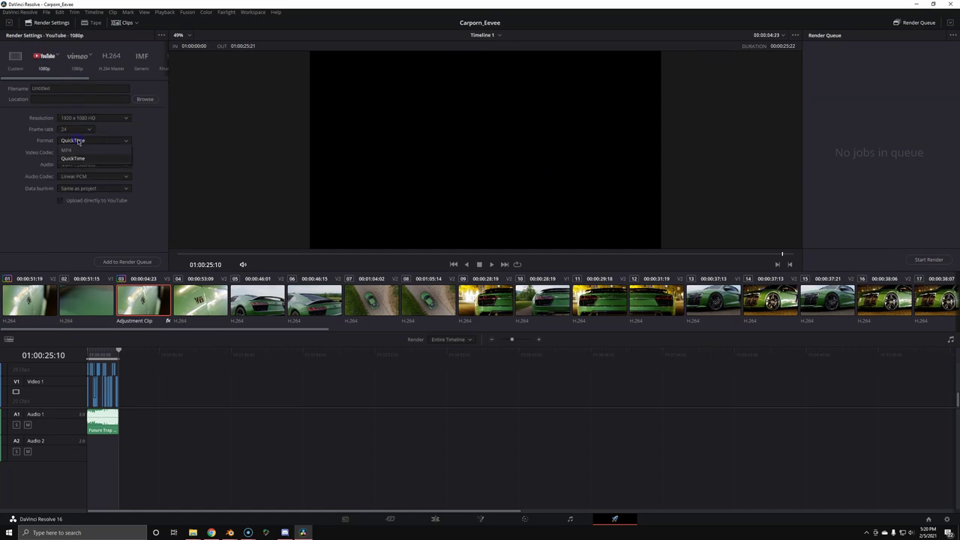
click(67, 150)
click(146, 101)
text(Carporn-Eevee)
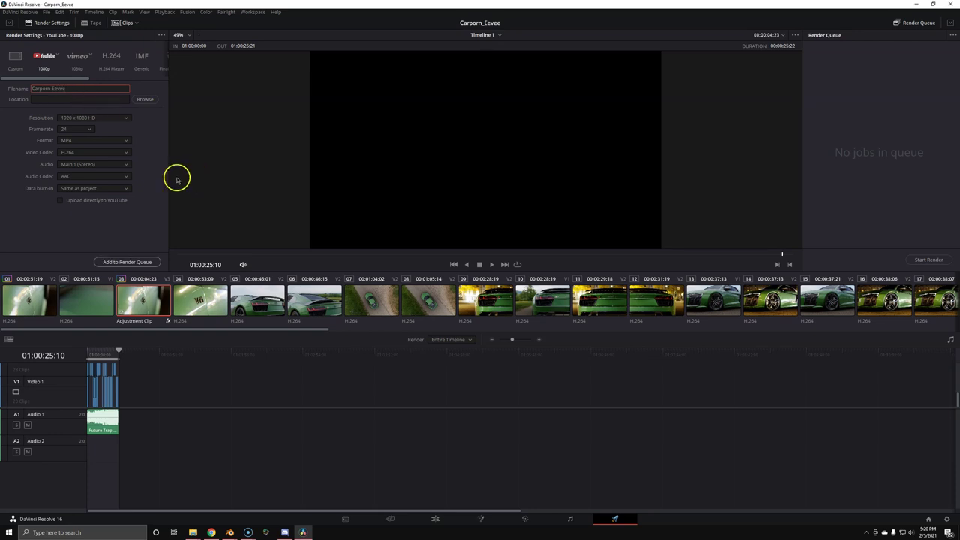
click(130, 262)
click(60, 146)
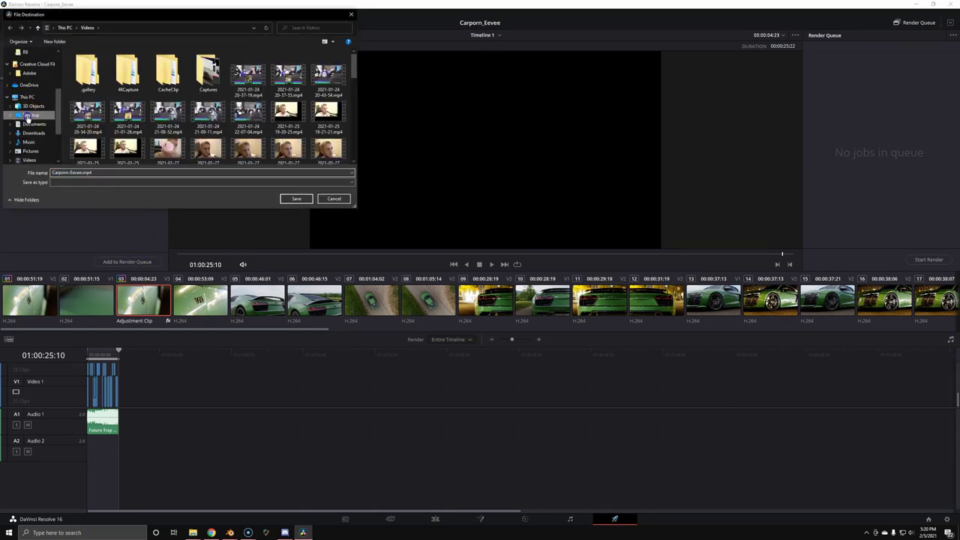
click(311, 191)
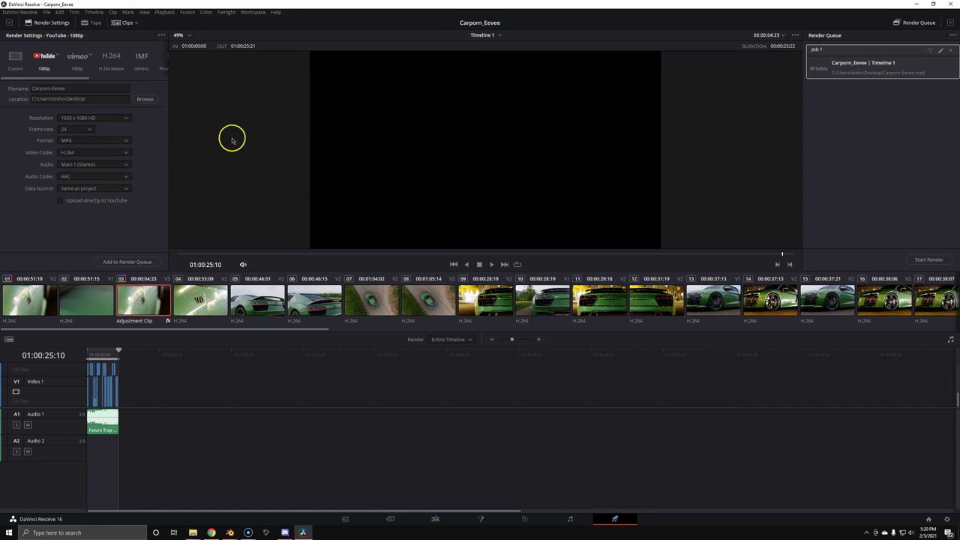
Start rendering the queued Carporn-Eevee job
click(926, 261)
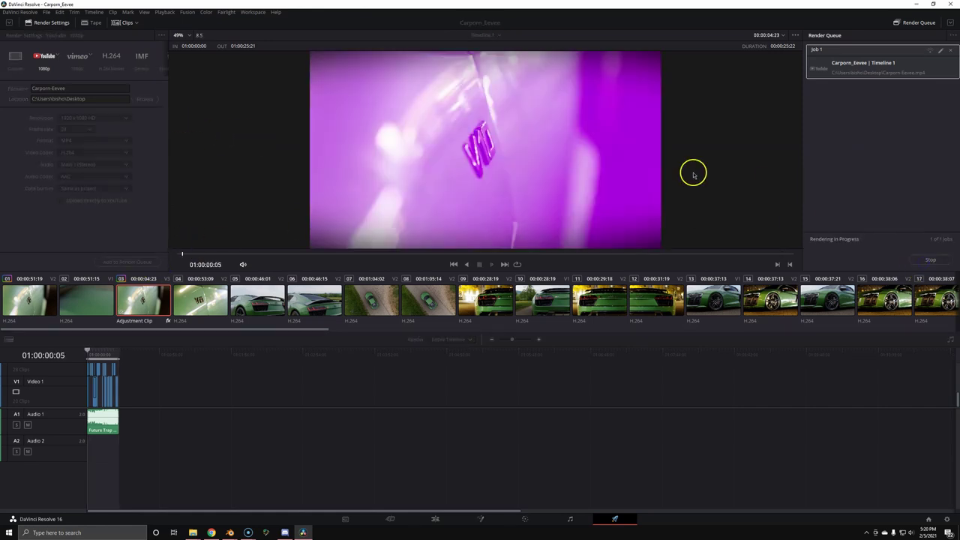